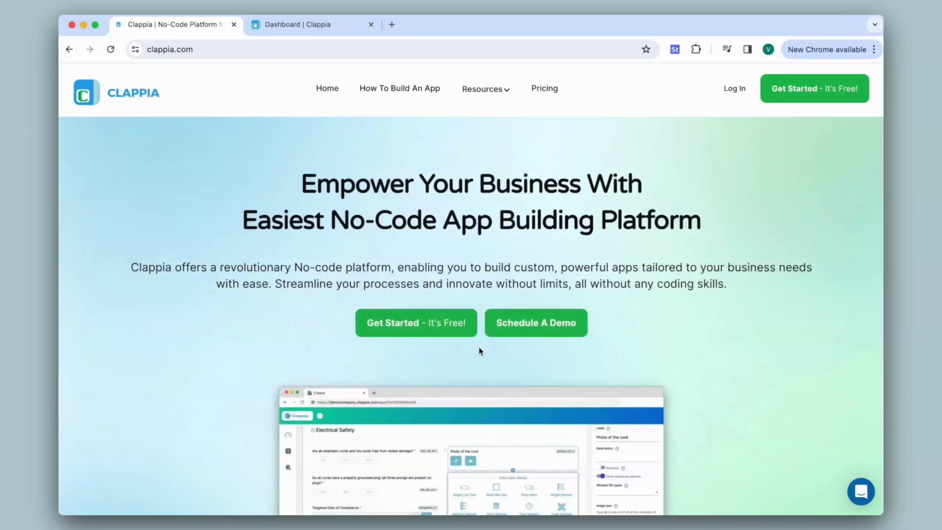
Step: Create a new app on the Clappia dashboard and name it "Customer Feedback"
{"action": "left_click", "coordinate": [297, 23]}
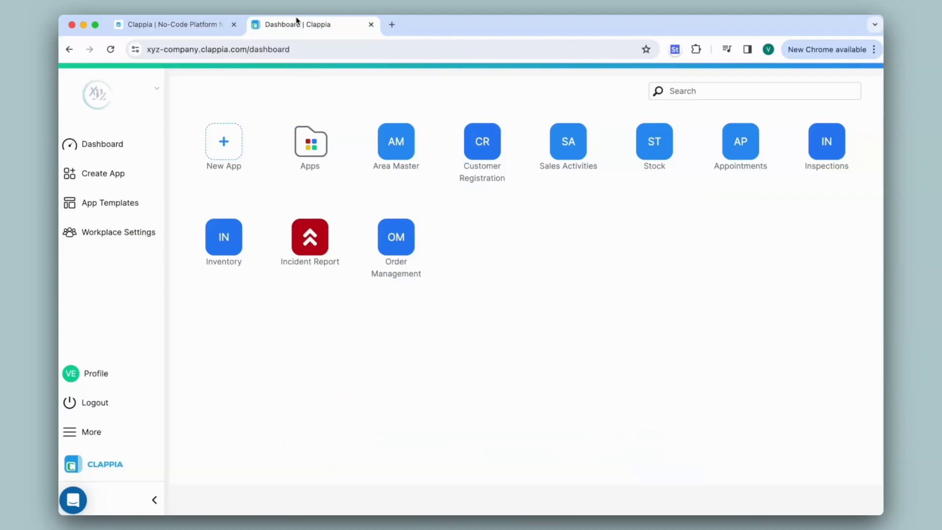
{"action": "left_click", "coordinate": [224, 142]}
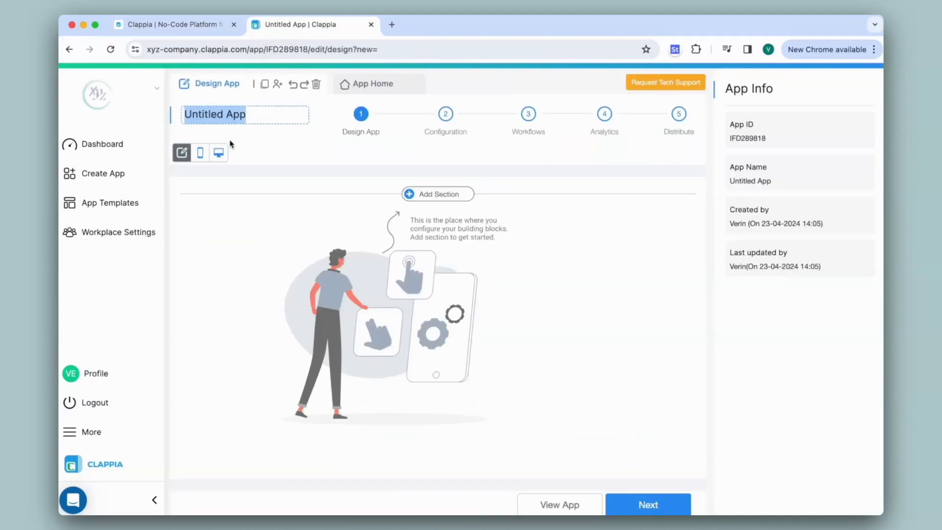
{"action": "type", "text": "Customer Feedback"}
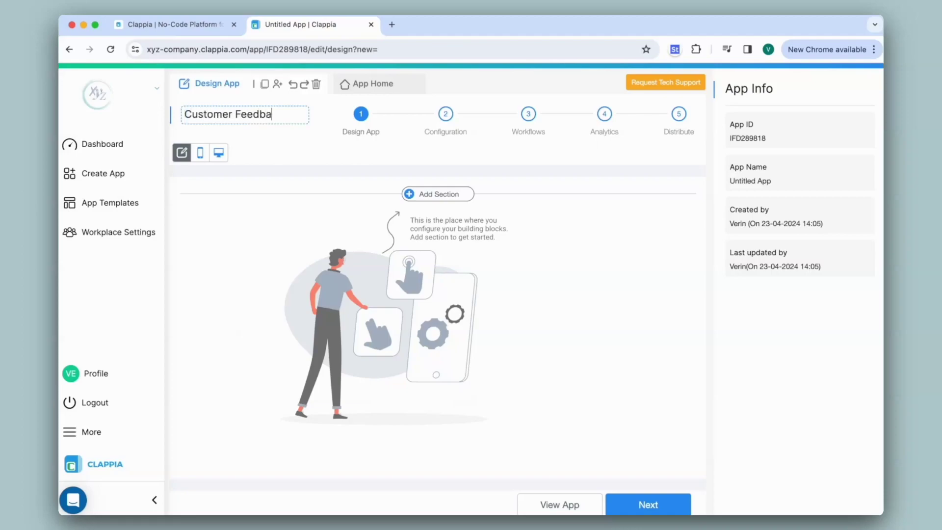
{"action": "key", "text": "Return"}
Step: Add a section to the app, name it "Feedback" and save it
{"action": "left_click", "coordinate": [436, 200]}
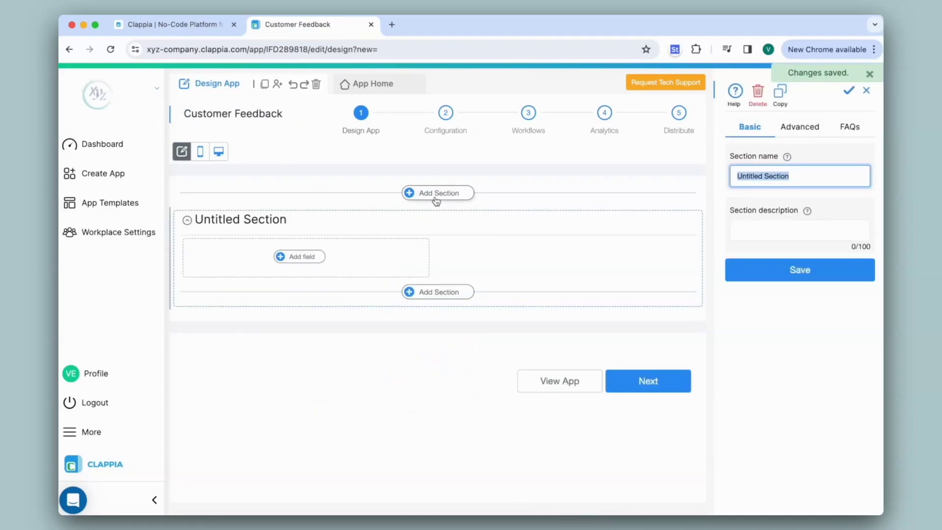
{"action": "key", "text": "BackSpace"}
{"action": "type", "text": "Feedback"}
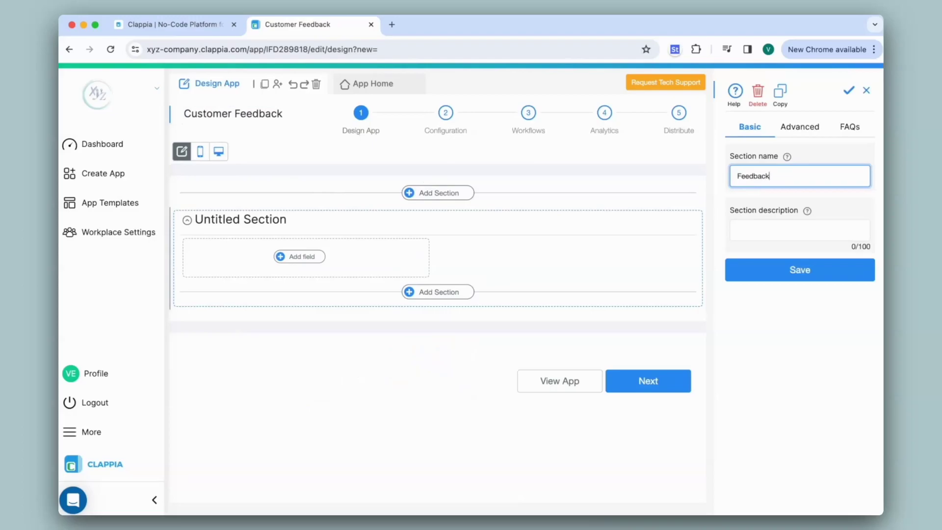
{"action": "left_click", "coordinate": [789, 269]}
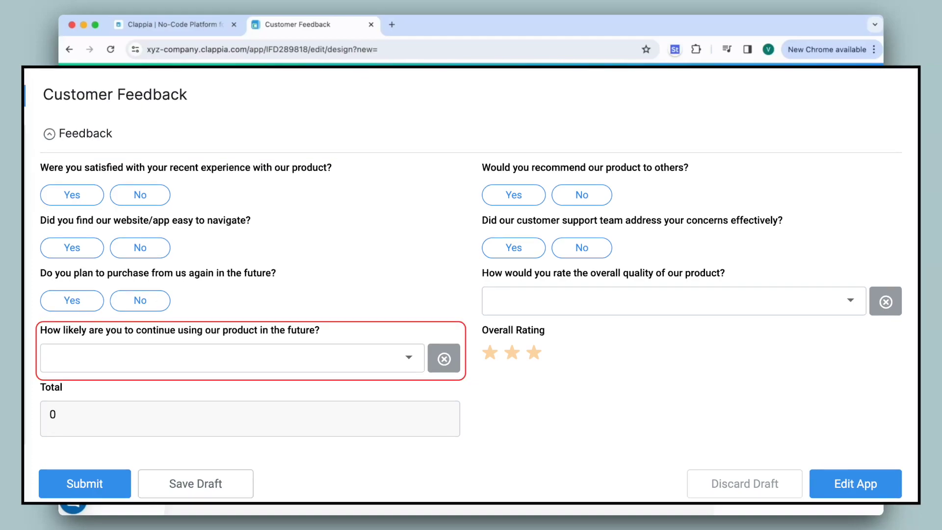
Step: Examine the finished form's likelihood options and try Yes and No on the satisfaction question to compare the Total
{"action": "left_click", "coordinate": [231, 358]}
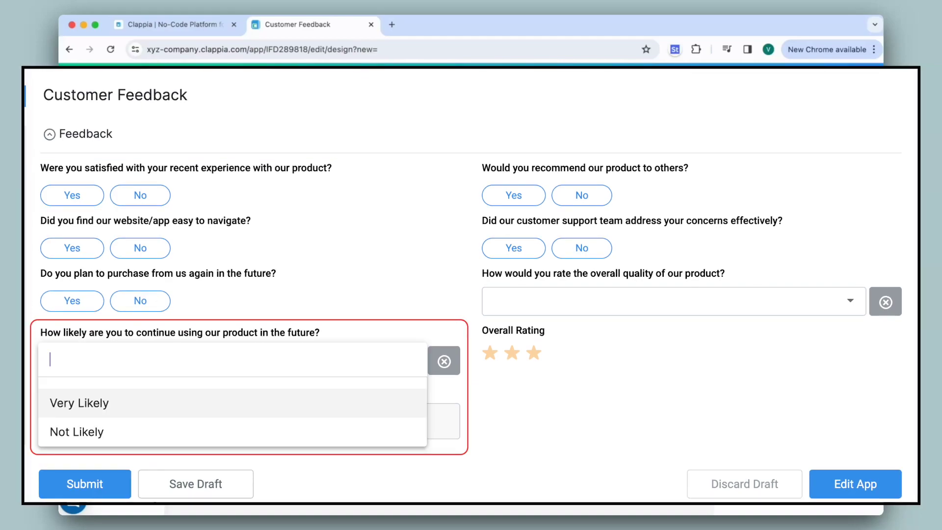
{"action": "key", "text": "Escape"}
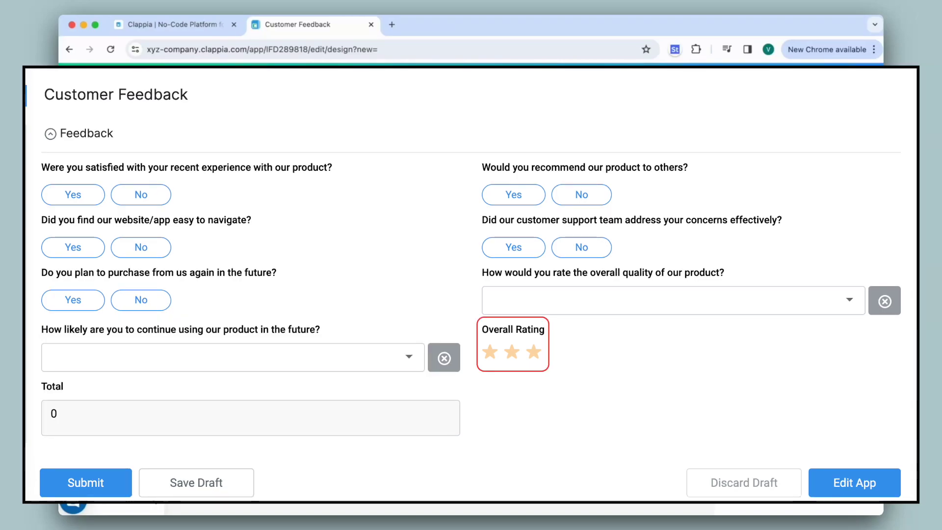
{"action": "left_click", "coordinate": [73, 195]}
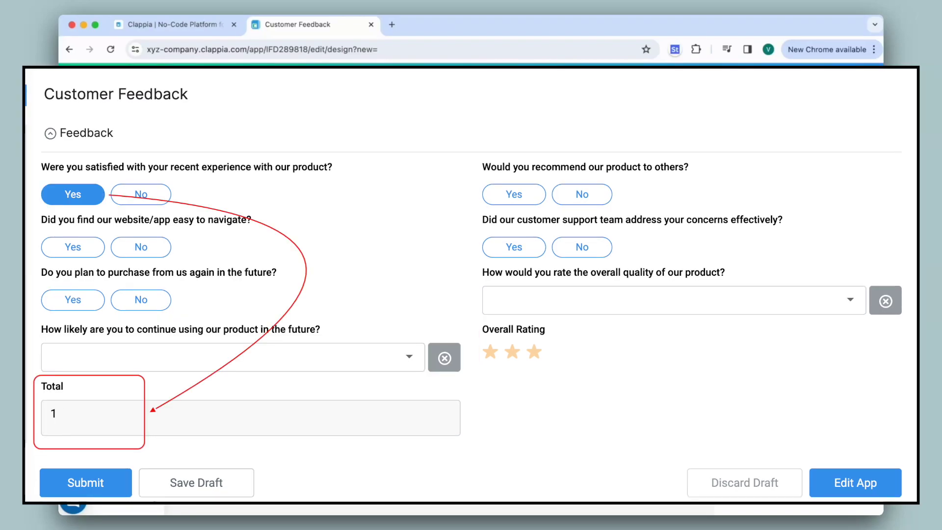
{"action": "left_click", "coordinate": [141, 195]}
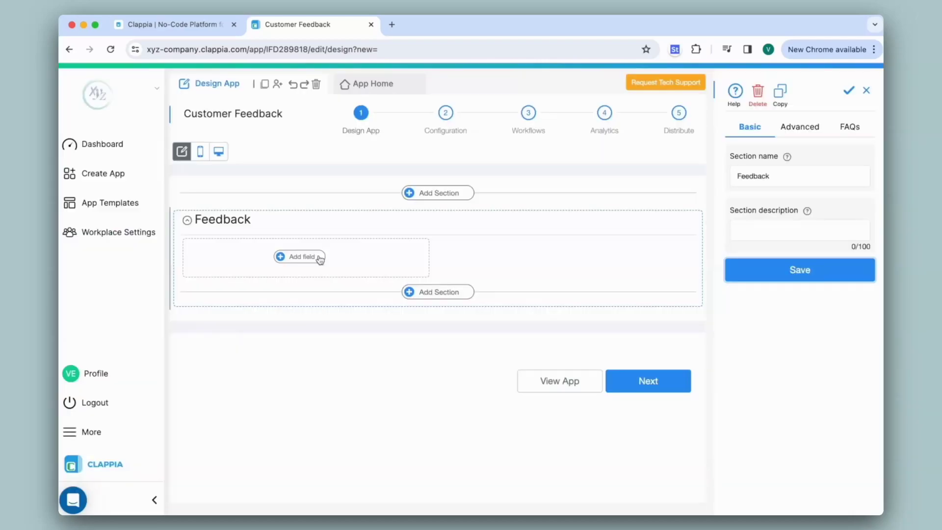
Step: Add a Single Selector labelled "Were you satisfied with your recent experience with our product/service?" with options Yes and No, and save it
{"action": "left_click", "coordinate": [319, 258]}
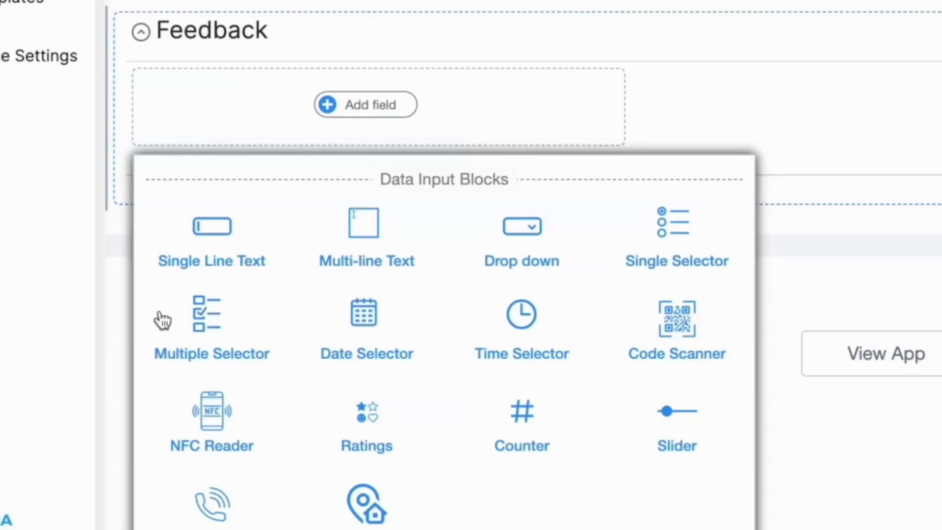
{"action": "left_click", "coordinate": [671, 236]}
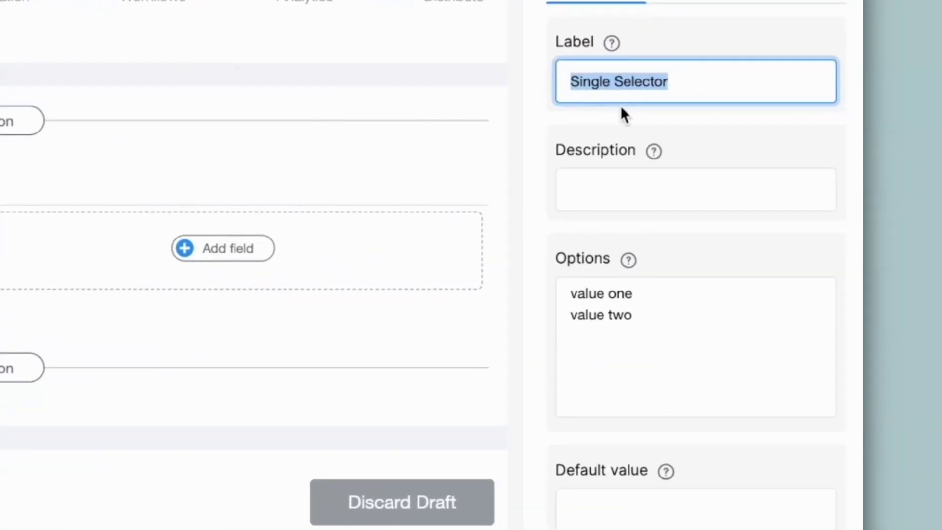
{"action": "type", "text": "Were you satisfied with your recent experience with our product/service?"}
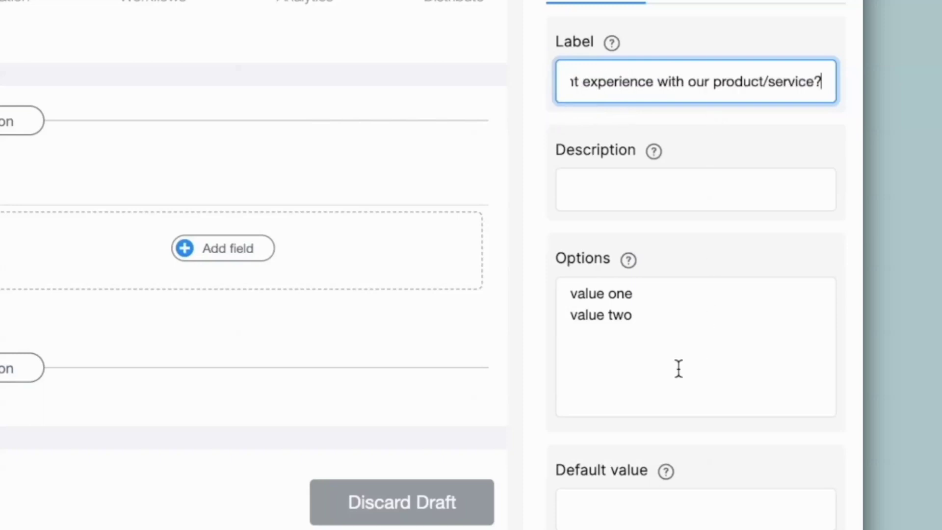
{"action": "left_click", "coordinate": [648, 343]}
{"action": "key", "text": "ctrl+a"}
{"action": "type", "text": "Yes"}
{"action": "key", "text": "Return"}
{"action": "type", "text": "No"}
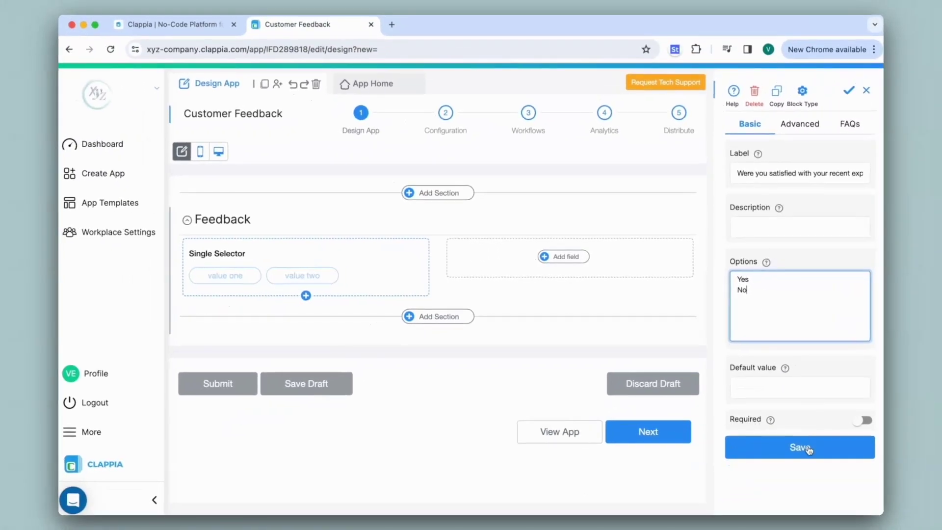
{"action": "left_click", "coordinate": [799, 446]}
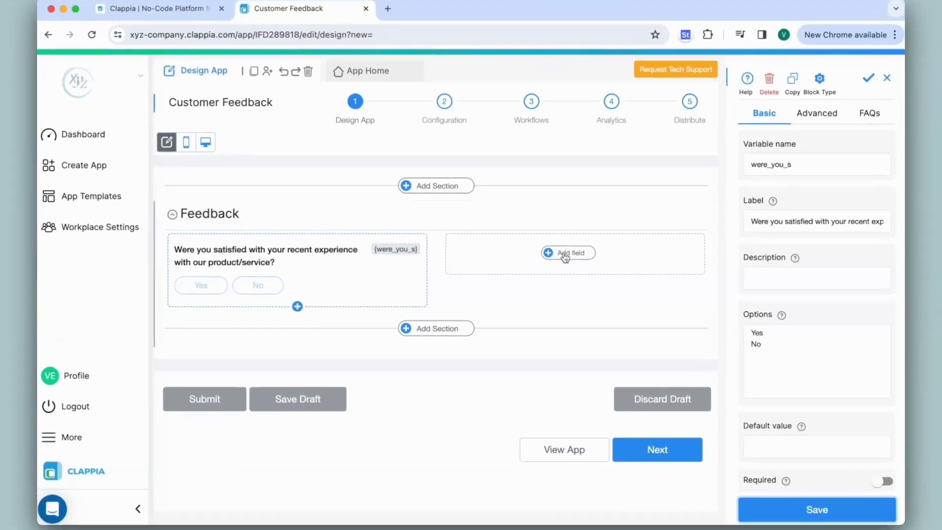
Step: Add a Calculations & Logic field beside the satisfaction question and label it "Score"
{"action": "left_click", "coordinate": [563, 256]}
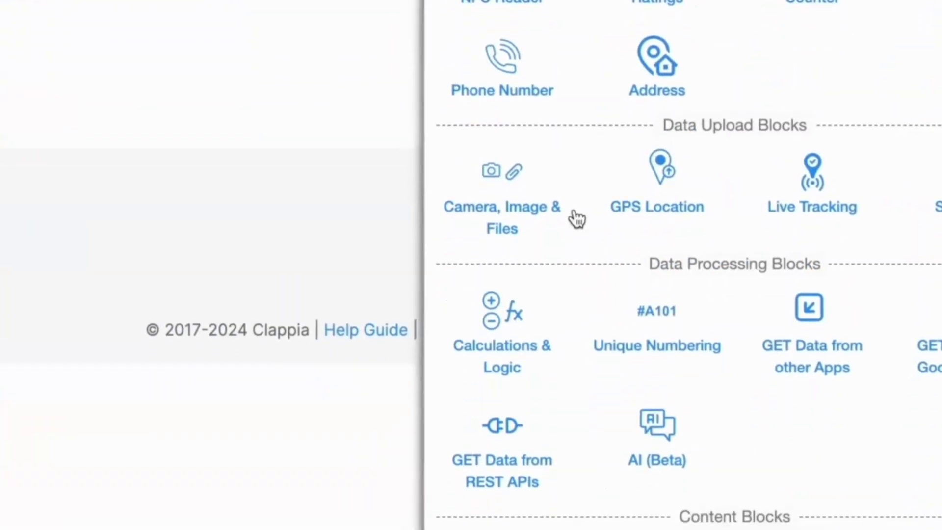
{"action": "left_click", "coordinate": [496, 330]}
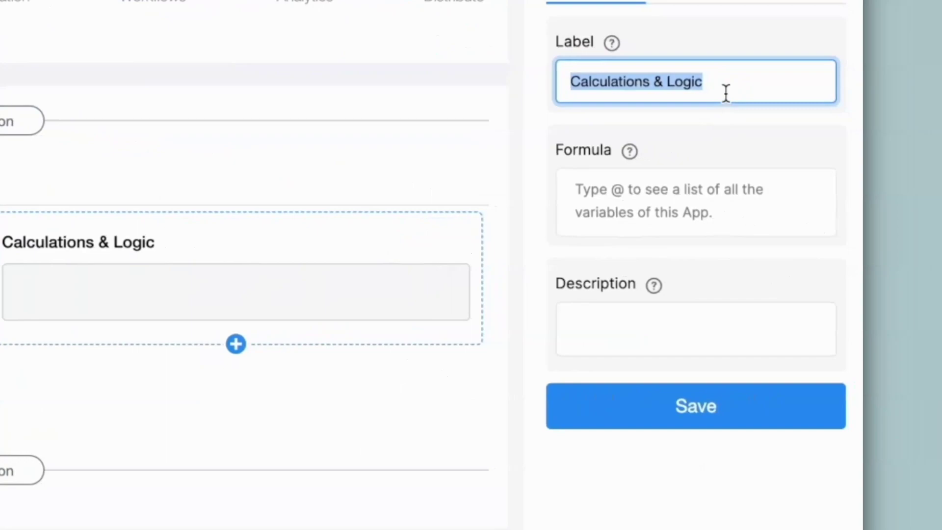
{"action": "type", "text": "Score"}
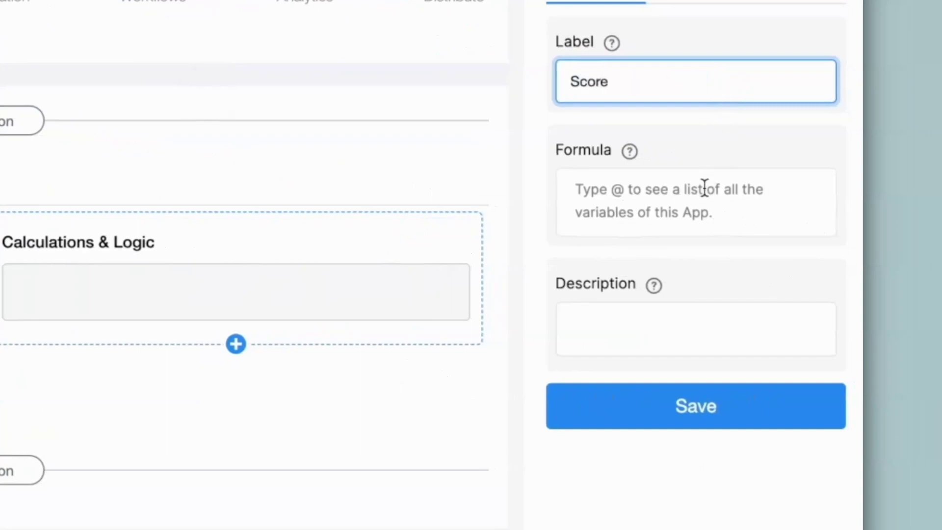
{"action": "left_click", "coordinate": [705, 188]}
{"action": "type", "text": "if"}
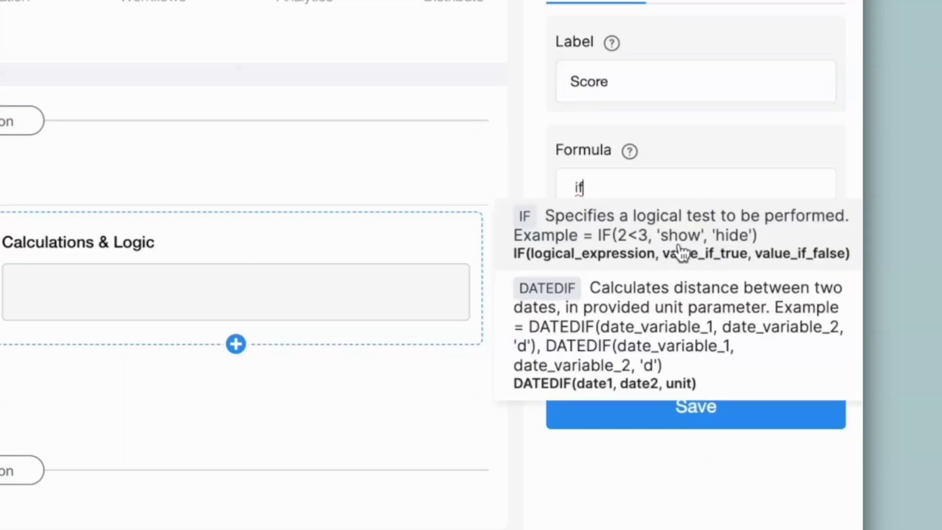
{"action": "key", "text": "BackSpace"}
{"action": "key", "text": "BackSpace"}
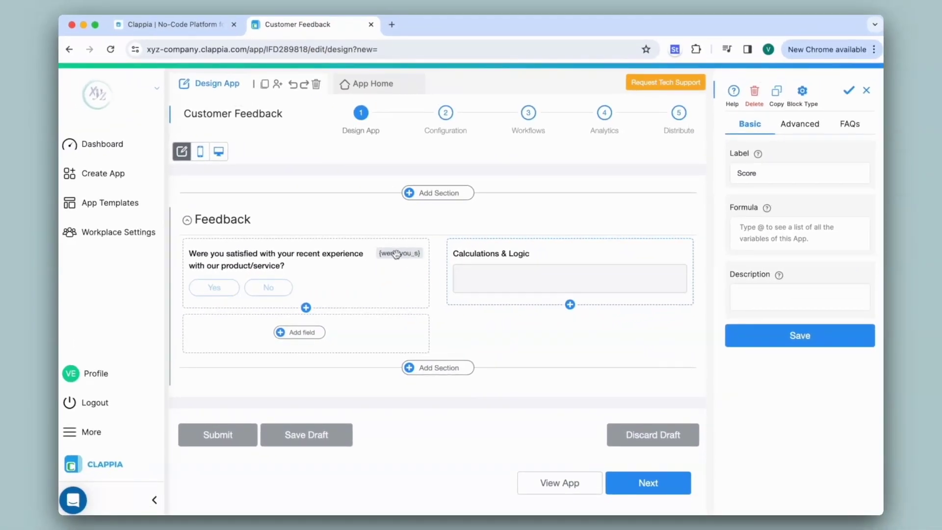
{"action": "type", "text": "@were"}
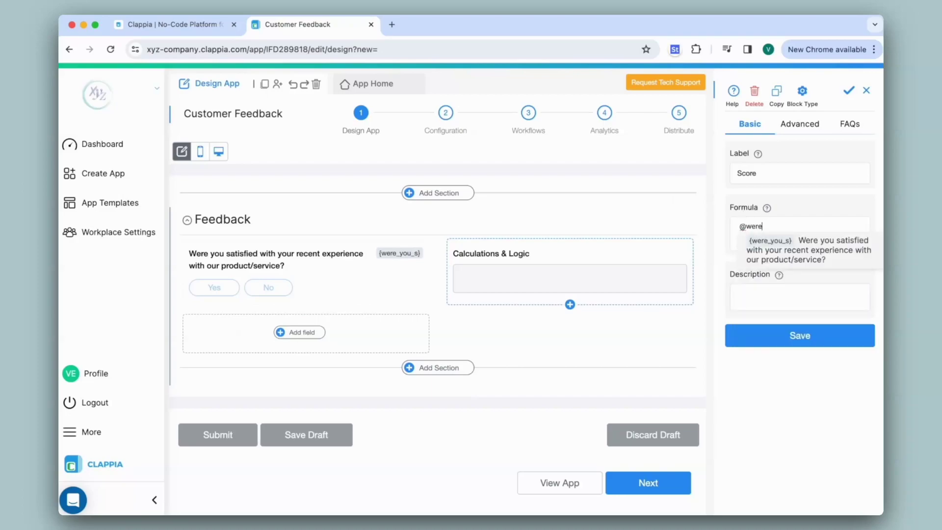
{"action": "left_click", "coordinate": [803, 251]}
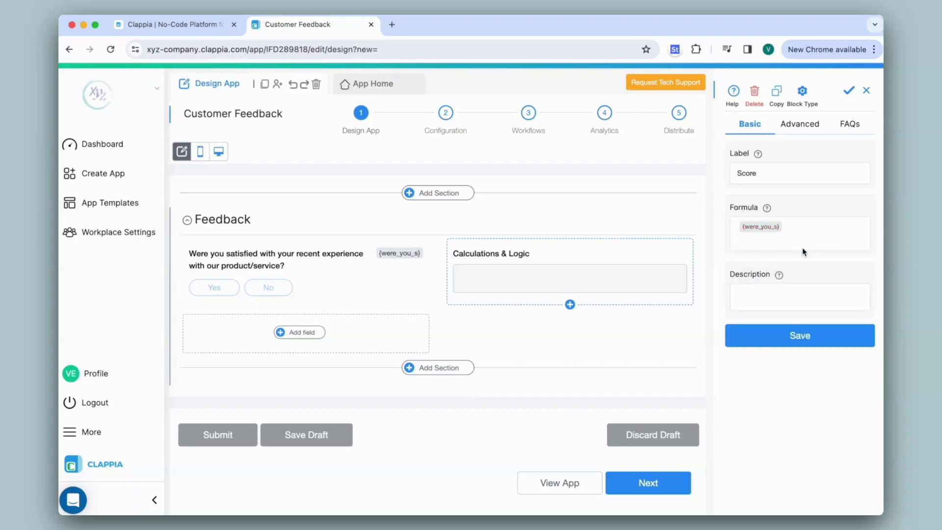
{"action": "key", "text": "BackSpace"}
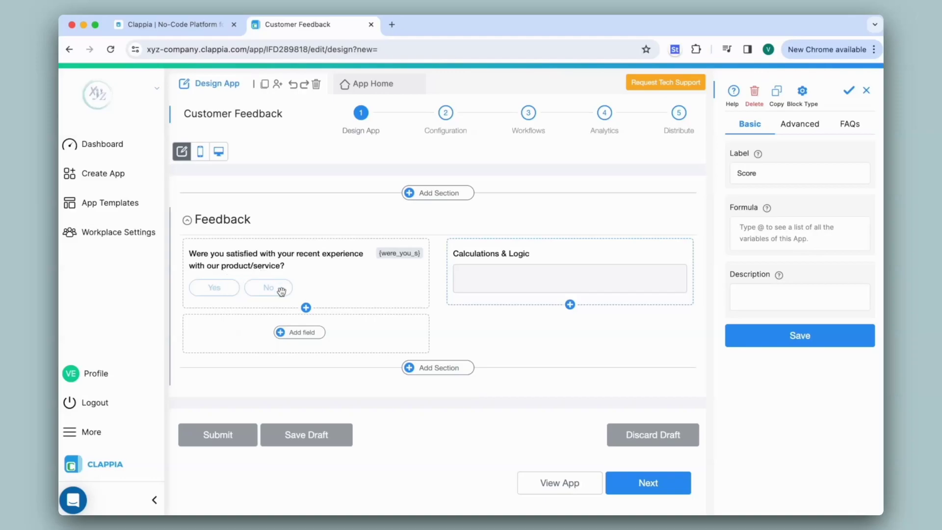
Step: Set the Score field's formula to IF({were_you_s}="Yes",1,0) and save it
{"action": "left_click", "coordinate": [783, 228]}
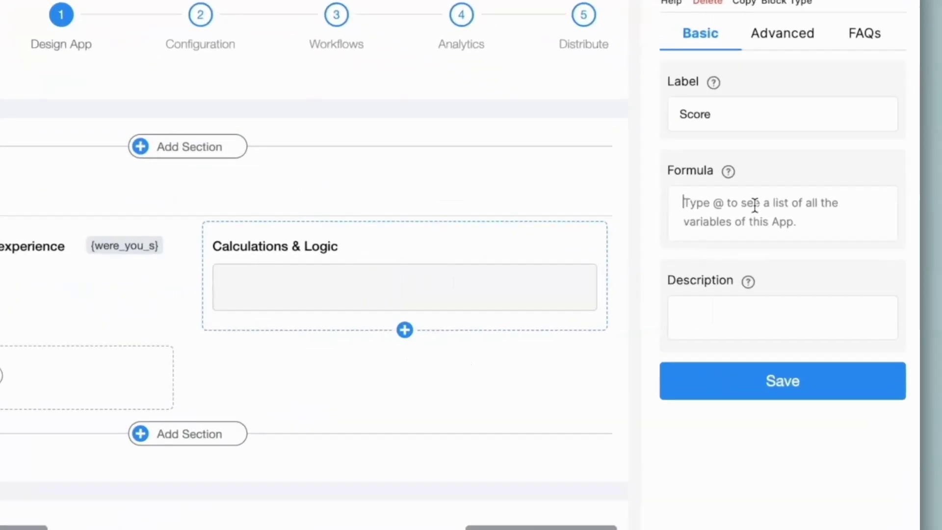
{"action": "type", "text": "IF(@)"}
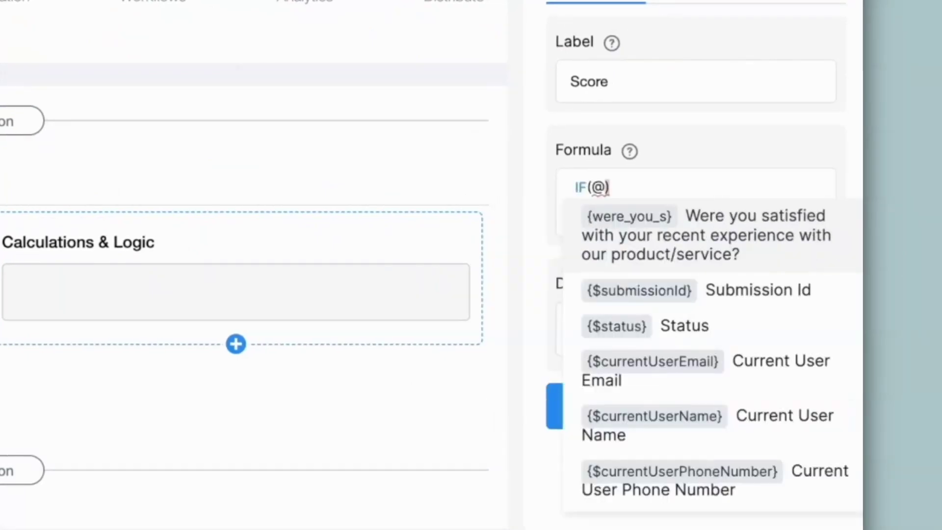
{"action": "key", "text": "Return"}
{"action": "type", "text": "="}
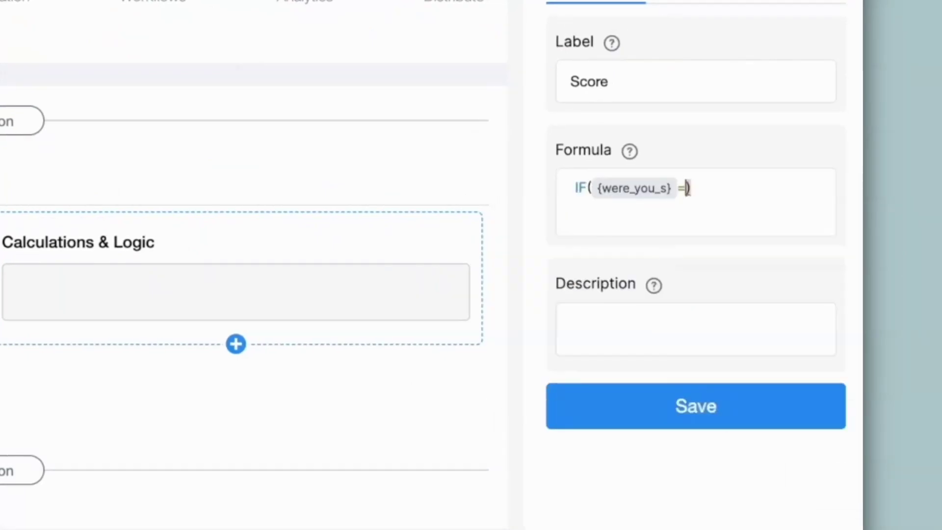
{"action": "type", "text": "\"Yes\","}
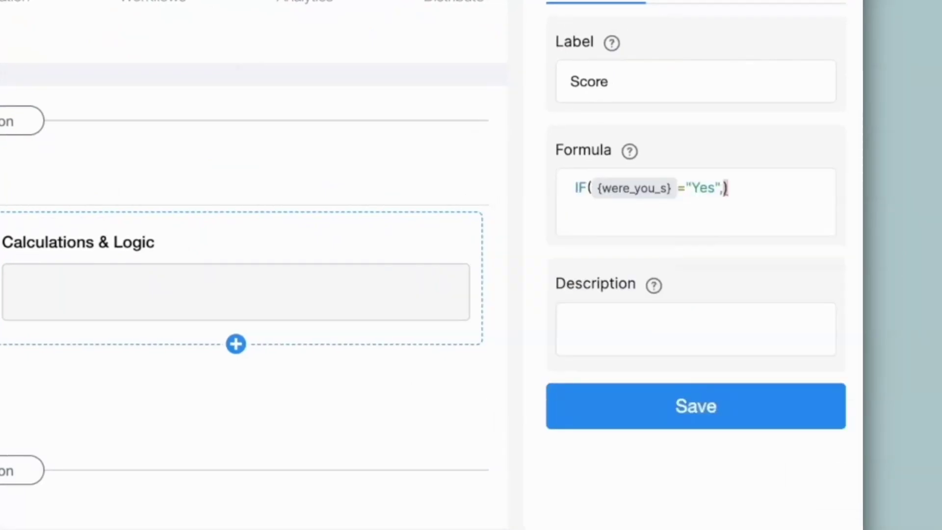
{"action": "type", "text": "1,0"}
{"action": "left_click", "coordinate": [674, 425]}
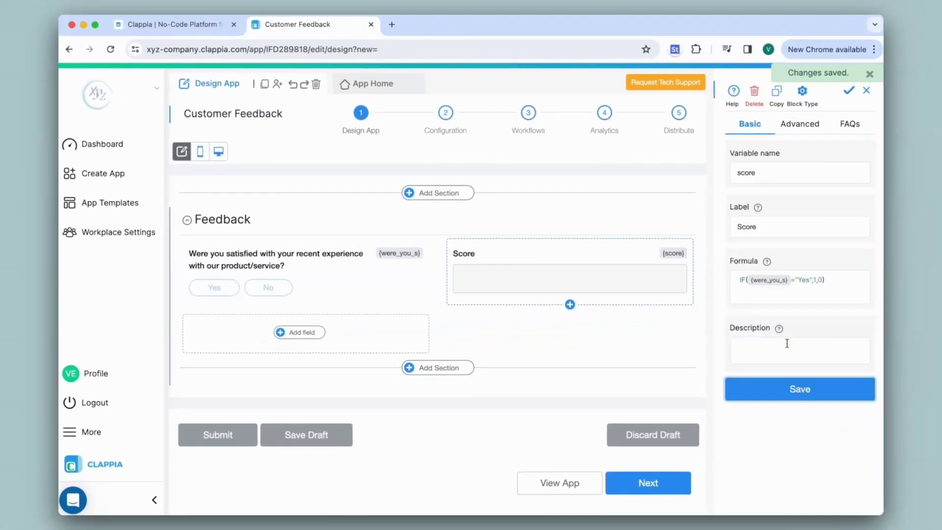
Step: Test the Score calculation in the live app by answering the satisfaction question with Yes and with No
{"action": "left_click", "coordinate": [366, 93]}
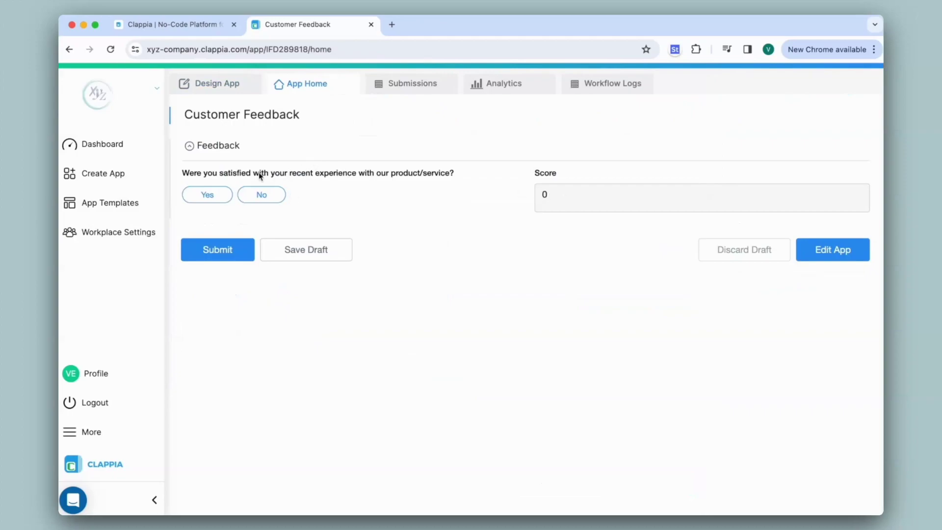
{"action": "left_click", "coordinate": [211, 195]}
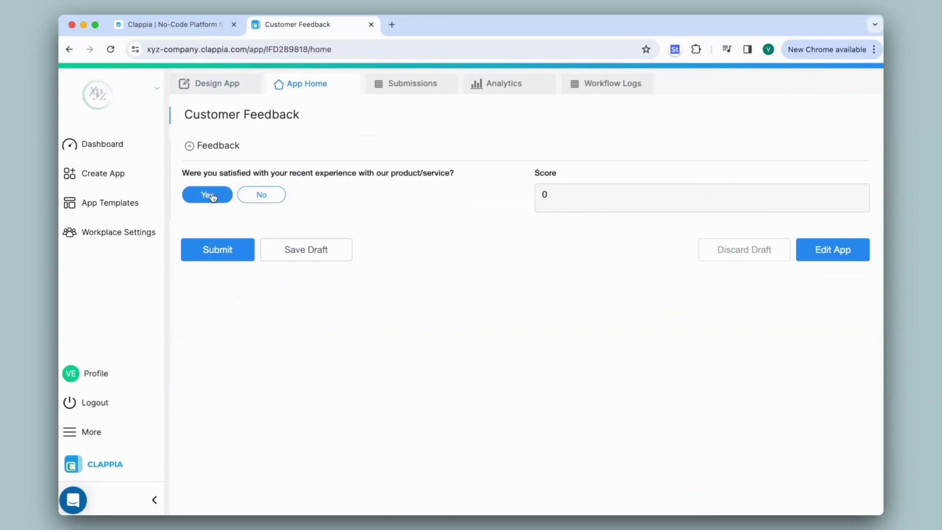
{"action": "left_click", "coordinate": [270, 195]}
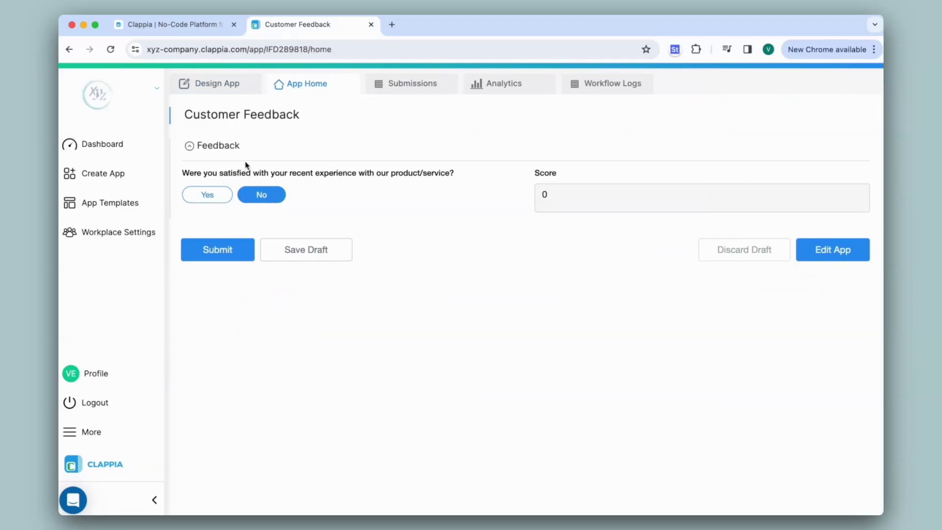
Step: Add a Single Selector below the satisfaction question, labelled "Would you recommend our product to others?", with options Yes and No
{"action": "left_click", "coordinate": [225, 86]}
{"action": "left_click", "coordinate": [297, 334]}
{"action": "left_click", "coordinate": [457, 393]}
{"action": "type", "text": "Would"}
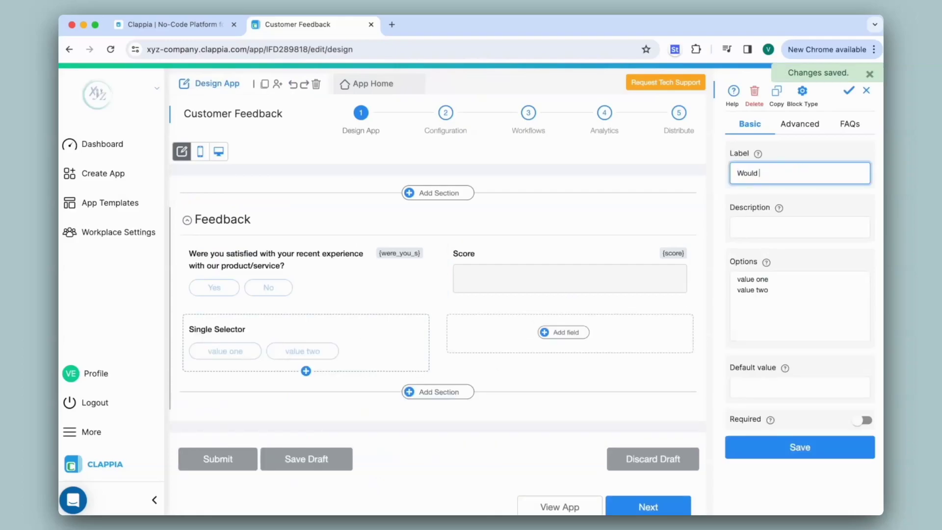
{"action": "type", "text": " you recommend our product to others?"}
{"action": "left_click", "coordinate": [794, 313]}
{"action": "key", "text": "ctrl+a"}
{"action": "type", "text": "Yes"}
{"action": "key", "text": "Return"}
{"action": "type", "text": "No"}
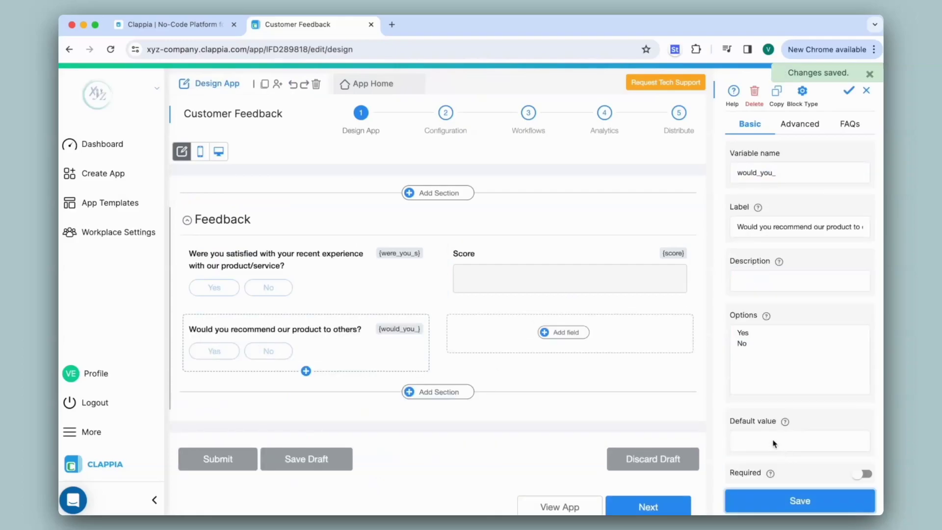
Step: Add a Calculations & Logic field labelled "Score" beside the recommendation question, with the formula IF({would_you_}="Yes",1,0), and save it
{"action": "left_click", "coordinate": [566, 332]}
{"action": "left_click", "coordinate": [491, 490]}
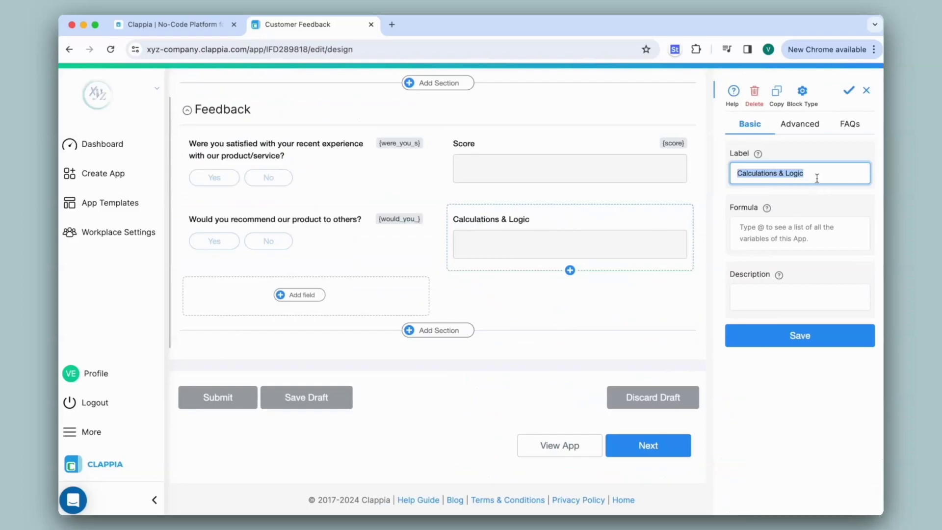
{"action": "type", "text": "Score"}
{"action": "left_click", "coordinate": [804, 236]}
{"action": "type", "text": "IF(@would"}
{"action": "left_click", "coordinate": [807, 254]}
{"action": "type", "text": "=\"Yes\",1,0)"}
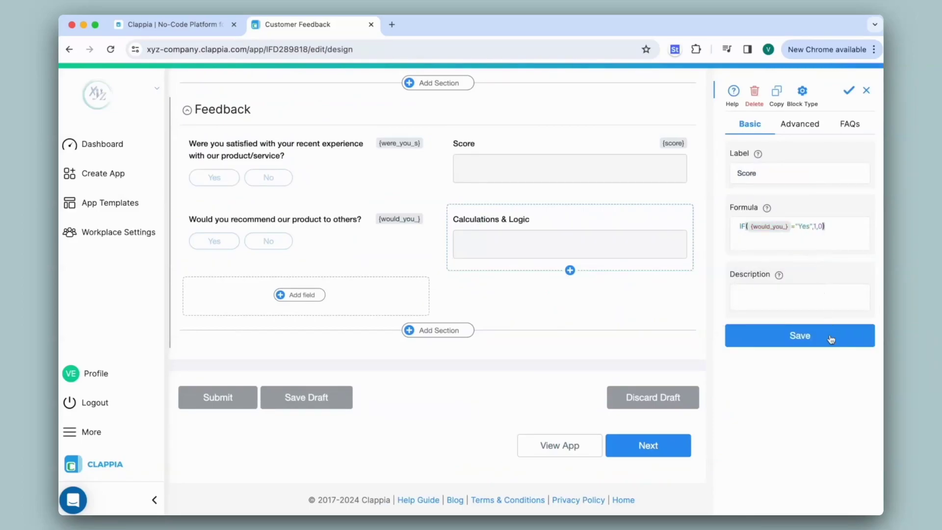
{"action": "left_click", "coordinate": [800, 335]}
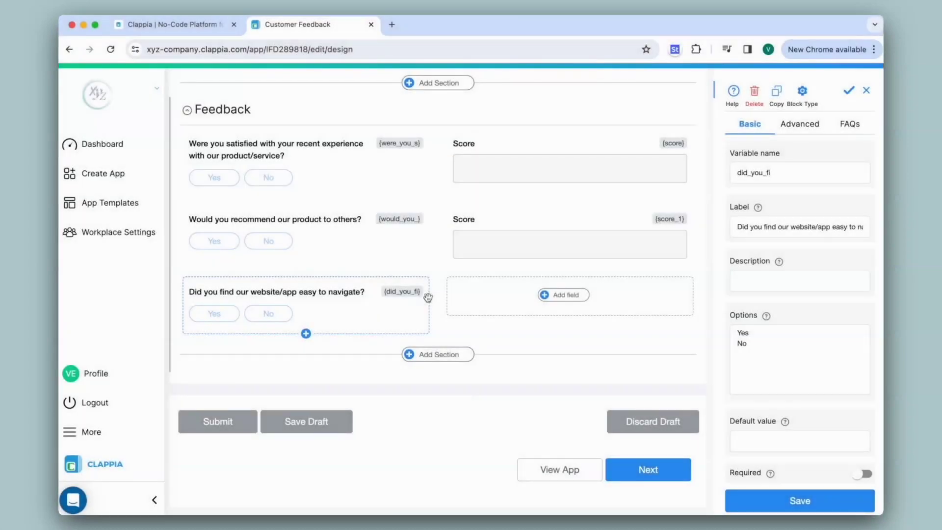
Step: Duplicate the recommendation question's Score field and arrange the copy to the right of the website/app navigation question
{"action": "left_click", "coordinate": [576, 229]}
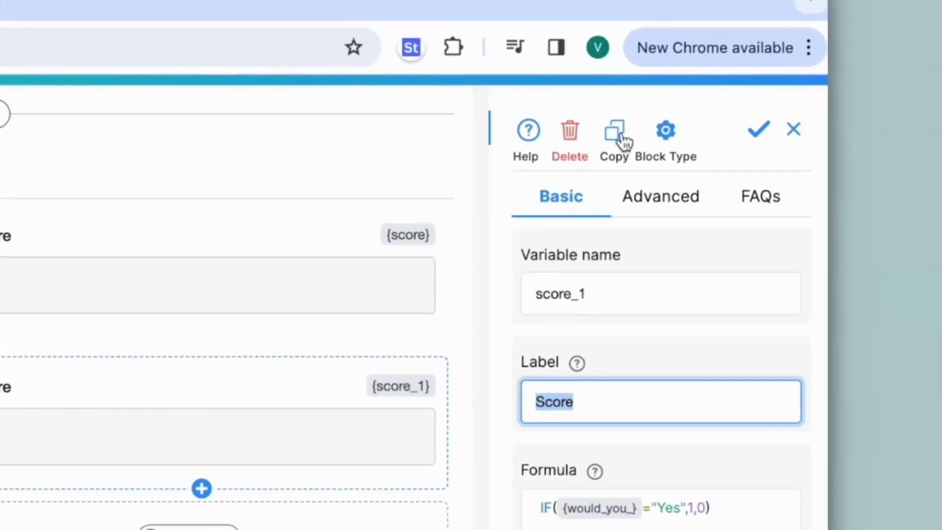
{"action": "left_click", "coordinate": [622, 141]}
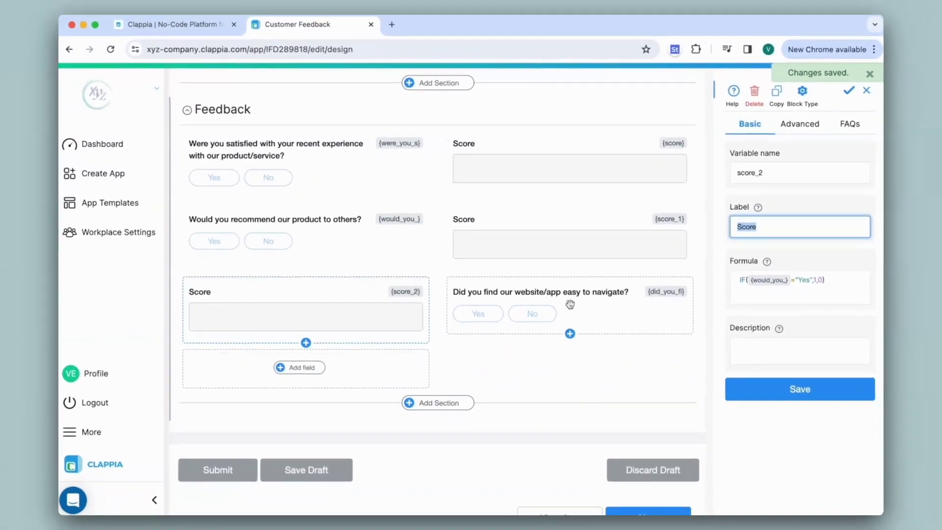
{"action": "left_click_drag", "start_coordinate": [570, 305], "coordinate": [337, 299]}
Step: Set the copied Score field's formula to IF({did_you_fi}="Yes",1,0), save it, and start adding a field below the navigation question
{"action": "left_click", "coordinate": [789, 280]}
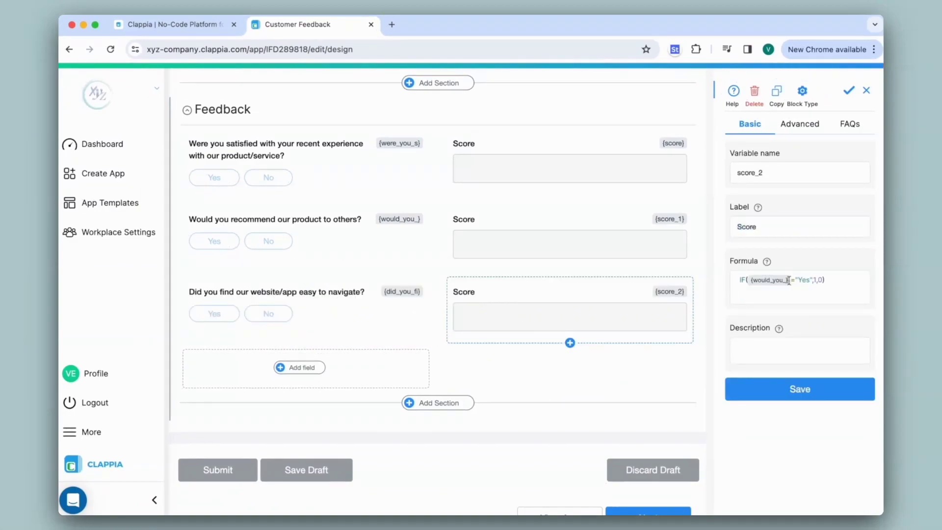
{"action": "key", "text": "BackSpace"}
{"action": "type", "text": "{d"}
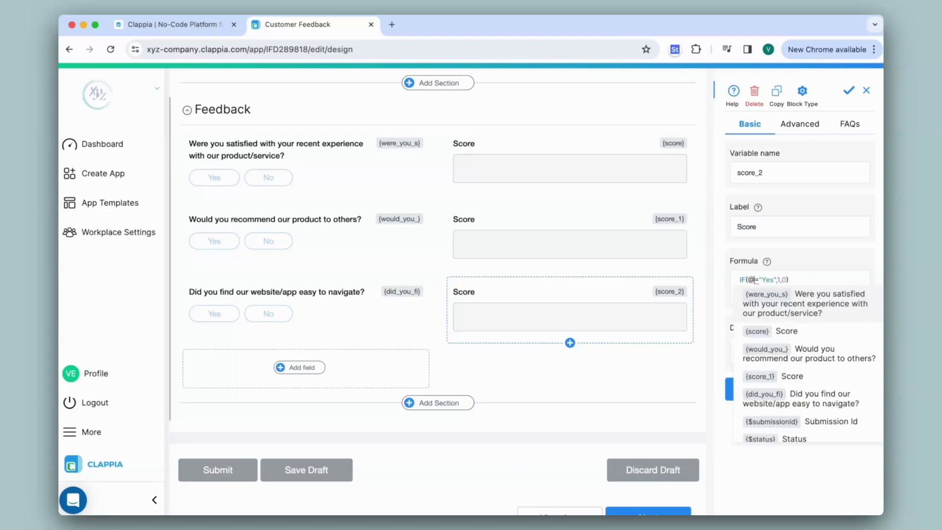
{"action": "left_click", "coordinate": [841, 329]}
{"action": "left_click", "coordinate": [825, 394]}
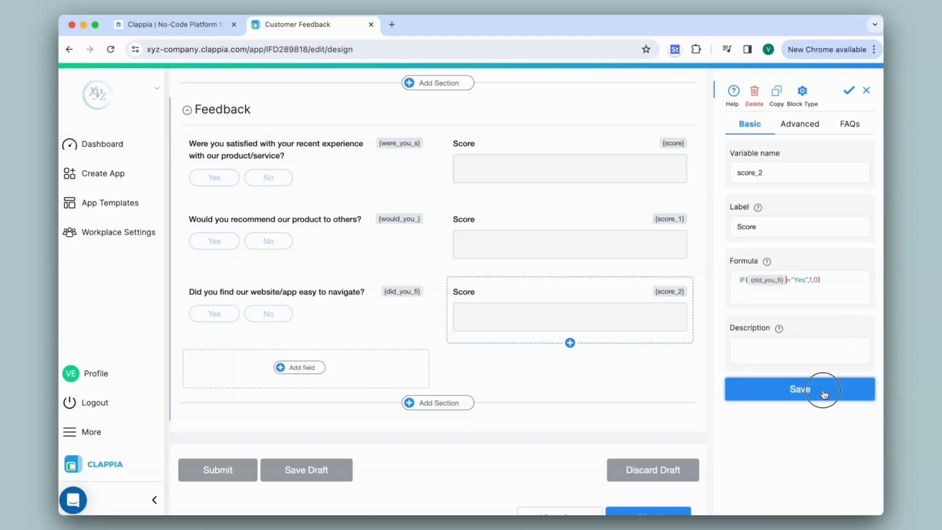
{"action": "left_click", "coordinate": [299, 368]}
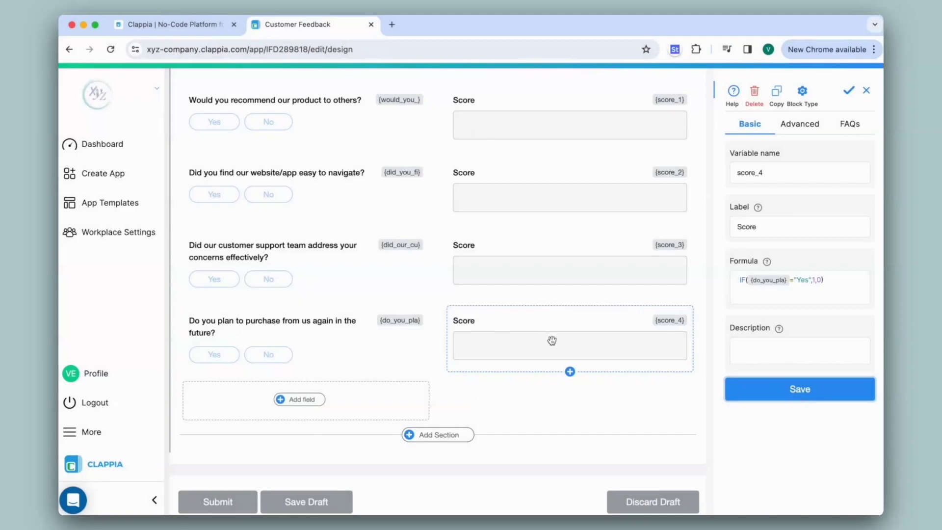
Step: Test the five Score calculations in the live app with all Yes answers, and with No for the support, navigation and recommendation questions
{"action": "scroll", "coordinate": [552, 341], "scroll_direction": "up", "scroll_amount": 10}
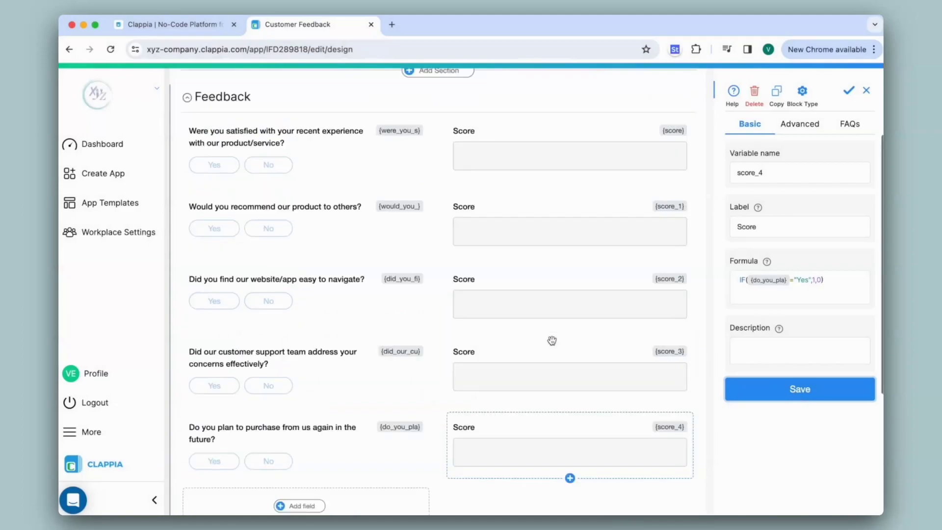
{"action": "left_click", "coordinate": [385, 84]}
{"action": "left_click", "coordinate": [214, 194]}
{"action": "left_click", "coordinate": [213, 247]}
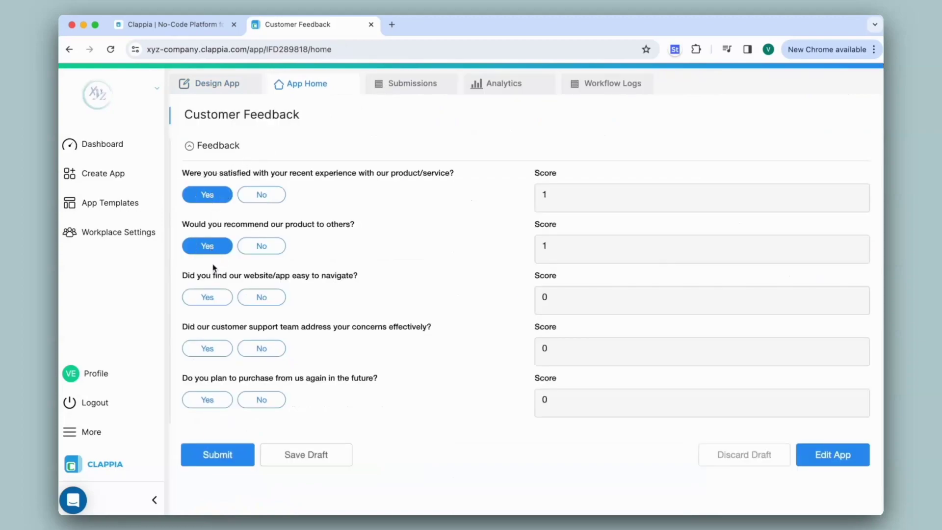
{"action": "left_click", "coordinate": [212, 298]}
{"action": "left_click", "coordinate": [215, 349]}
{"action": "left_click", "coordinate": [217, 400]}
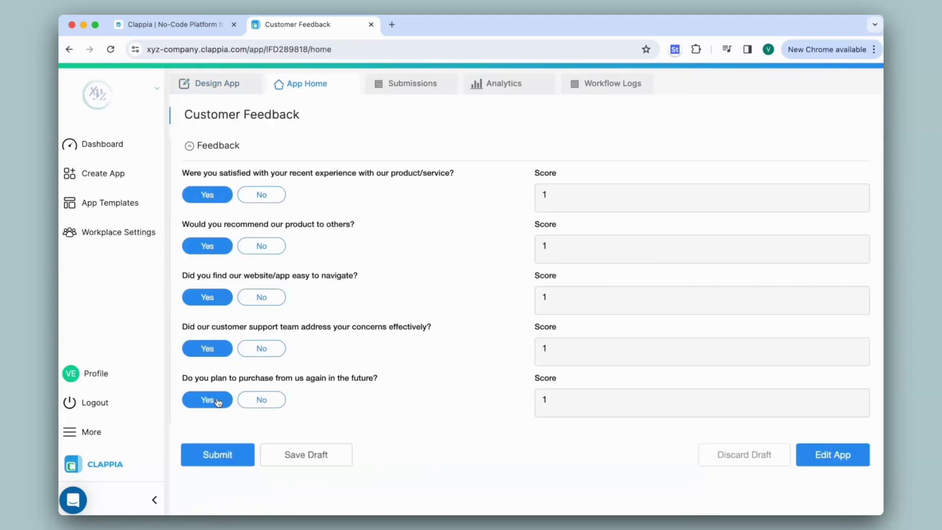
{"action": "left_click", "coordinate": [262, 350]}
{"action": "left_click", "coordinate": [264, 296]}
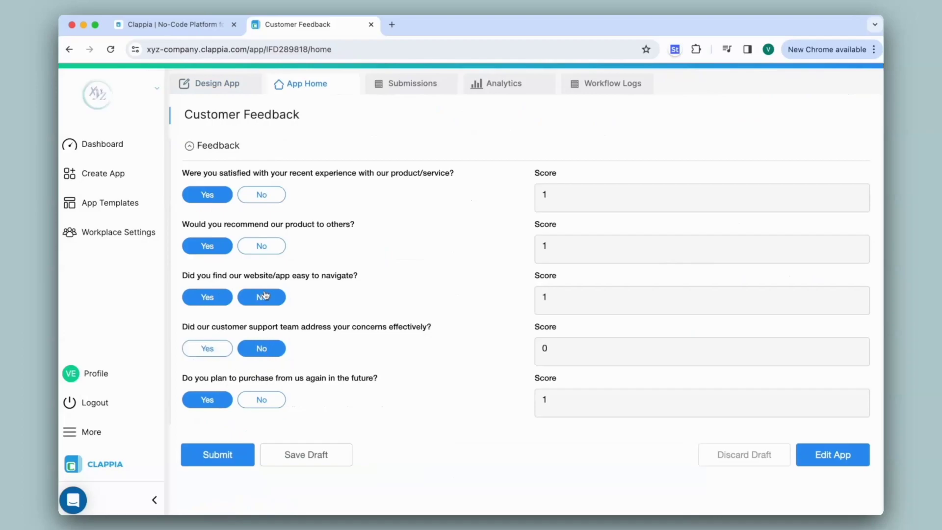
{"action": "left_click", "coordinate": [267, 245]}
Step: Back in the app design, add a Drop down below the repurchase question, labelled "How would you rate the overall quality of our product?"
{"action": "left_click", "coordinate": [215, 89]}
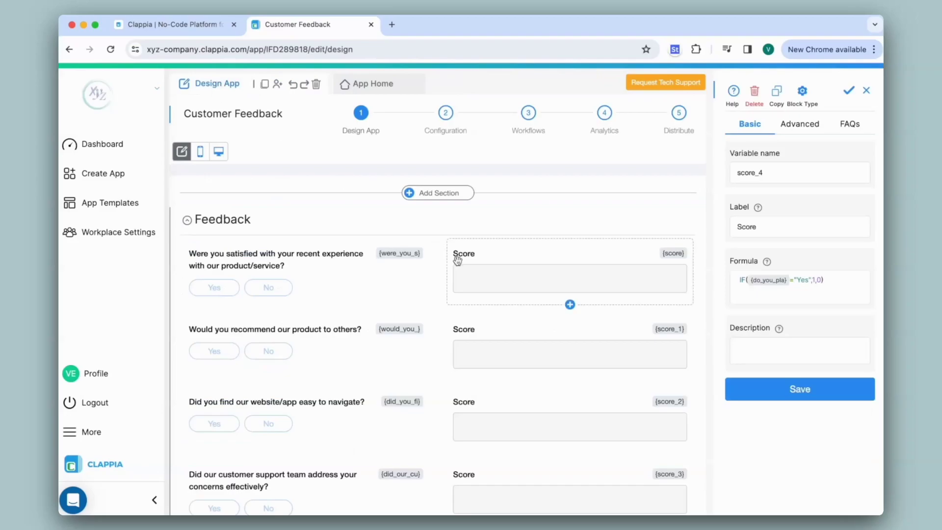
{"action": "scroll", "coordinate": [441, 268], "scroll_direction": "down", "scroll_amount": 5}
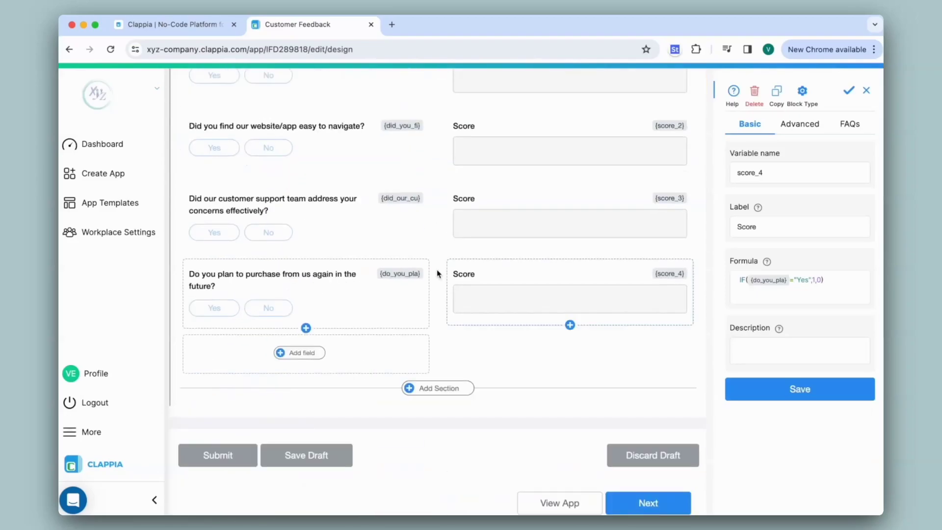
{"action": "left_click", "coordinate": [319, 353]}
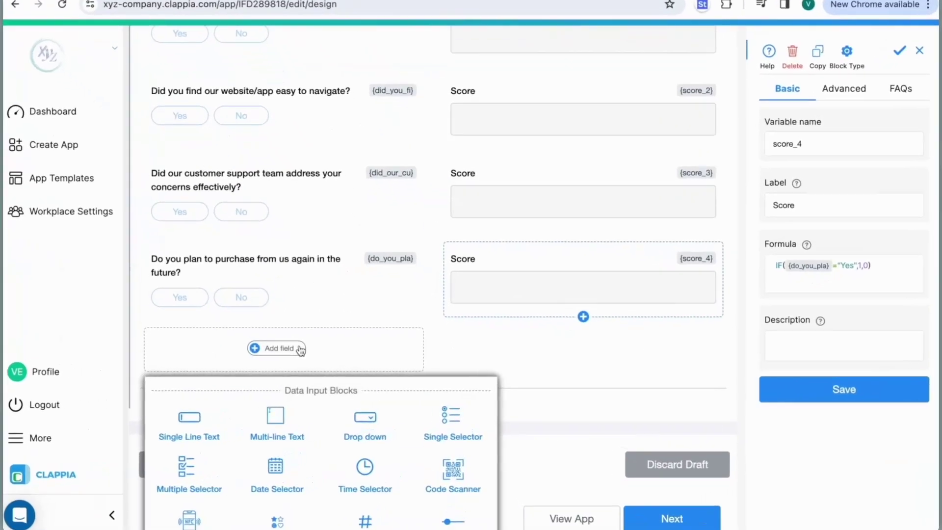
{"action": "left_click", "coordinate": [293, 368]}
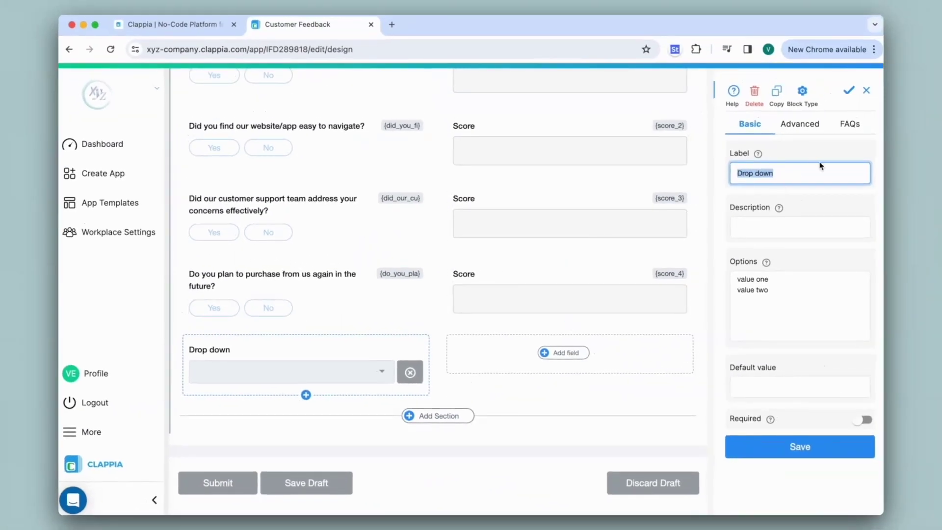
{"action": "type", "text": "How would you rate the overall quality"}
{"action": "left_click", "coordinate": [830, 198]}
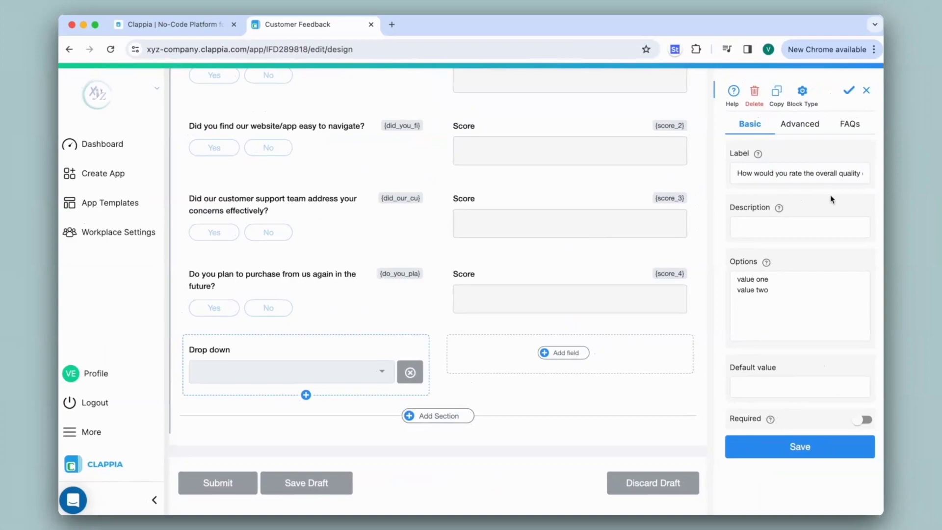
Step: Set the quality drop-down's options to Excellent, Good and Fair, and save the field
{"action": "left_click", "coordinate": [773, 308]}
{"action": "type", "text": "Excellent"}
{"action": "key", "text": "Return"}
{"action": "type", "text": "Good"}
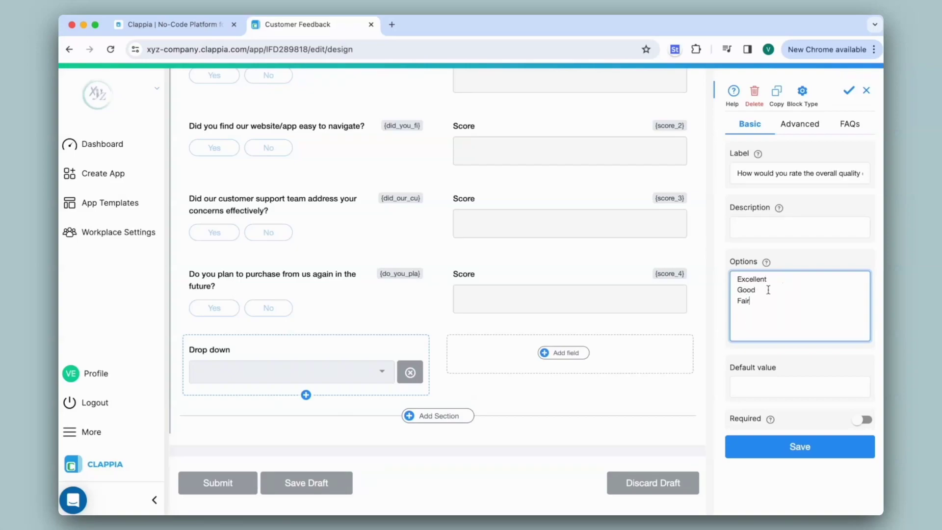
{"action": "left_click", "coordinate": [791, 447]}
Step: Add a Calculations & Logic field beside the product quality question and label it "Score"
{"action": "left_click", "coordinate": [564, 353]}
{"action": "scroll", "coordinate": [569, 362], "scroll_direction": "down", "scroll_amount": 5}
{"action": "scroll", "coordinate": [569, 361], "scroll_direction": "down", "scroll_amount": 3}
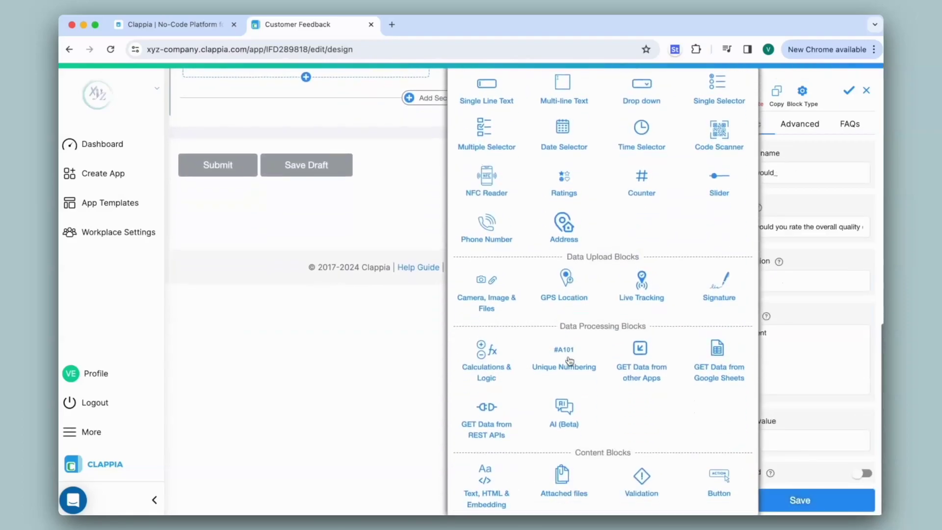
{"action": "left_click", "coordinate": [488, 366]}
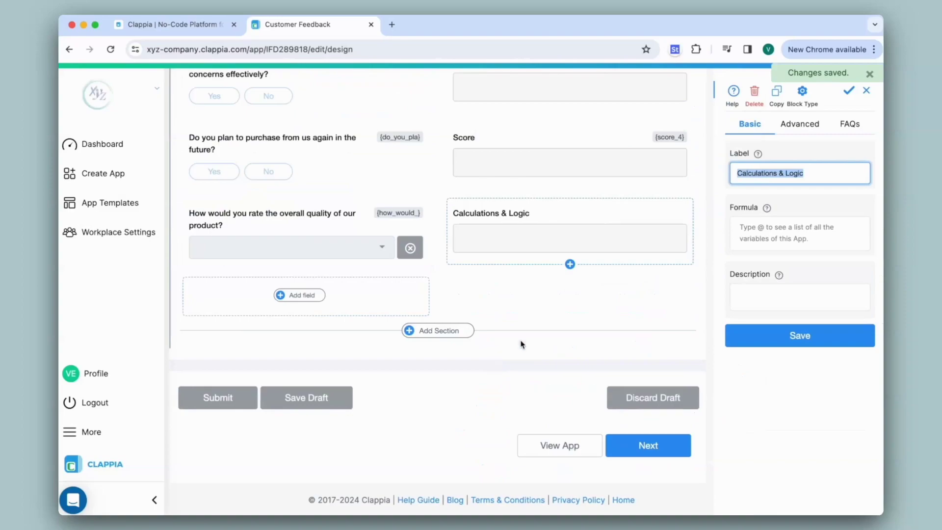
{"action": "type", "text": "Score"}
Step: Set the quality Score's formula to IF({how_would_}="Excellent",2,IF({how_would_}="Good",1,0)) and save it
{"action": "left_click", "coordinate": [801, 238]}
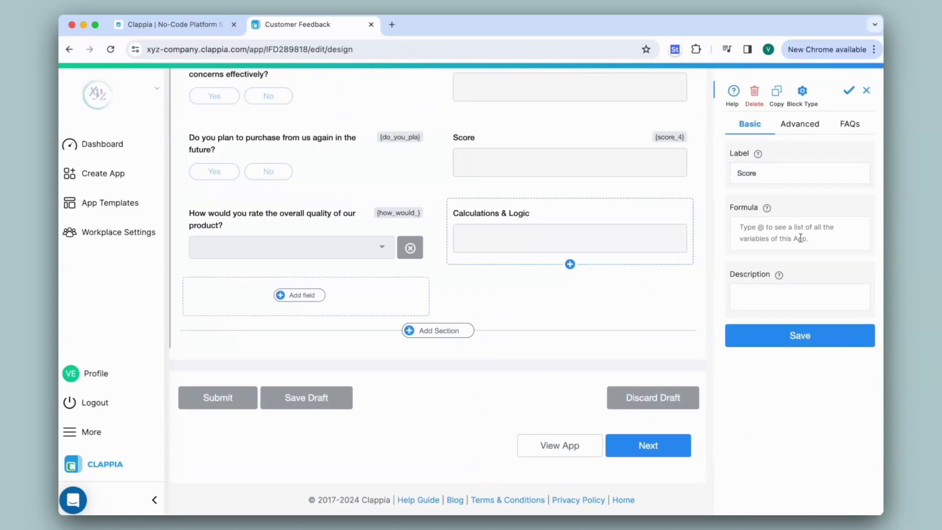
{"action": "type", "text": "IF(@how"}
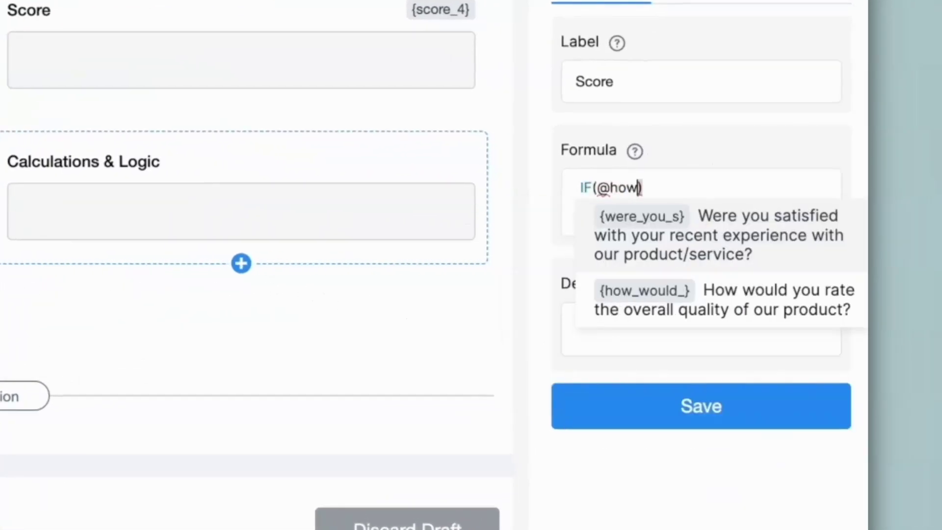
{"action": "type", "text": "wou"}
{"action": "left_click", "coordinate": [682, 245]}
{"action": "type", "text": "=\"Excellent\",2,IF"}
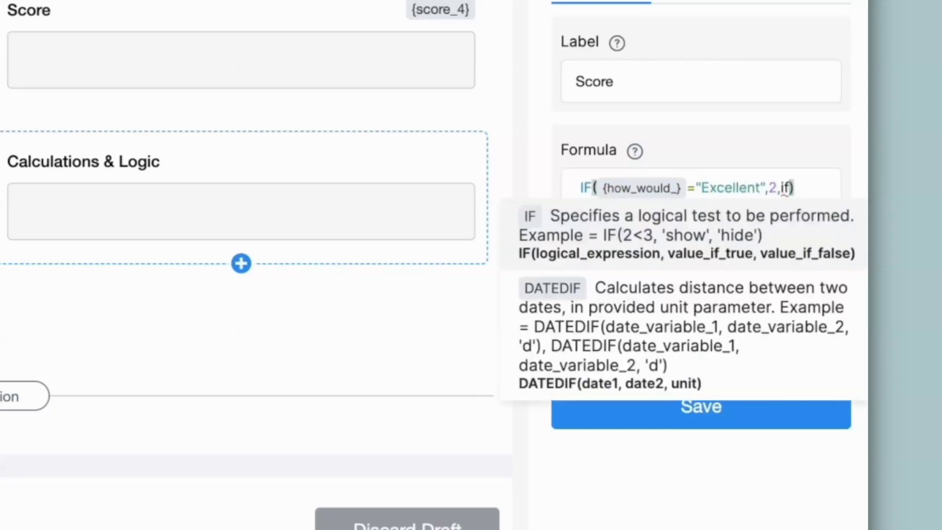
{"action": "left_click", "coordinate": [677, 257]}
{"action": "type", "text": "@how"}
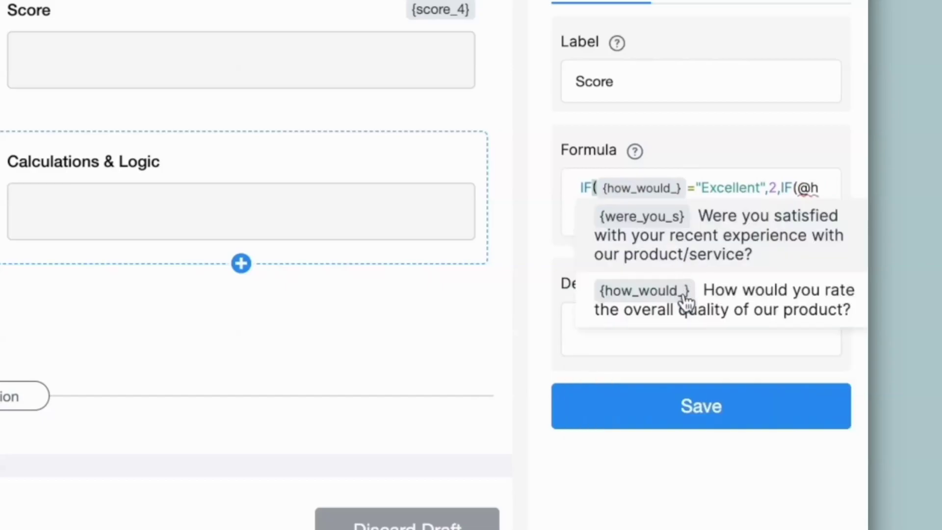
{"action": "left_click", "coordinate": [684, 305]}
{"action": "type", "text": "=\"Go"}
{"action": "type", "text": "od\",1,"}
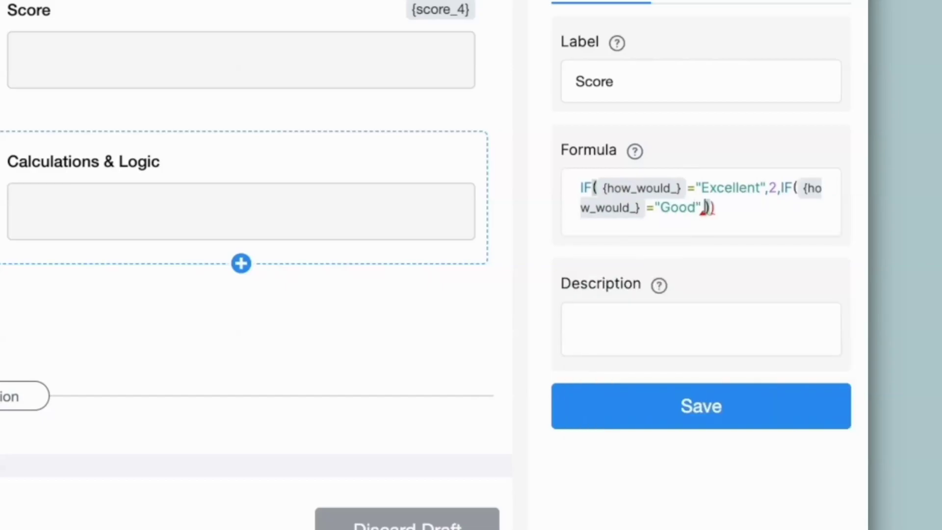
{"action": "type", "text": "0"}
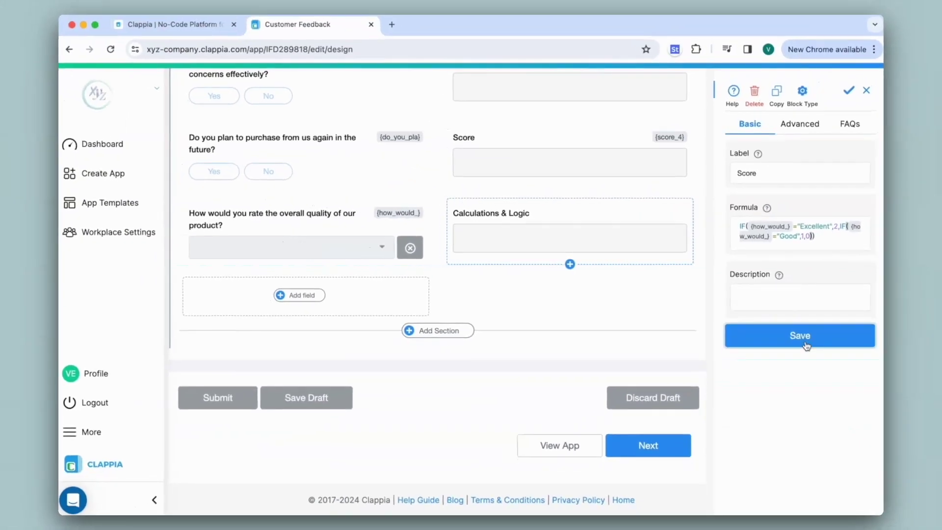
{"action": "left_click", "coordinate": [701, 406]}
Step: Test the quality question's Score in the live app by choosing Excellent, Good and Fair in turn
{"action": "scroll", "coordinate": [437, 206], "scroll_direction": "up", "scroll_amount": 10}
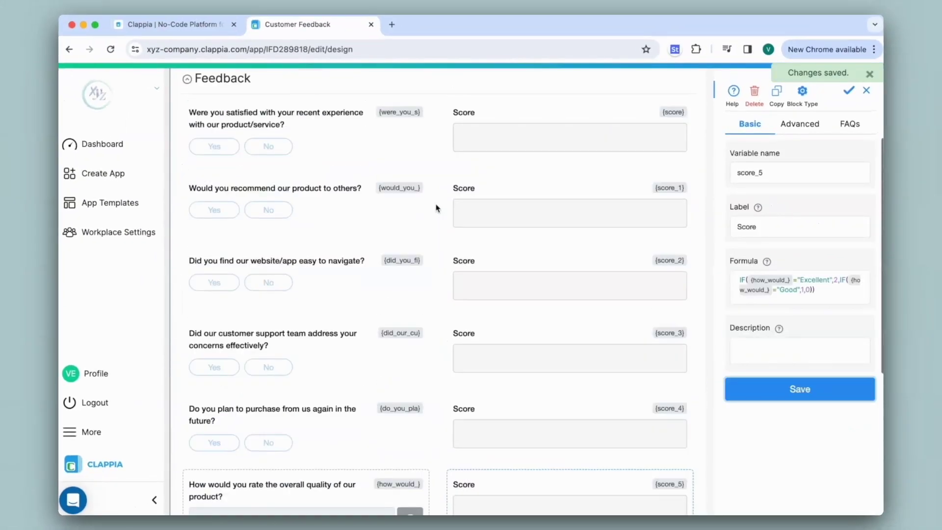
{"action": "left_click", "coordinate": [343, 85]}
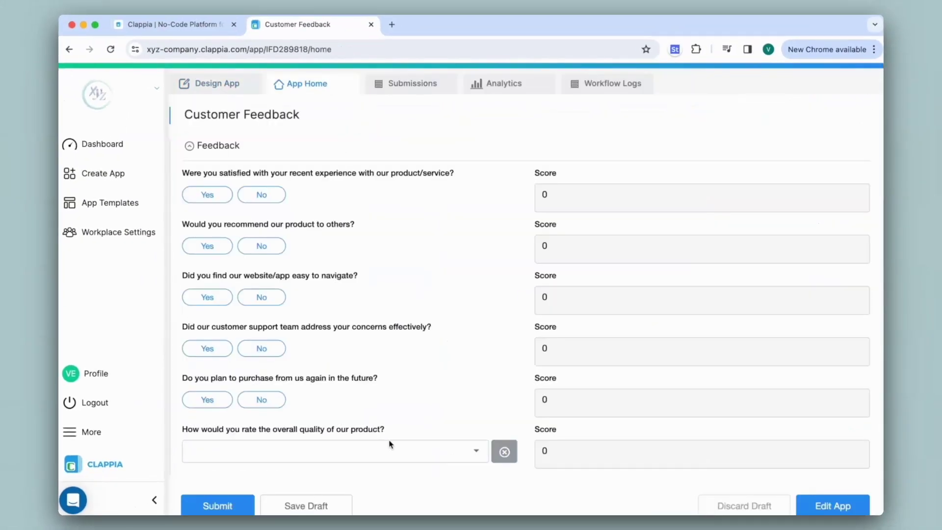
{"action": "left_click", "coordinate": [391, 450]}
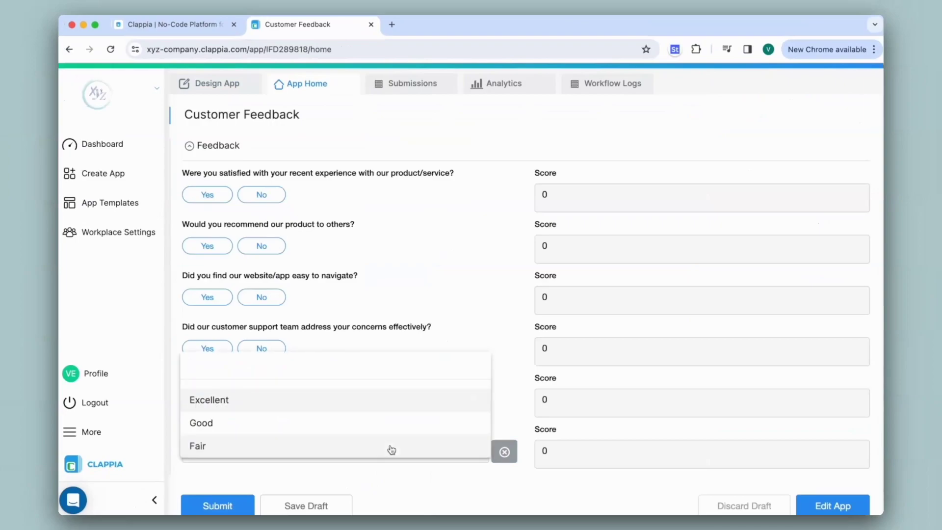
{"action": "left_click", "coordinate": [284, 400]}
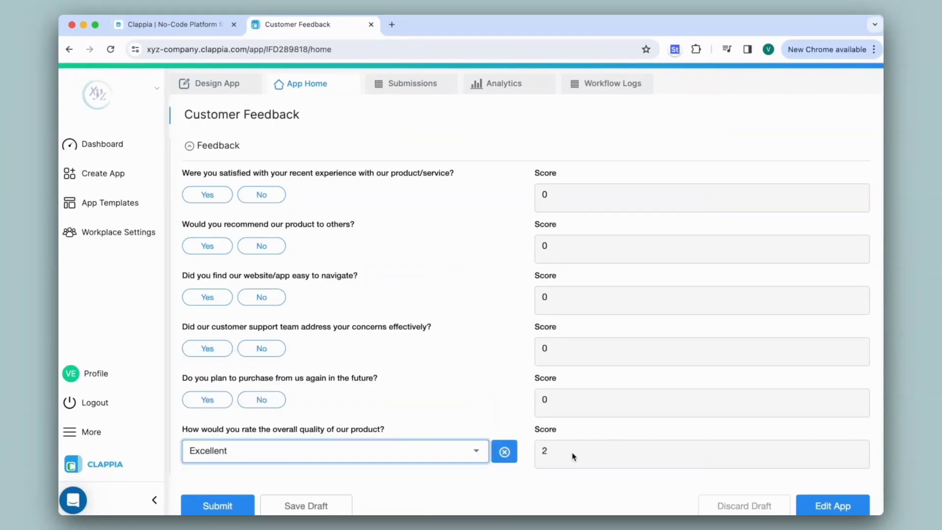
{"action": "left_click", "coordinate": [407, 451]}
{"action": "left_click", "coordinate": [406, 423]}
{"action": "left_click", "coordinate": [404, 451]}
{"action": "left_click", "coordinate": [400, 479]}
Step: Return to the app design and add a Ratings field below the quality question, labelled "Overall Rating"
{"action": "left_click", "coordinate": [211, 83]}
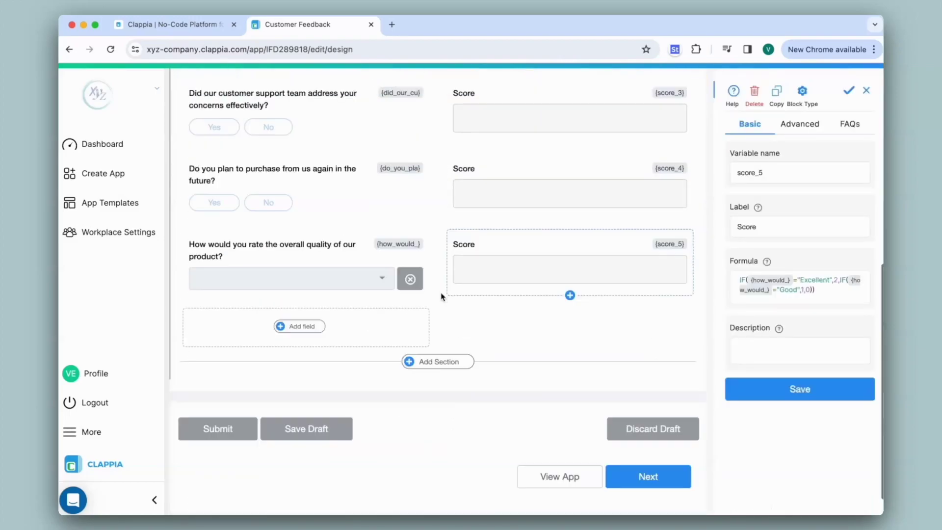
{"action": "left_click", "coordinate": [289, 295]}
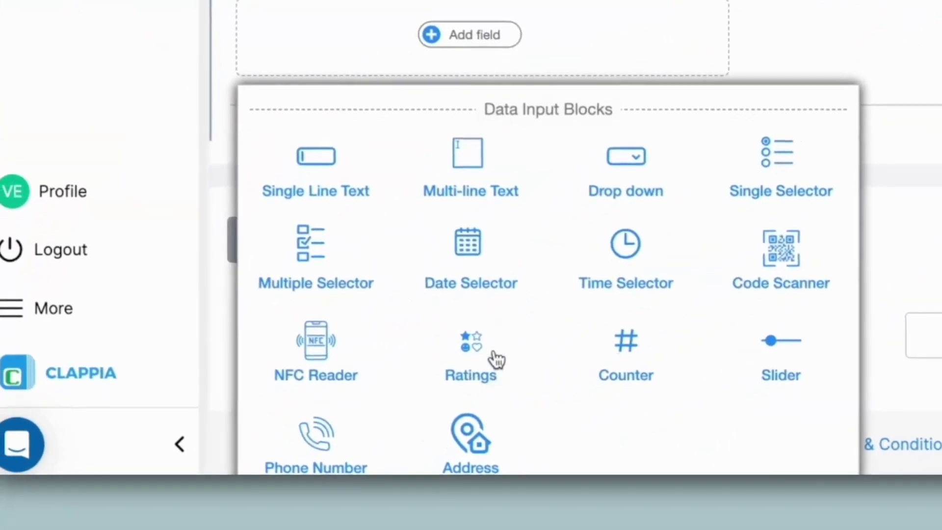
{"action": "left_click", "coordinate": [476, 359]}
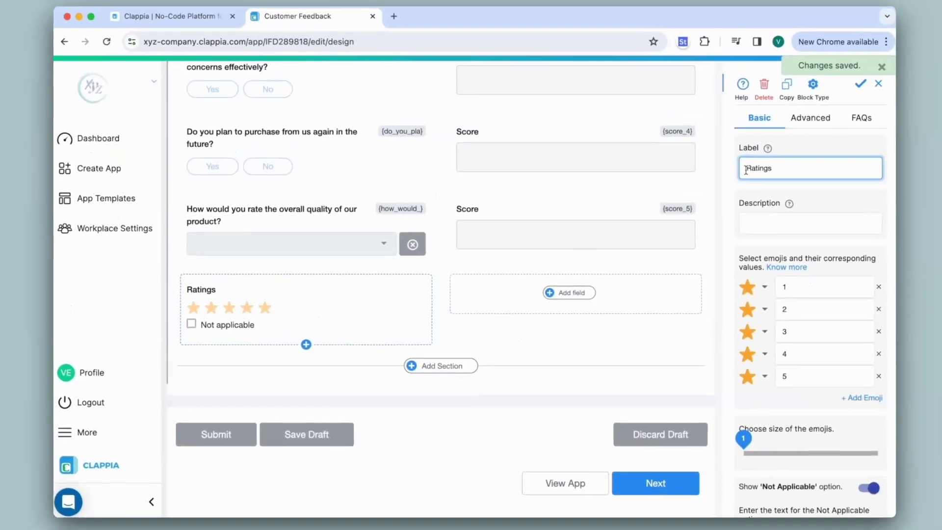
{"action": "left_click", "coordinate": [746, 169]}
{"action": "type", "text": "Overall"}
{"action": "key", "text": "End"}
{"action": "key", "text": "BackSpace"}
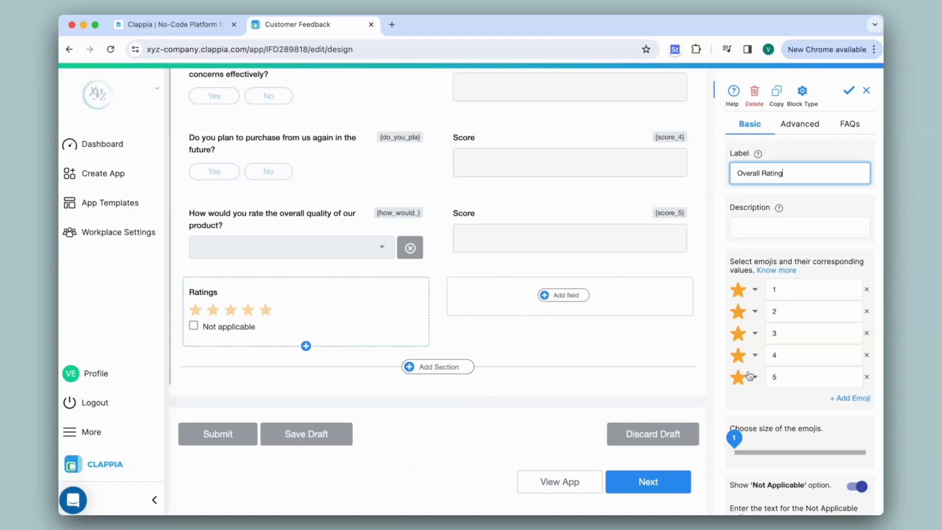
Step: Try a sixth star with the value 10 in the Overall Rating field, and remove it again
{"action": "left_click", "coordinate": [850, 398]}
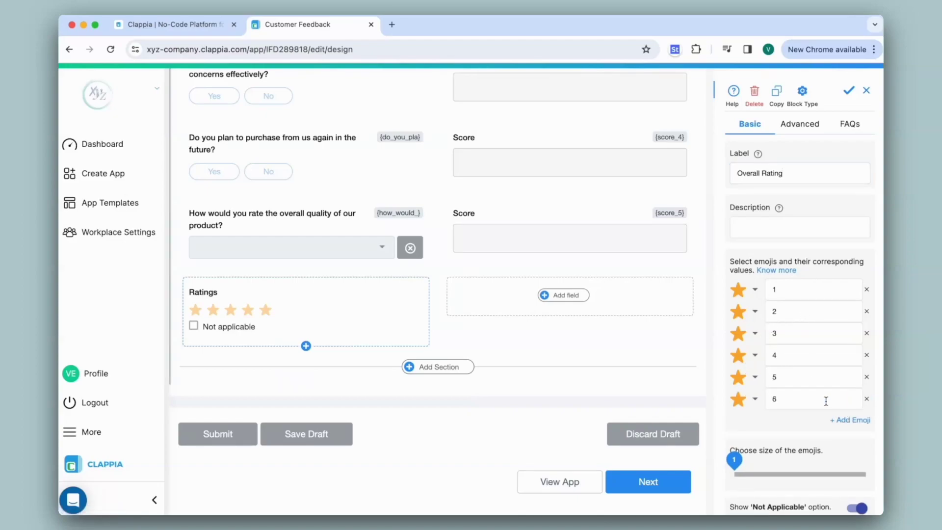
{"action": "double_click", "coordinate": [826, 401]}
{"action": "type", "text": "10"}
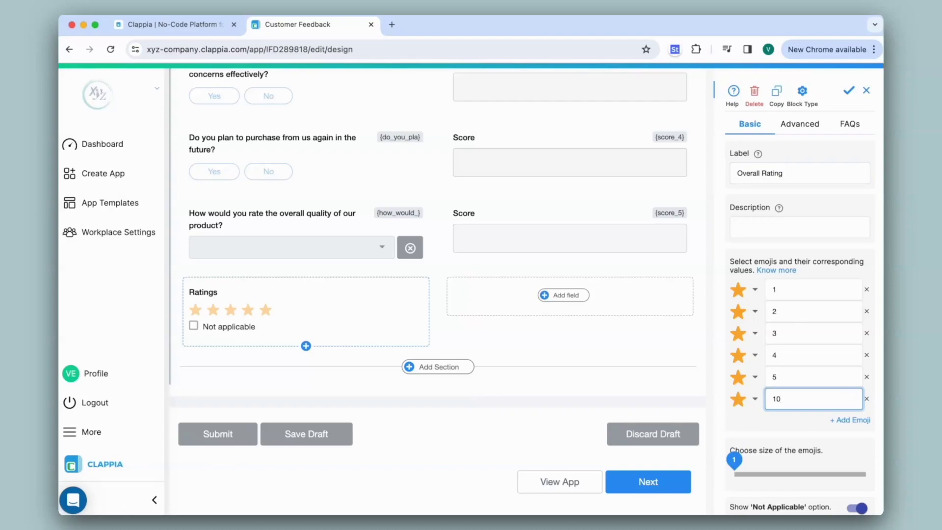
{"action": "left_click", "coordinate": [868, 405]}
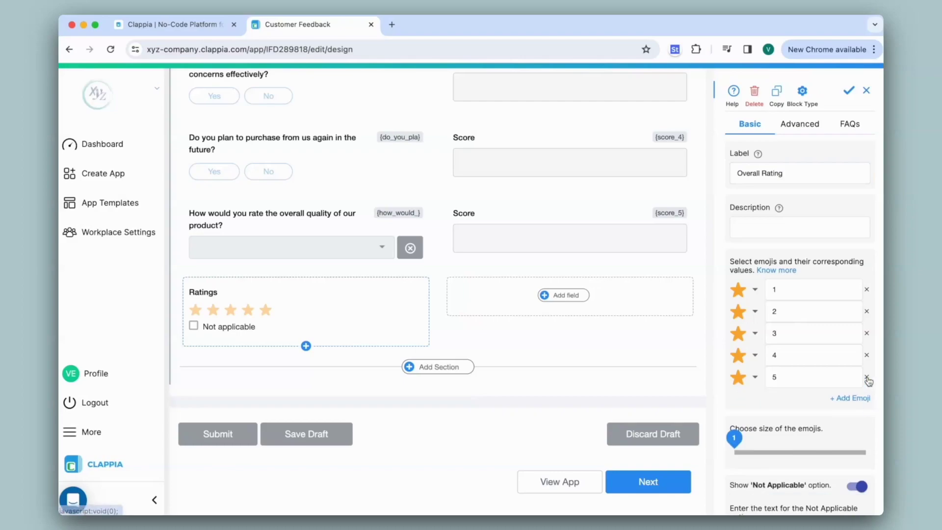
Step: Reduce the Overall Rating field to three stars, turn off its 'Not Applicable' option and save the field
{"action": "left_click", "coordinate": [868, 380]}
{"action": "left_click", "coordinate": [869, 361]}
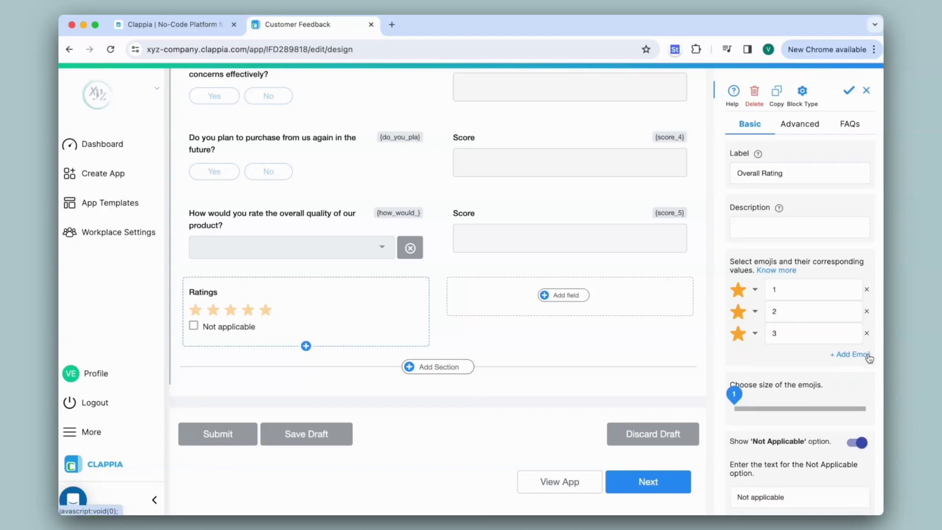
{"action": "scroll", "coordinate": [785, 353], "scroll_direction": "down", "scroll_amount": 2}
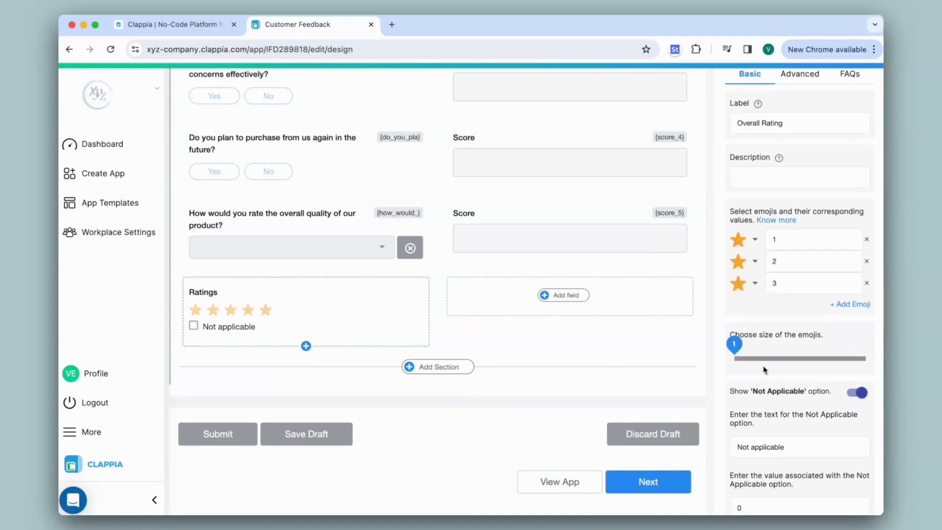
{"action": "scroll", "coordinate": [764, 366], "scroll_direction": "down", "scroll_amount": 3}
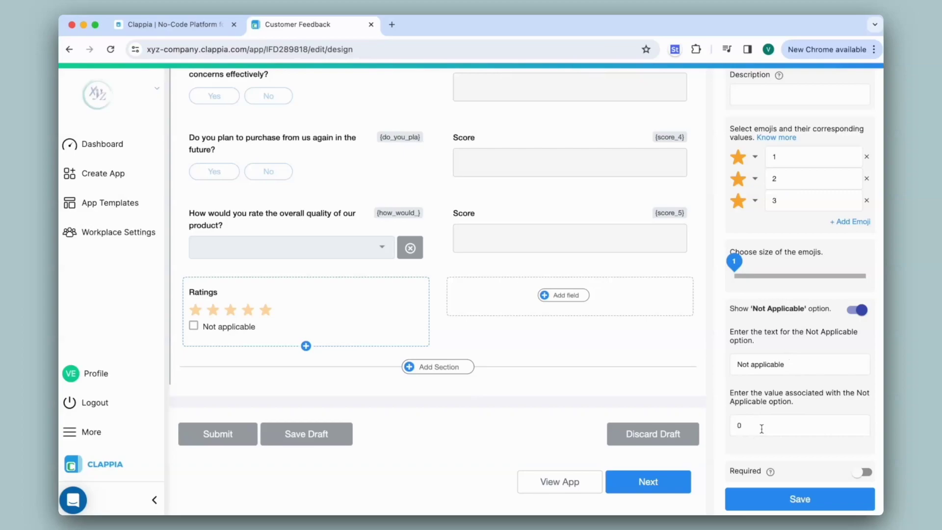
{"action": "left_click", "coordinate": [860, 311]}
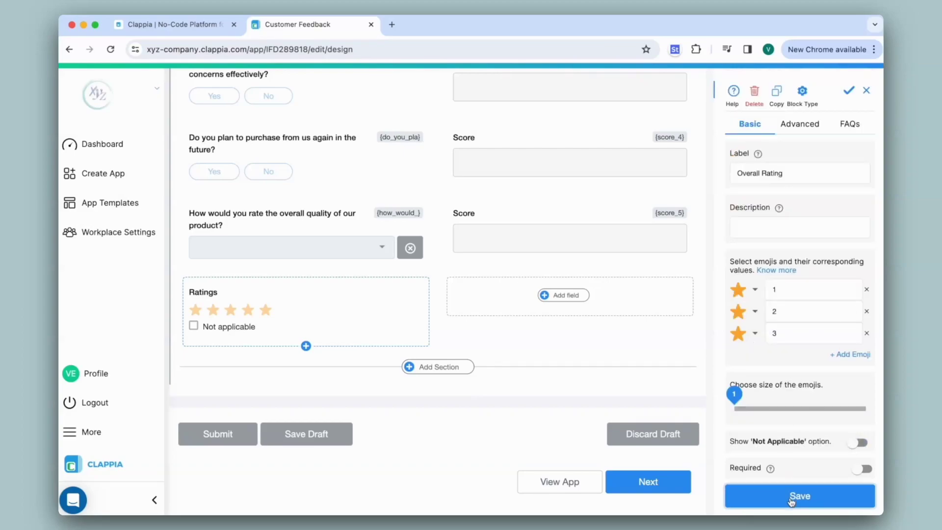
{"action": "left_click", "coordinate": [791, 499]}
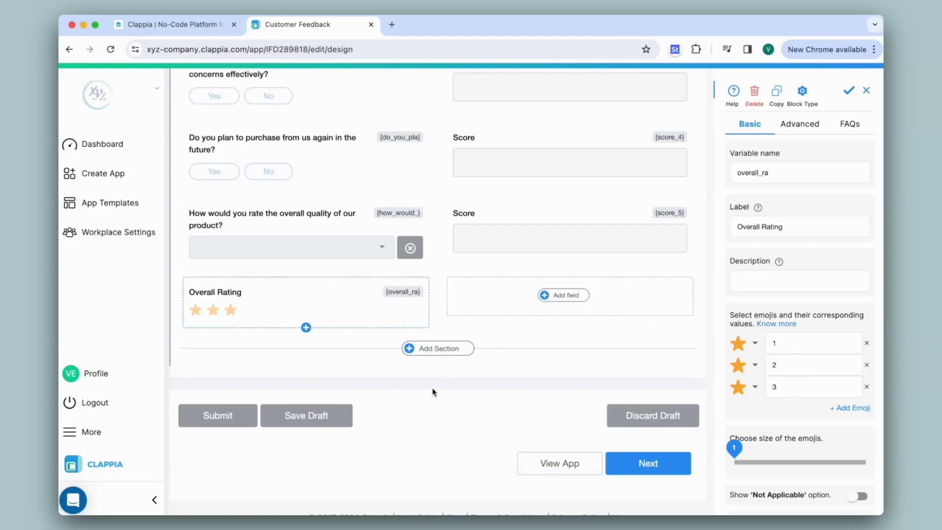
Step: Add a Calculations & Logic field beside Overall Rating and label it "Total"
{"action": "scroll", "coordinate": [442, 386], "scroll_direction": "up", "scroll_amount": 5}
{"action": "scroll", "coordinate": [433, 391], "scroll_direction": "up", "scroll_amount": 3}
{"action": "scroll", "coordinate": [432, 391], "scroll_direction": "down", "scroll_amount": 5}
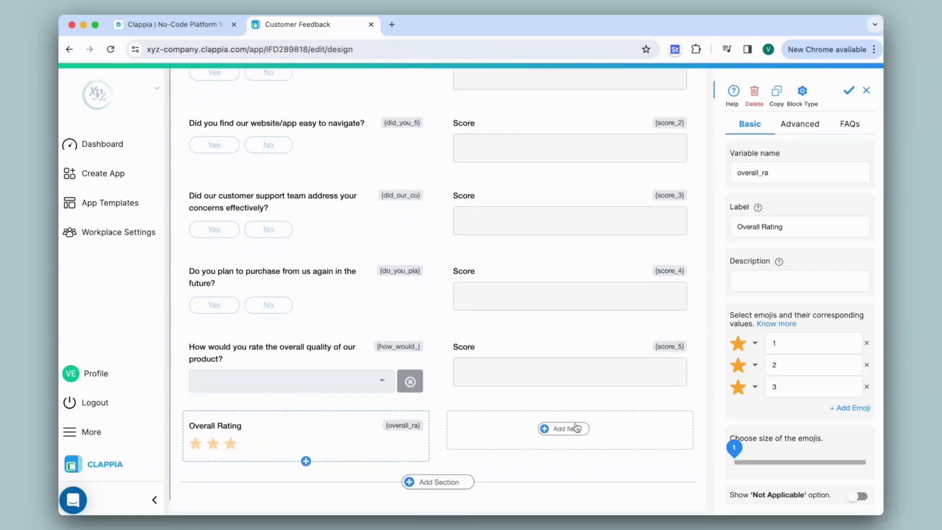
{"action": "left_click", "coordinate": [549, 429]}
{"action": "left_click", "coordinate": [490, 361]}
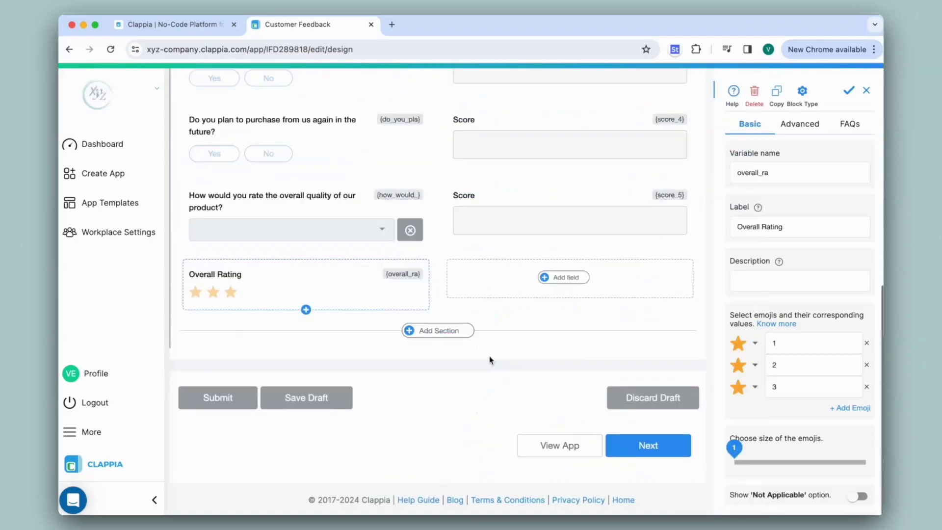
{"action": "type", "text": "Total"}
Step: Start the Total field's formula as a SUM of {score} and {score_1}
{"action": "left_click", "coordinate": [828, 232]}
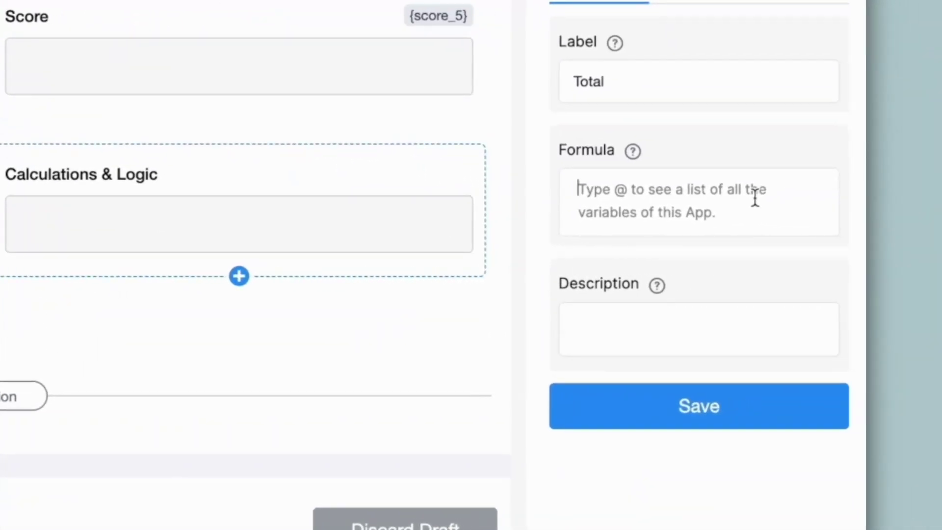
{"action": "type", "text": "su"}
{"action": "key", "text": "Return"}
{"action": "type", "text": "@score"}
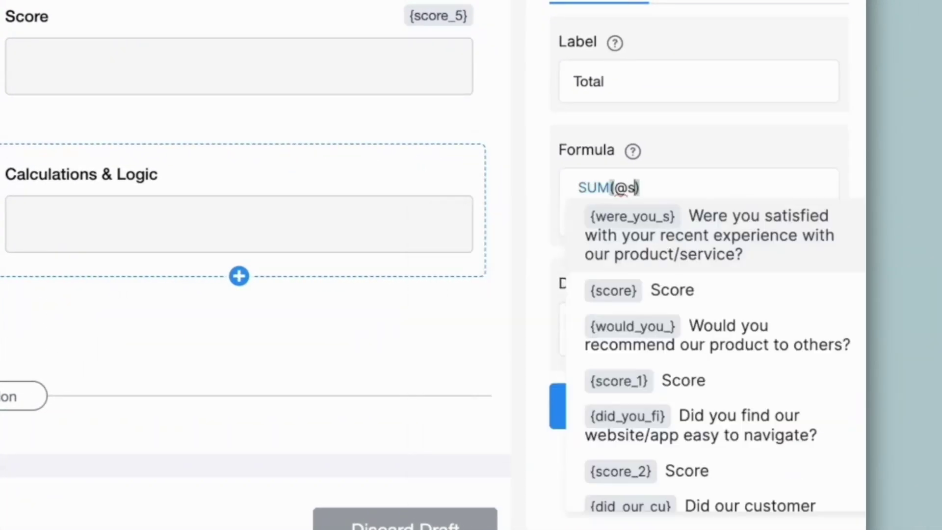
{"action": "left_click", "coordinate": [664, 291]}
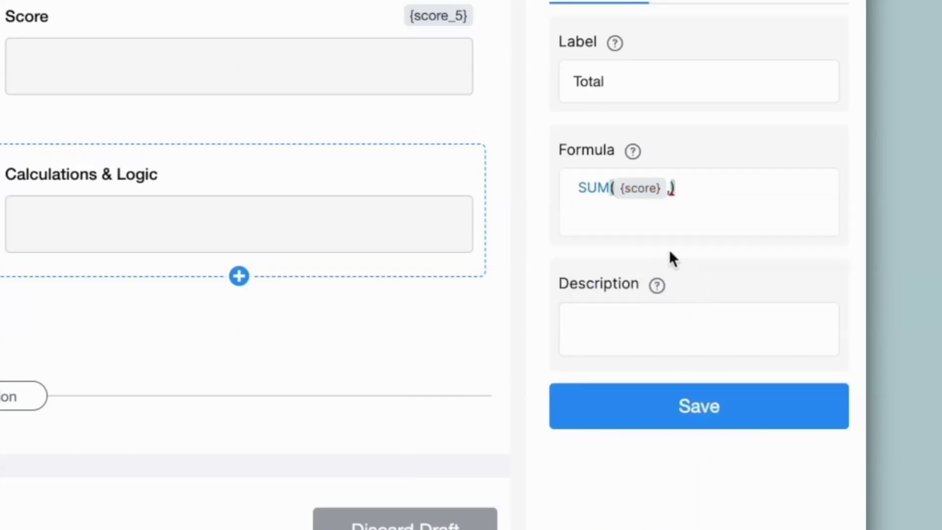
{"action": "type", "text": ",@sd"}
{"action": "key", "text": "BackSpace"}
{"action": "type", "text": "core"}
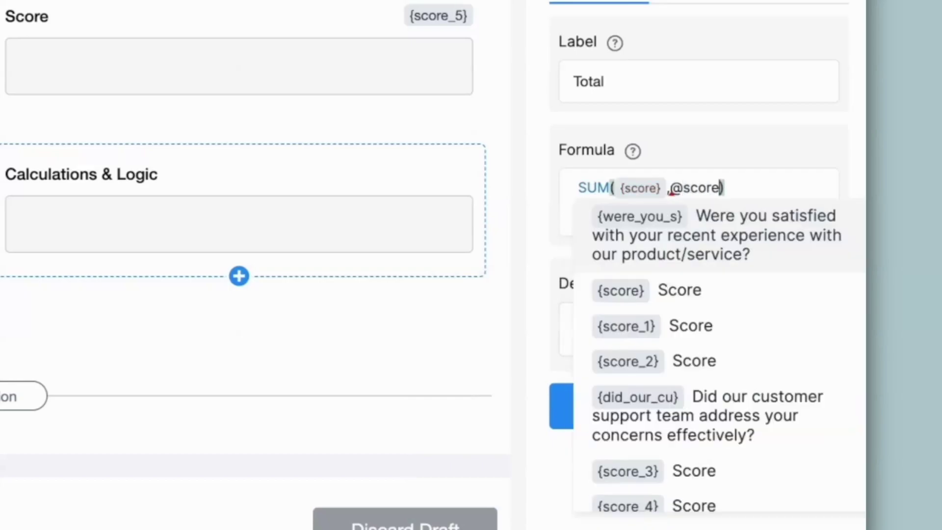
{"action": "left_click", "coordinate": [665, 331]}
Step: Extend the Total field's SUM formula with {score_3}, {score_4} and {score_5}
{"action": "type", "text": ",@score"}
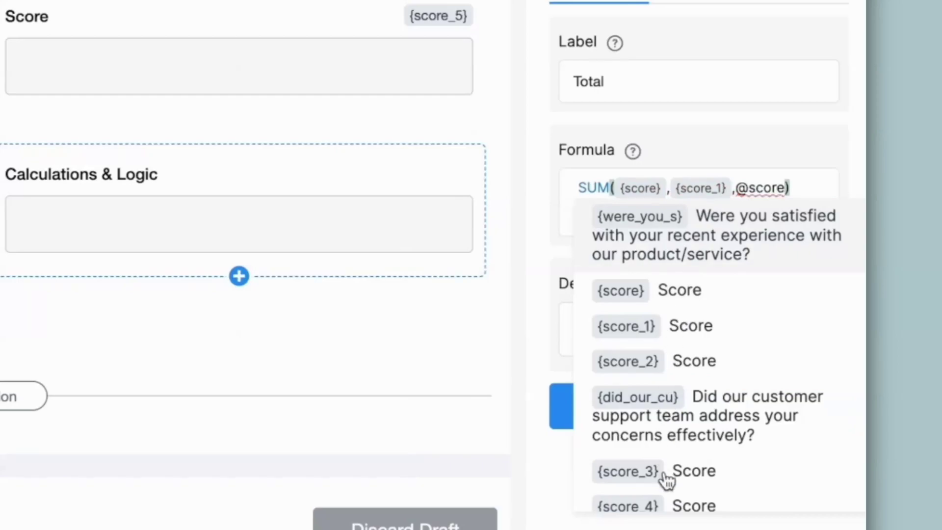
{"action": "left_click", "coordinate": [665, 474]}
{"action": "type", "text": ",@score"}
{"action": "left_click", "coordinate": [692, 512]}
{"action": "type", "text": "@score"}
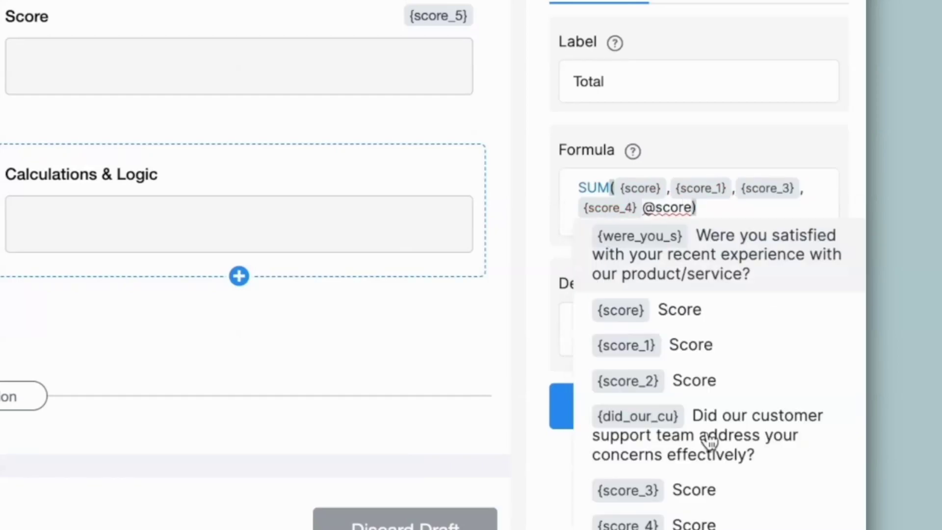
{"action": "scroll", "coordinate": [708, 440], "scroll_direction": "down", "scroll_amount": 2}
{"action": "left_click", "coordinate": [697, 512]}
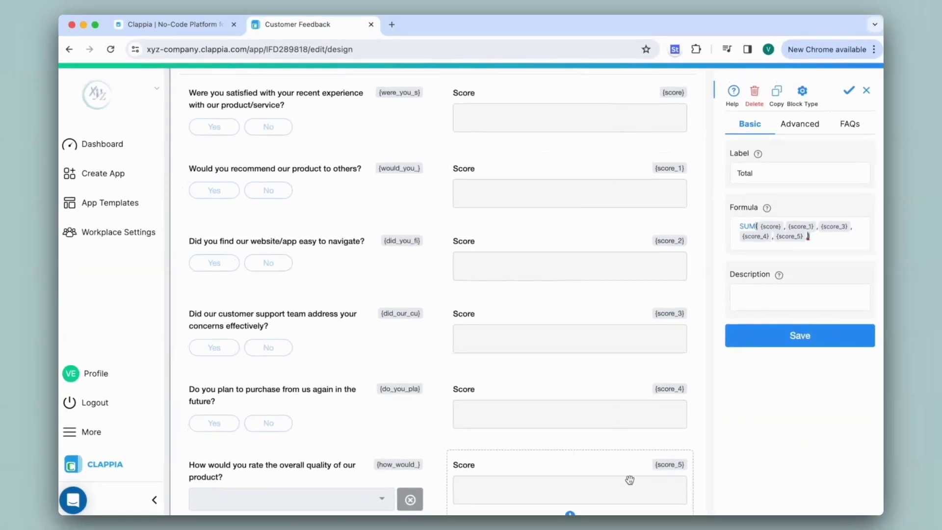
Step: Add {overall_ra} as the last term of the Total field's SUM formula and save the field
{"action": "scroll", "coordinate": [535, 263], "scroll_direction": "down", "scroll_amount": 4}
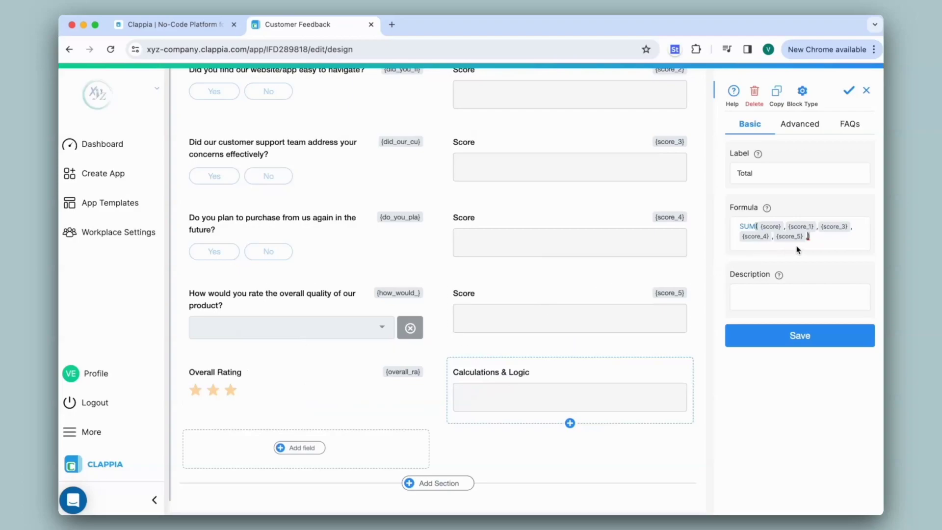
{"action": "left_click", "coordinate": [808, 237]}
{"action": "type", "text": "@over"}
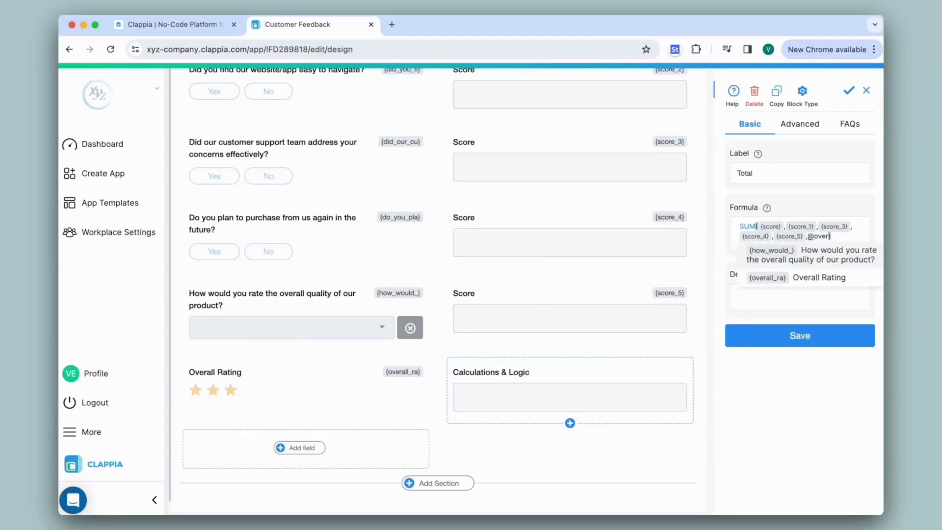
{"action": "left_click", "coordinate": [813, 281]}
{"action": "left_click", "coordinate": [798, 337]}
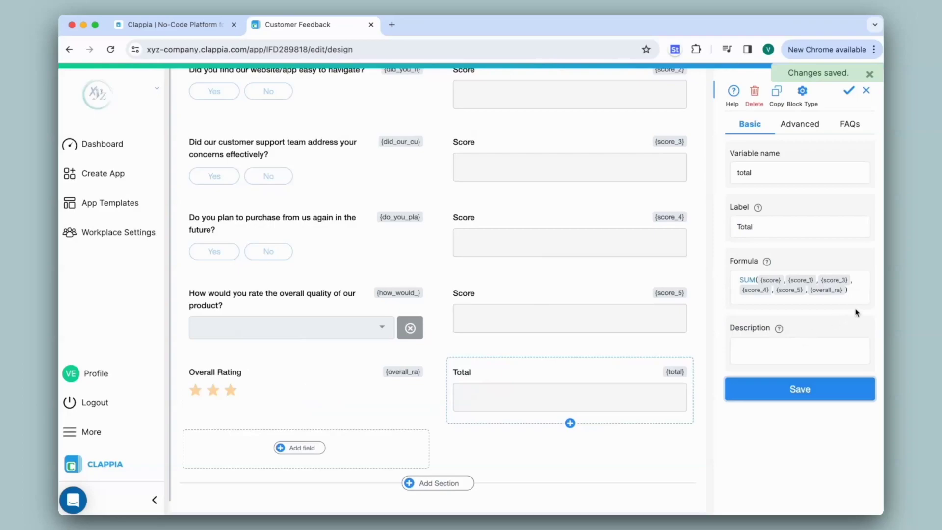
Step: Try rewriting the Total formula as an addition with plus signs, starting with {score}+{score_1}
{"action": "left_click", "coordinate": [831, 288]}
{"action": "key", "text": "ctrl+a"}
{"action": "key", "text": "BackSpace"}
{"action": "type", "text": "@score"}
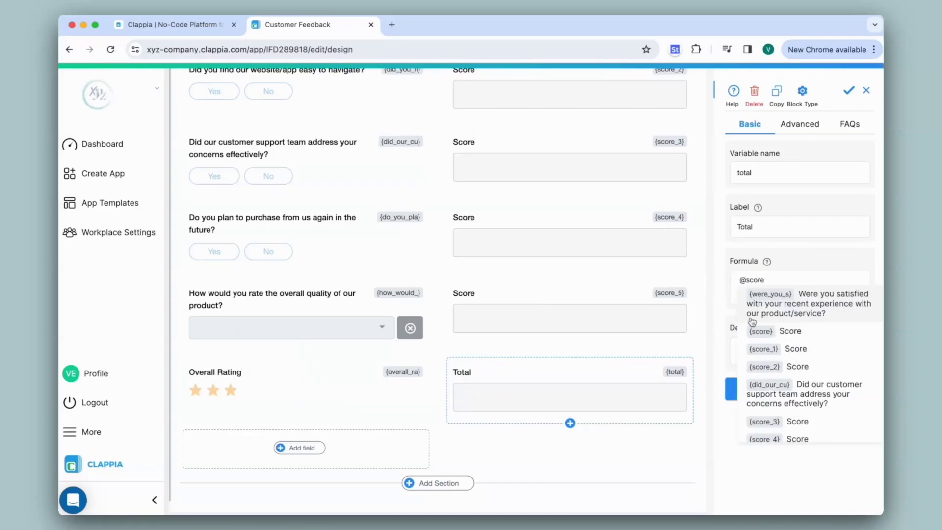
{"action": "key", "text": "Return"}
{"action": "type", "text": "+"}
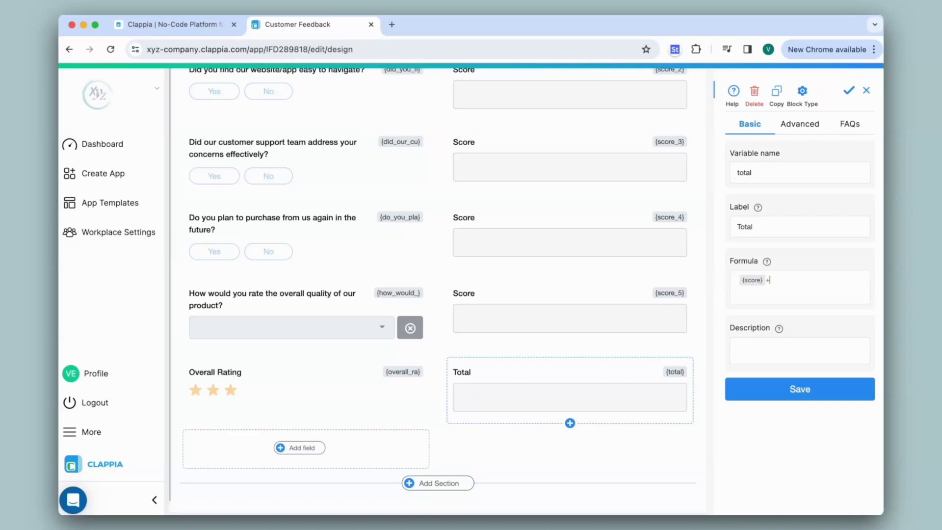
{"action": "type", "text": "@score"}
{"action": "left_click", "coordinate": [792, 351]}
Step: Restore the Total formula to SUM({score},{score_1},{score_3},{score_4},{score_5},{overall_ra}) and save it
{"action": "left_click", "coordinate": [812, 288]}
{"action": "key", "text": "ctrl+a"}
{"action": "key", "text": "BackSpace"}
{"action": "type", "text": "SUM( {score} , {score_1} , {score_3} , {score_4} , {score_5} , {overall_ra} )"}
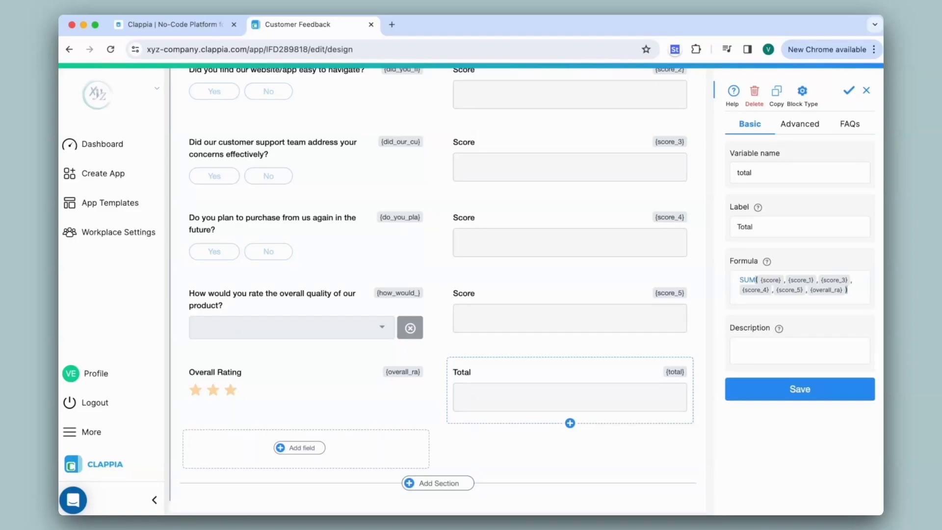
{"action": "left_click", "coordinate": [784, 381]}
Step: Open the live Customer Feedback app and answer Yes to all five Yes/No questions
{"action": "scroll", "coordinate": [445, 297], "scroll_direction": "up", "scroll_amount": 3}
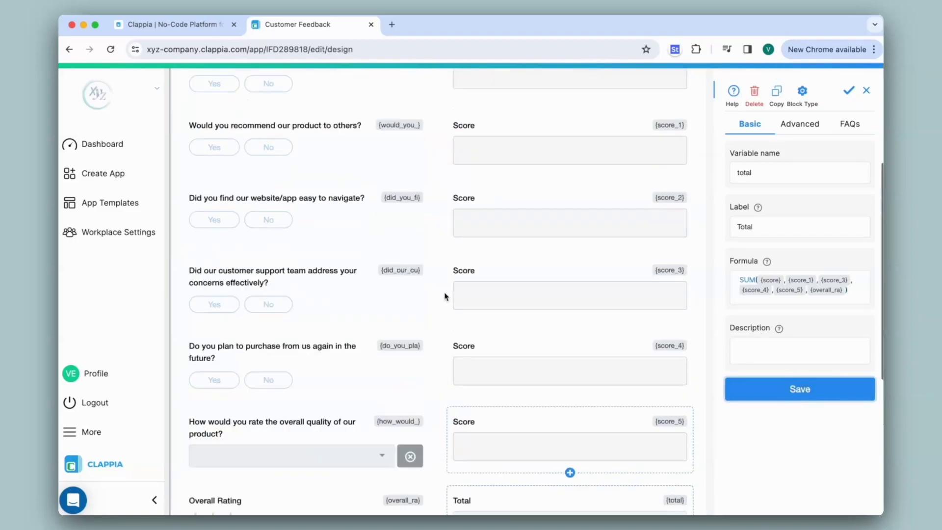
{"action": "scroll", "coordinate": [446, 296], "scroll_direction": "up", "scroll_amount": 5}
{"action": "left_click", "coordinate": [364, 84]}
{"action": "left_click", "coordinate": [214, 195]}
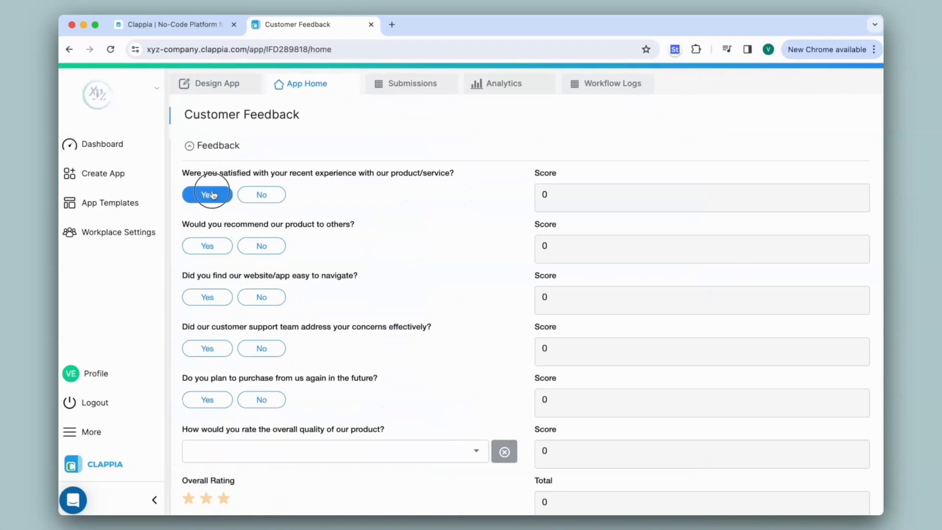
{"action": "left_click", "coordinate": [213, 247]}
{"action": "left_click", "coordinate": [215, 298]}
{"action": "left_click", "coordinate": [216, 350]}
{"action": "left_click", "coordinate": [216, 395]}
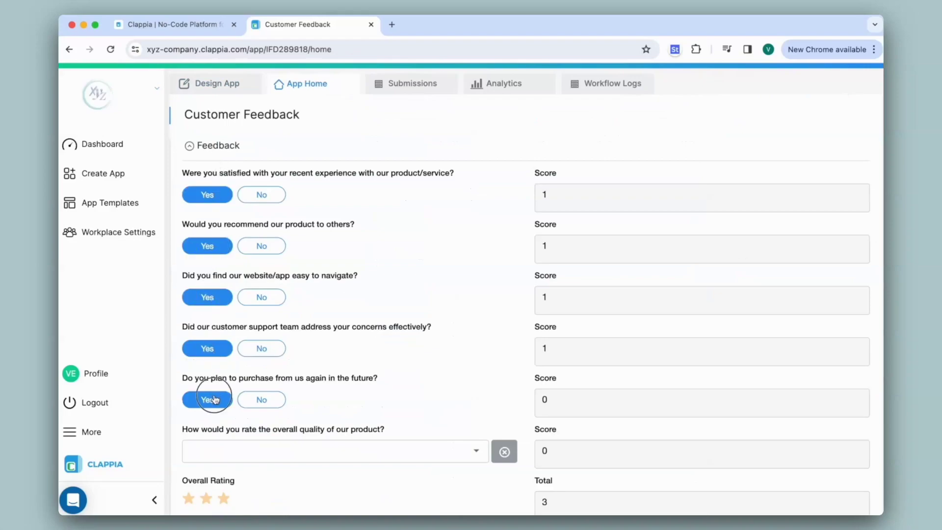
Step: Choose Excellent for product quality and give three stars as Overall Rating to test the Total
{"action": "scroll", "coordinate": [396, 392], "scroll_direction": "down", "scroll_amount": 2}
{"action": "scroll", "coordinate": [397, 391], "scroll_direction": "down", "scroll_amount": 1}
{"action": "left_click", "coordinate": [381, 350]}
{"action": "left_click", "coordinate": [202, 385]}
{"action": "left_click", "coordinate": [224, 397]}
{"action": "scroll", "coordinate": [544, 414], "scroll_direction": "up", "scroll_amount": 1}
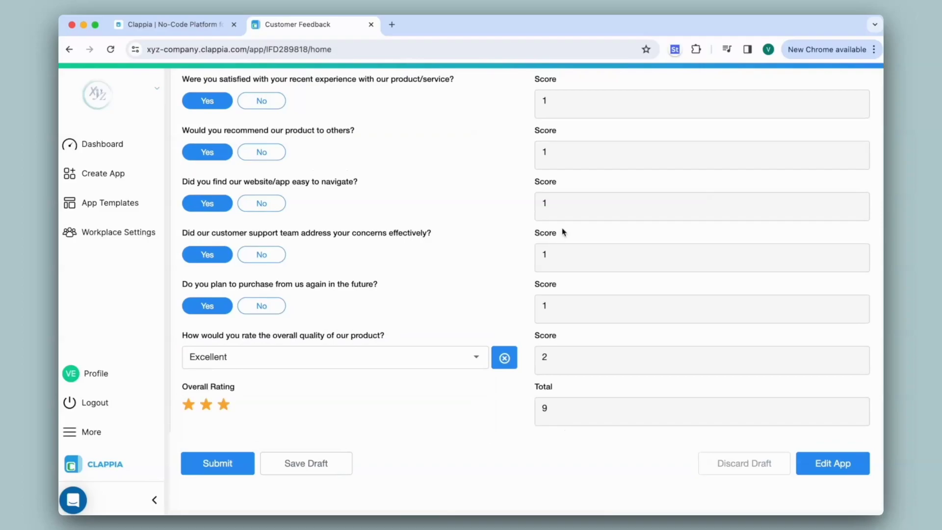
Step: Return to the app design, set the Score field beside the first question to hidden and save it
{"action": "scroll", "coordinate": [569, 322], "scroll_direction": "up", "scroll_amount": 3}
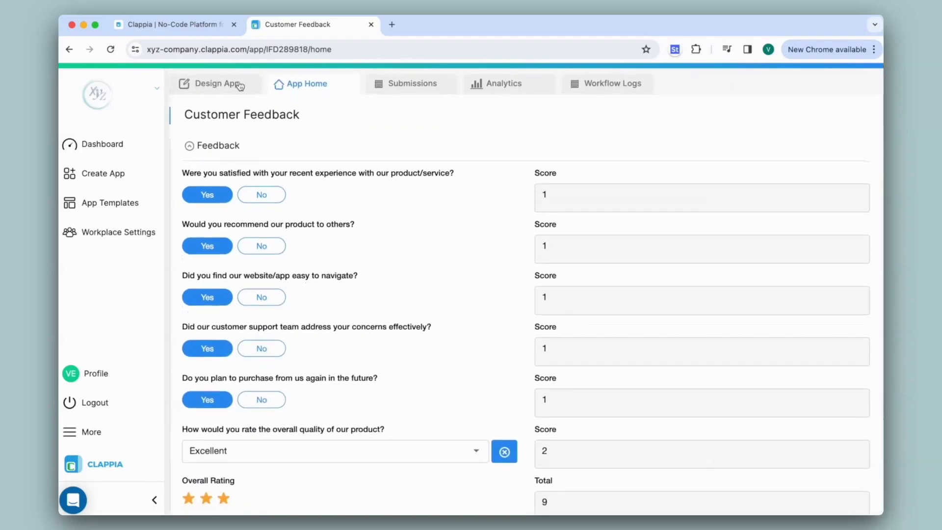
{"action": "left_click", "coordinate": [235, 83]}
{"action": "left_click", "coordinate": [588, 281]}
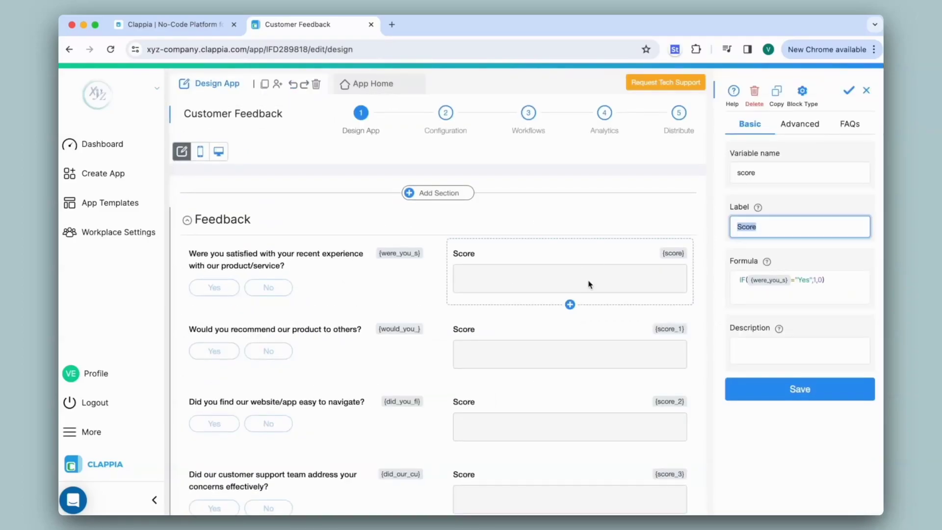
{"action": "left_click", "coordinate": [812, 129]}
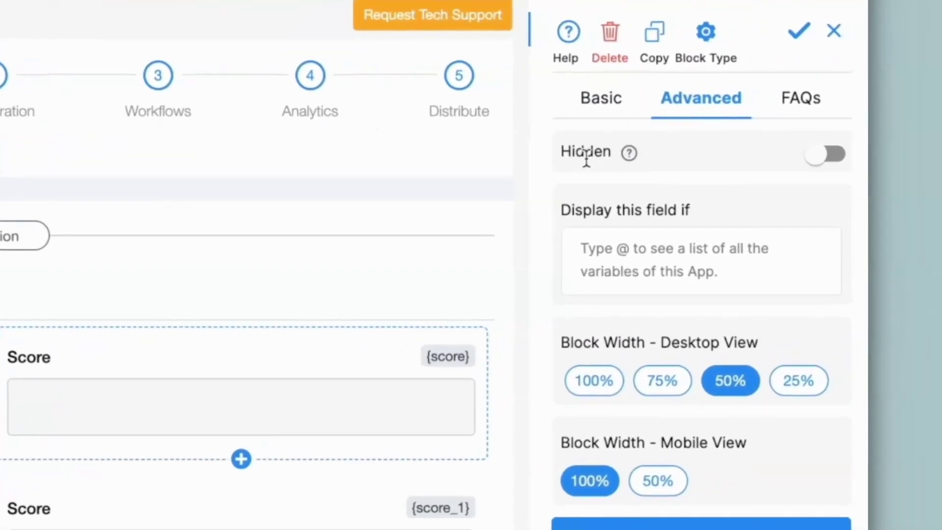
{"action": "left_click", "coordinate": [825, 155]}
{"action": "left_click", "coordinate": [700, 417]}
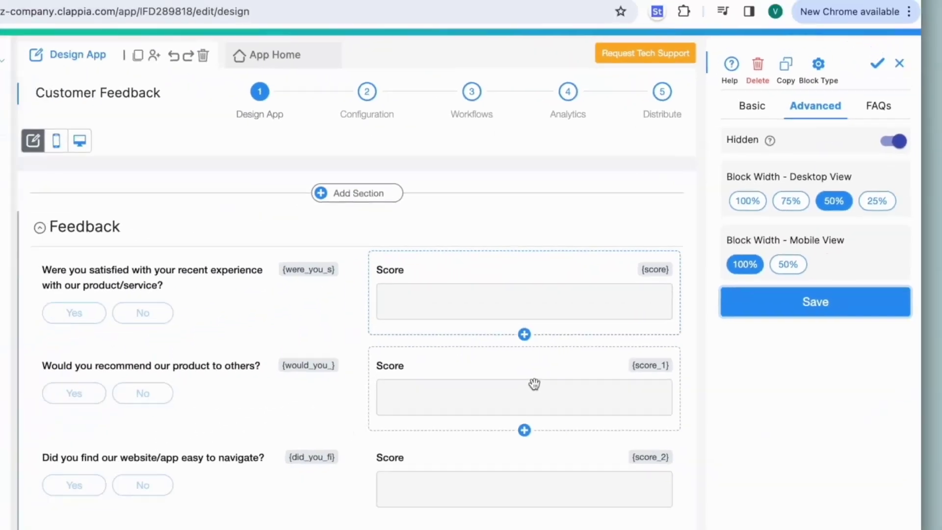
Step: Set the Score field beside the product recommendation question to hidden and save it
{"action": "left_click", "coordinate": [578, 347]}
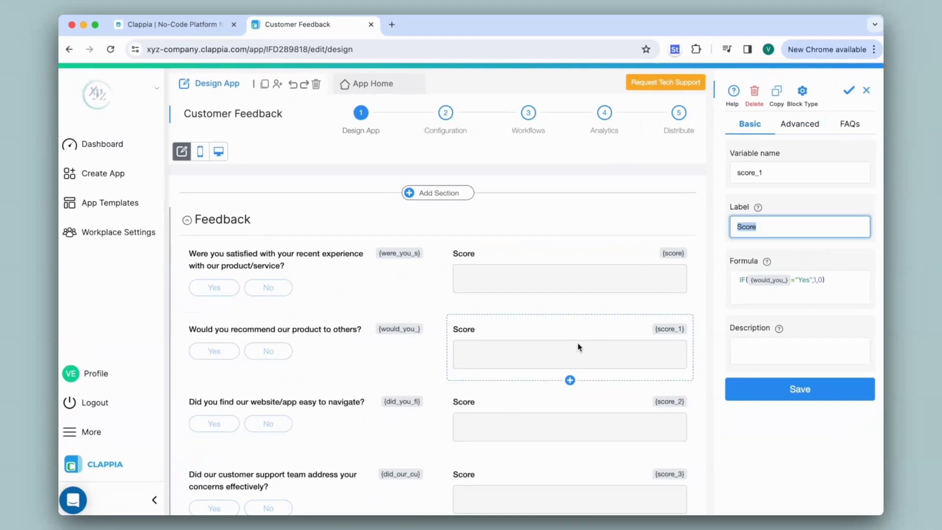
{"action": "left_click", "coordinate": [799, 124]}
{"action": "left_click", "coordinate": [863, 150]}
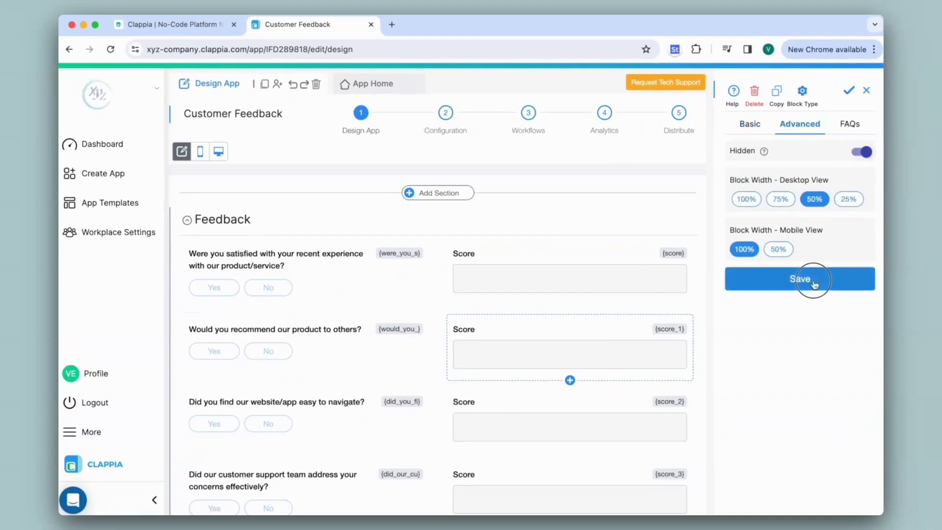
{"action": "left_click", "coordinate": [800, 279]}
Step: Set the Score field beside the product quality question to hidden and save it
{"action": "scroll", "coordinate": [554, 293], "scroll_direction": "down", "scroll_amount": 2}
{"action": "left_click", "coordinate": [577, 310]}
{"action": "left_click", "coordinate": [862, 152]}
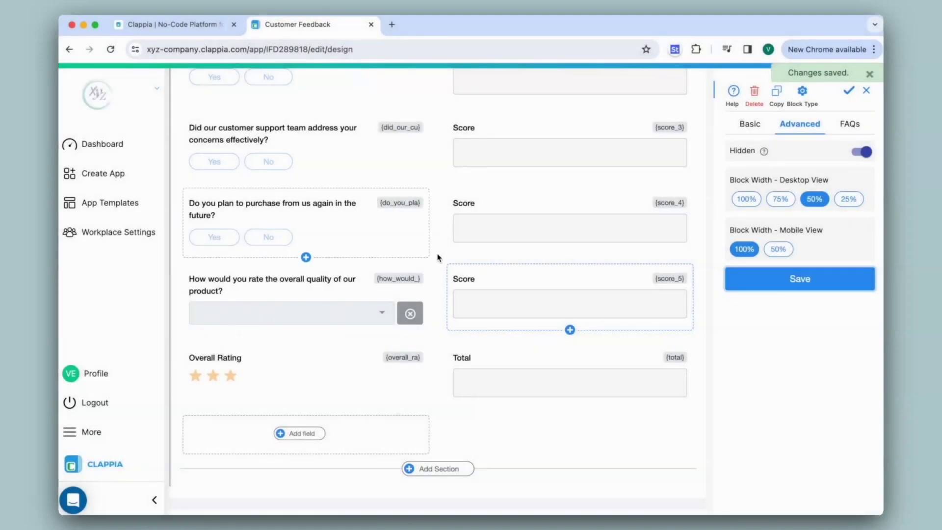
{"action": "scroll", "coordinate": [439, 257], "scroll_direction": "up", "scroll_amount": 10}
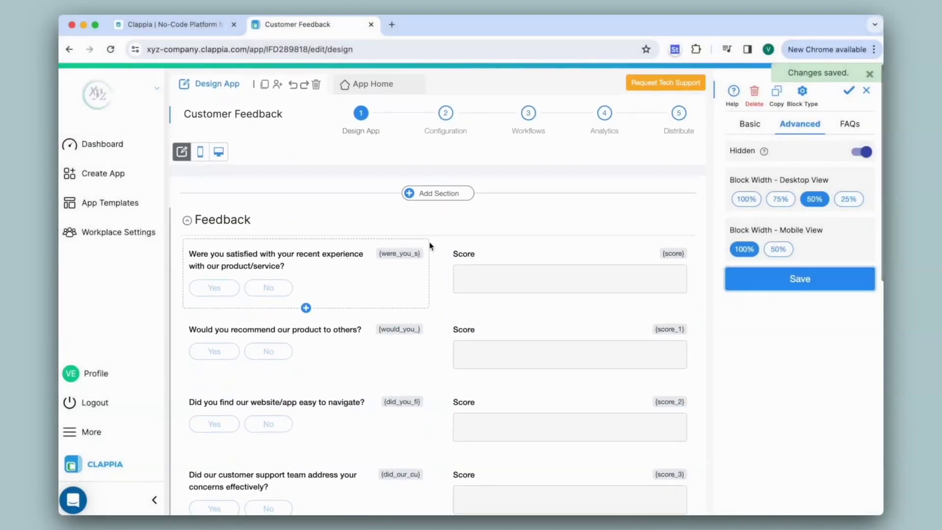
Step: Open the app form and answer Yes to the satisfaction, website navigation and future purchase questions to test the Total
{"action": "left_click", "coordinate": [395, 97]}
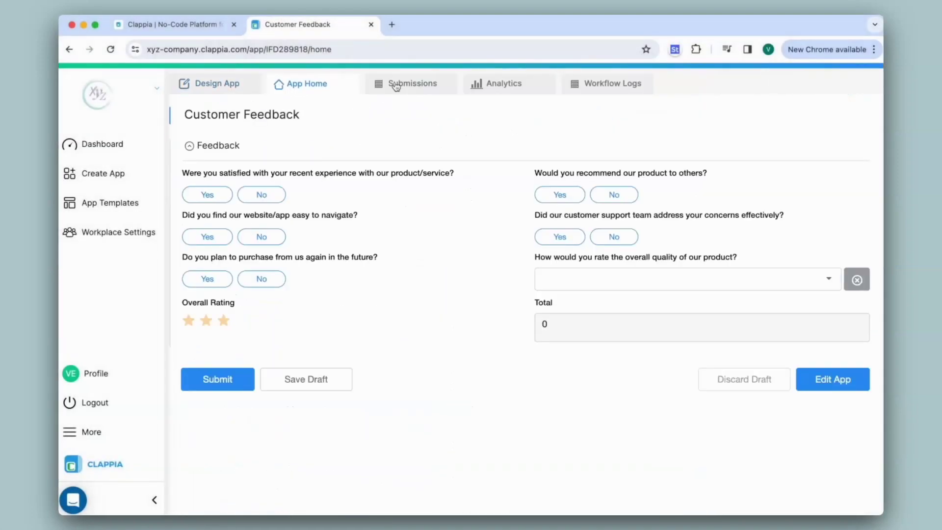
{"action": "left_click", "coordinate": [211, 195]}
{"action": "left_click", "coordinate": [212, 237]}
{"action": "left_click", "coordinate": [213, 282]}
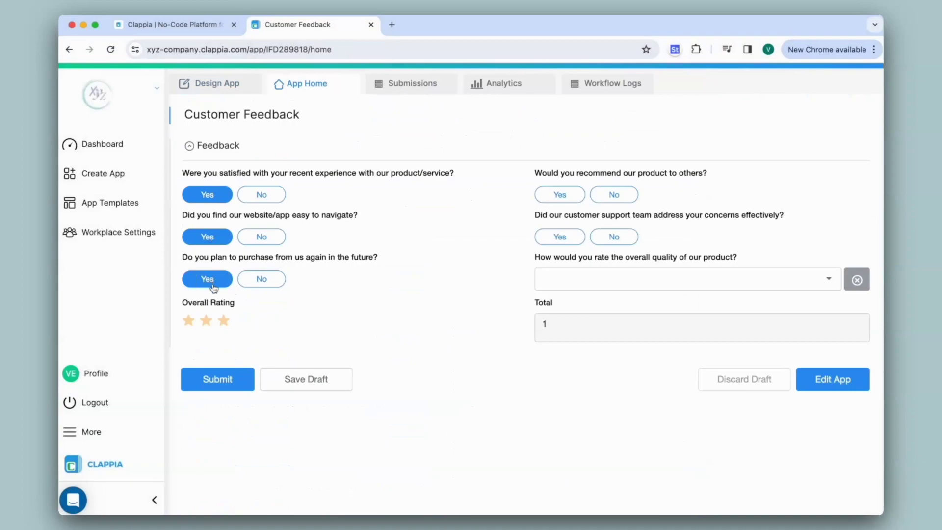
Step: Answer No to the recommendation and customer support questions, choose Good for product quality and give two stars
{"action": "left_click", "coordinate": [613, 195]}
{"action": "left_click", "coordinate": [614, 237]}
{"action": "left_click", "coordinate": [598, 278]}
{"action": "left_click", "coordinate": [563, 342]}
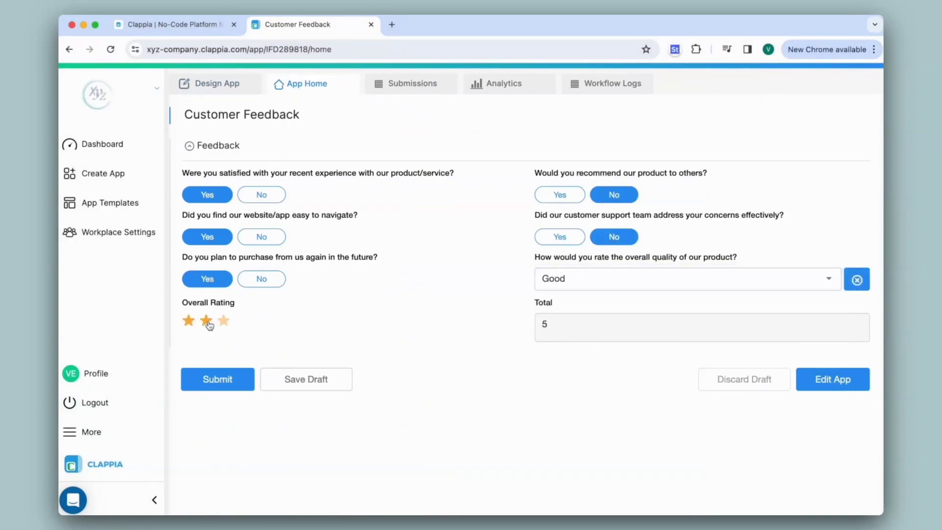
{"action": "left_click", "coordinate": [207, 322]}
Step: Change the recommendation and customer support answers to Yes, product quality to Excellent and Overall Rating to three stars
{"action": "left_click", "coordinate": [560, 195]}
{"action": "left_click", "coordinate": [560, 237]}
{"action": "left_click", "coordinate": [565, 278]}
{"action": "left_click", "coordinate": [560, 255]}
{"action": "left_click", "coordinate": [225, 322]}
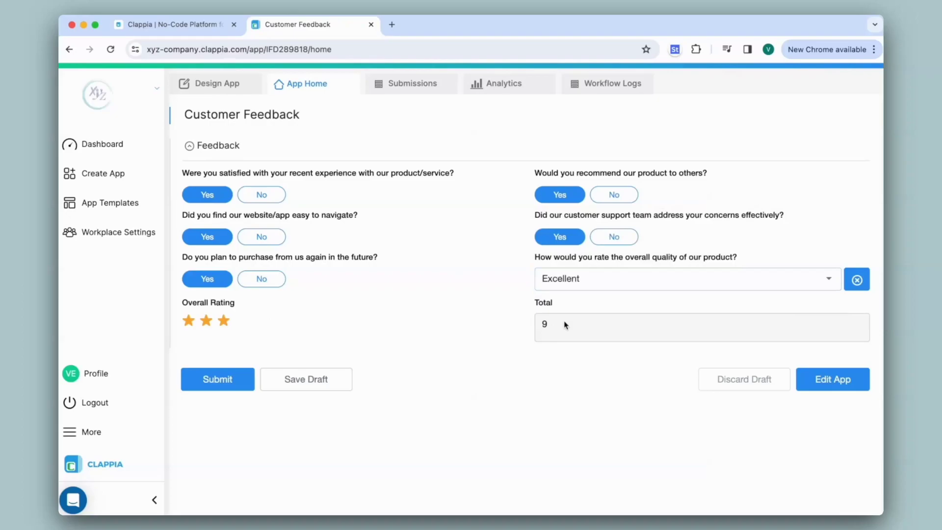
Step: In the app design, add and save a drop-down before Overall Rating: "How likely are you to continue using our product in the future?", options Very Likely and Not Likely
{"action": "left_click", "coordinate": [231, 92]}
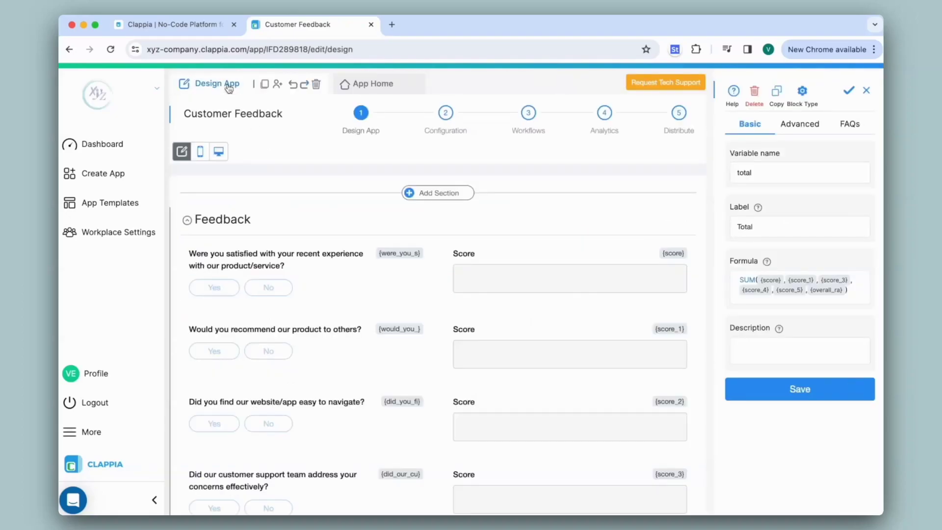
{"action": "scroll", "coordinate": [380, 288], "scroll_direction": "down", "scroll_amount": 6}
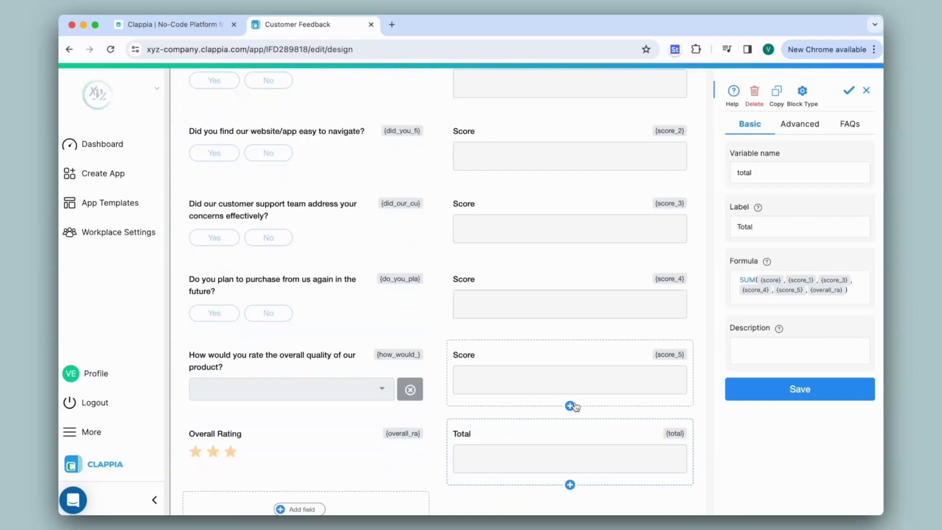
{"action": "left_click", "coordinate": [570, 406]}
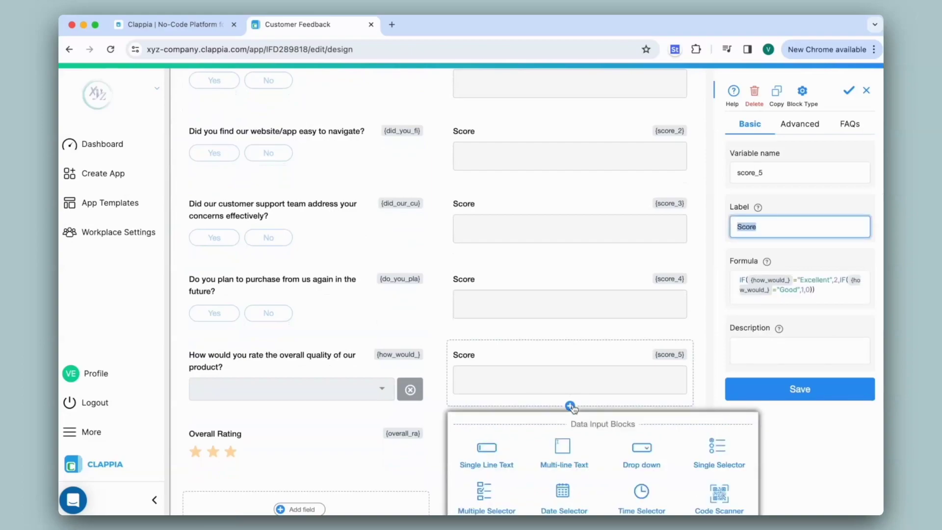
{"action": "left_click", "coordinate": [644, 451]}
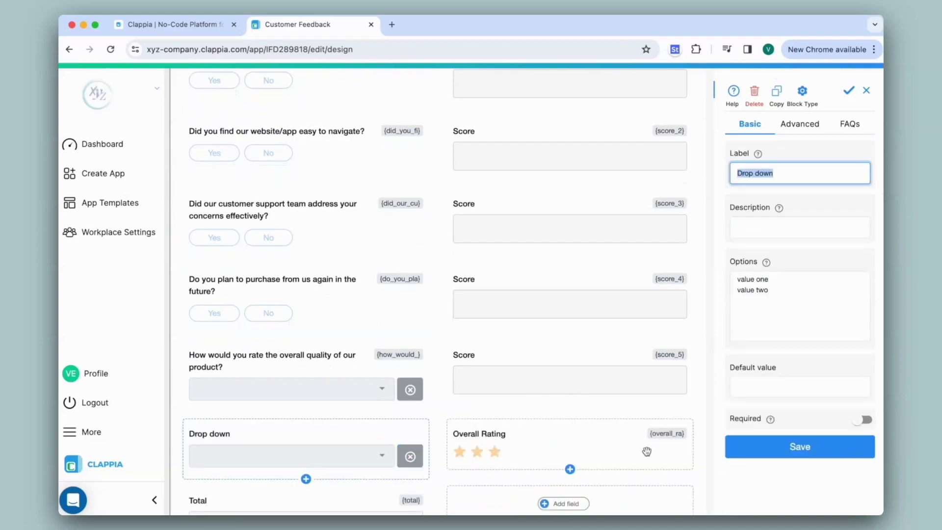
{"action": "type", "text": "How likely are you to continue using ou"}
{"action": "left_click", "coordinate": [785, 299]}
{"action": "type", "text": "Very Likely Not Likely"}
{"action": "left_click", "coordinate": [799, 447]}
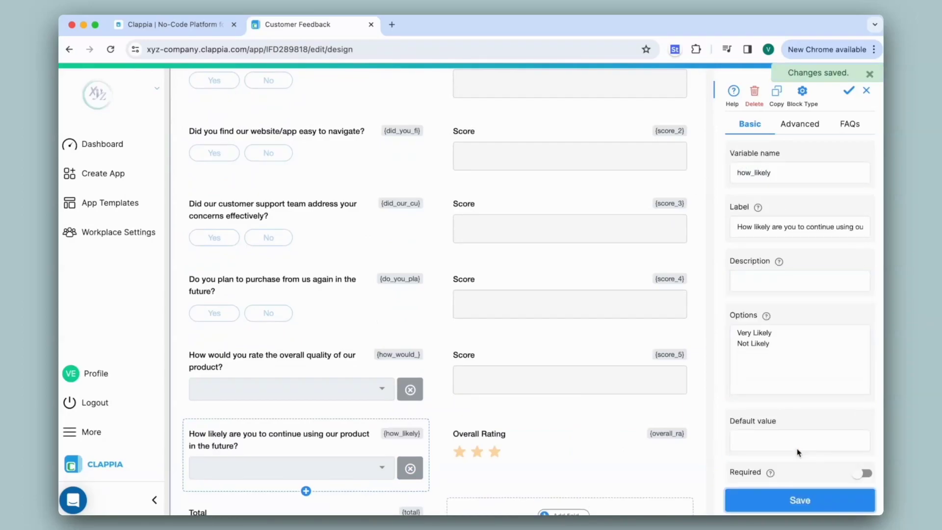
Step: Add a Calculations & Logic block beside the continued use question and label it Score
{"action": "scroll", "coordinate": [304, 393], "scroll_direction": "down", "scroll_amount": 3}
{"action": "left_click", "coordinate": [306, 381]}
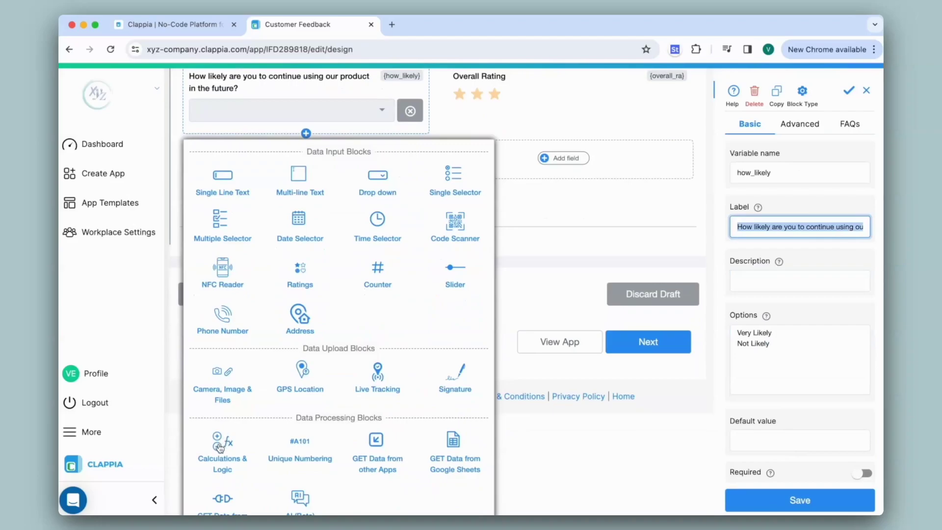
{"action": "left_click", "coordinate": [220, 446]}
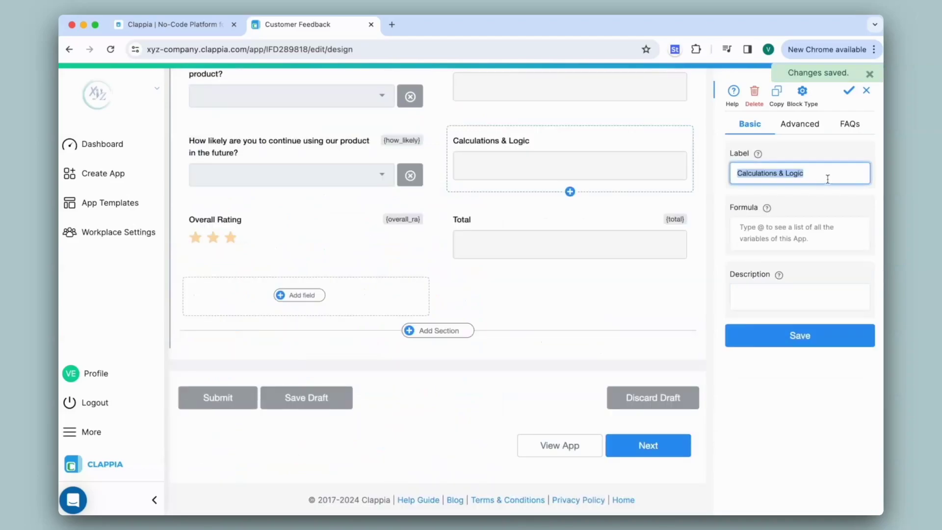
{"action": "type", "text": "Score"}
Step: Set the new Score block's formula to IF({how_likely}="Very Likely",1,0) and save it
{"action": "left_click", "coordinate": [742, 226]}
{"action": "type", "text": "if"}
{"action": "left_click", "coordinate": [811, 245]}
{"action": "type", "text": "@"}
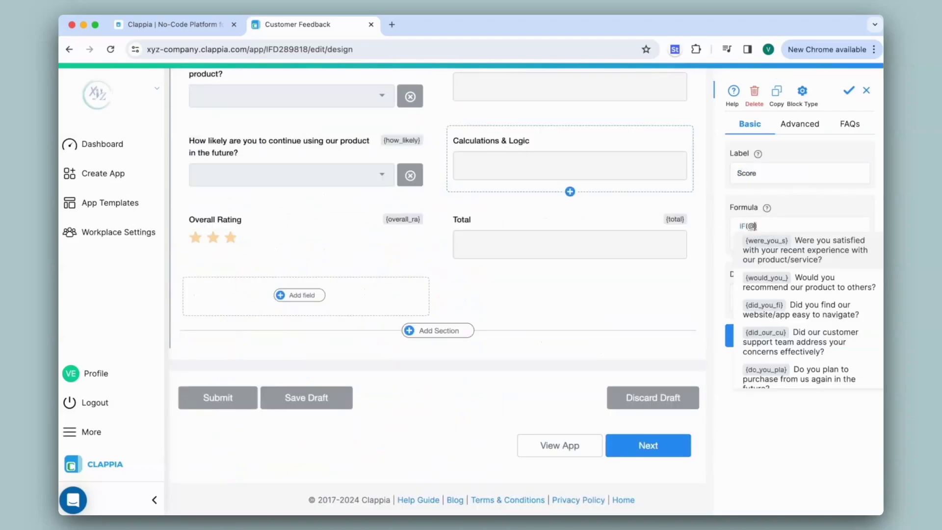
{"action": "type", "text": "how"}
{"action": "left_click", "coordinate": [810, 278]}
{"action": "type", "text": "=\"Very Likely\",1,0"}
{"action": "left_click", "coordinate": [803, 338]}
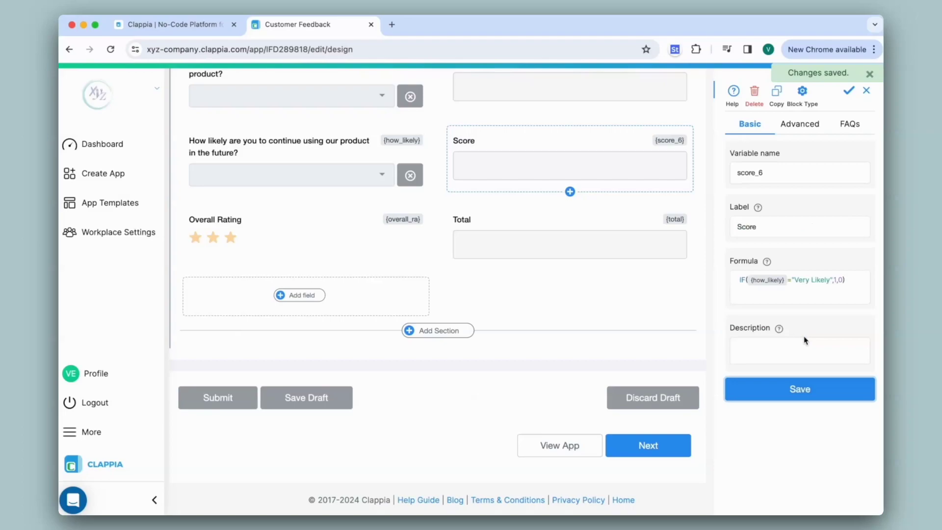
Step: Add {score_6} to the Total field's SUM formula, divide the sum by 2 and save it
{"action": "left_click", "coordinate": [574, 244]}
{"action": "left_click", "coordinate": [844, 291]}
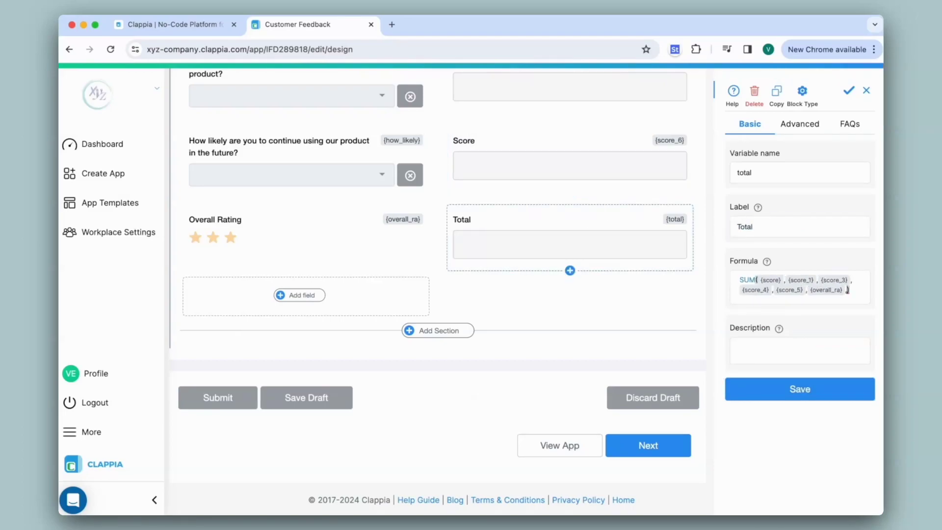
{"action": "type", "text": ",@score"}
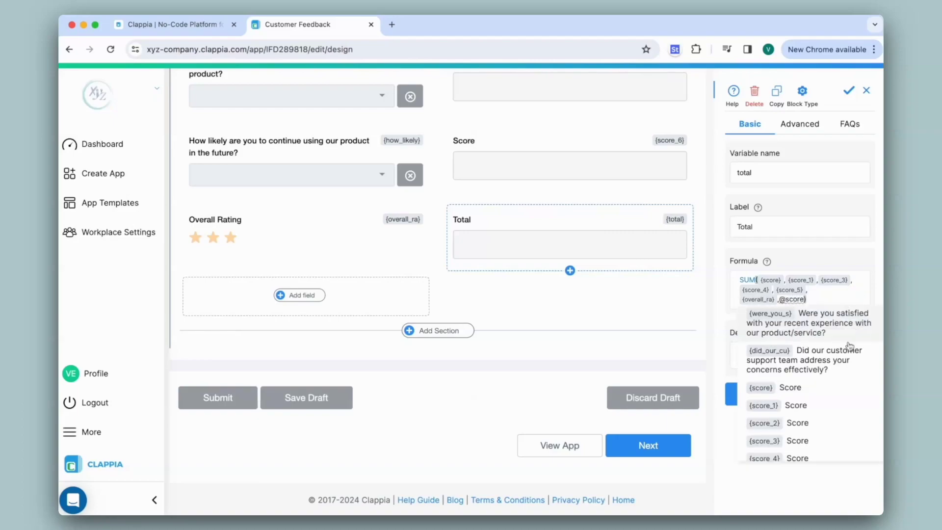
{"action": "left_click", "coordinate": [789, 452]}
{"action": "type", "text": "/2"}
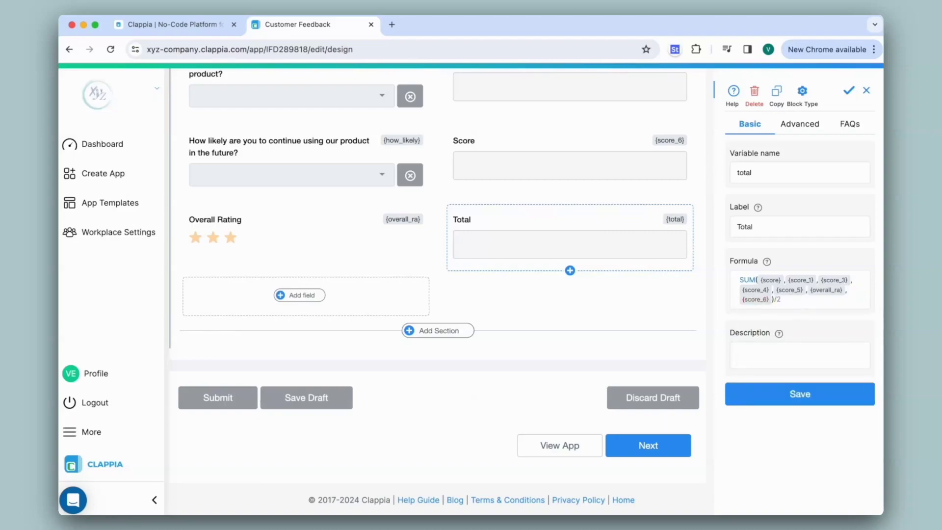
{"action": "left_click", "coordinate": [799, 393]}
Step: Check the app form, return to the design, set the Score field beside the continued use question to hidden and save it
{"action": "scroll", "coordinate": [434, 201], "scroll_direction": "up", "scroll_amount": 8}
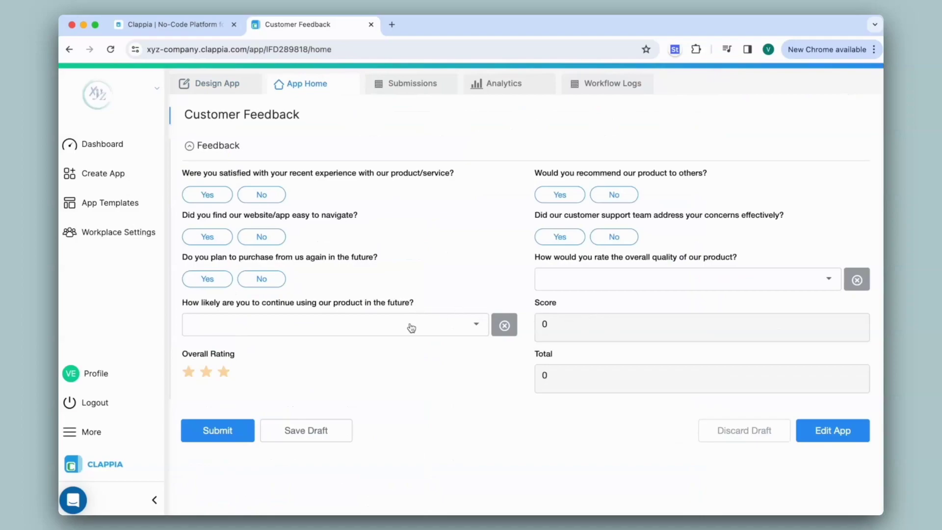
{"action": "left_click", "coordinate": [221, 88]}
{"action": "scroll", "coordinate": [460, 348], "scroll_direction": "down", "scroll_amount": 5}
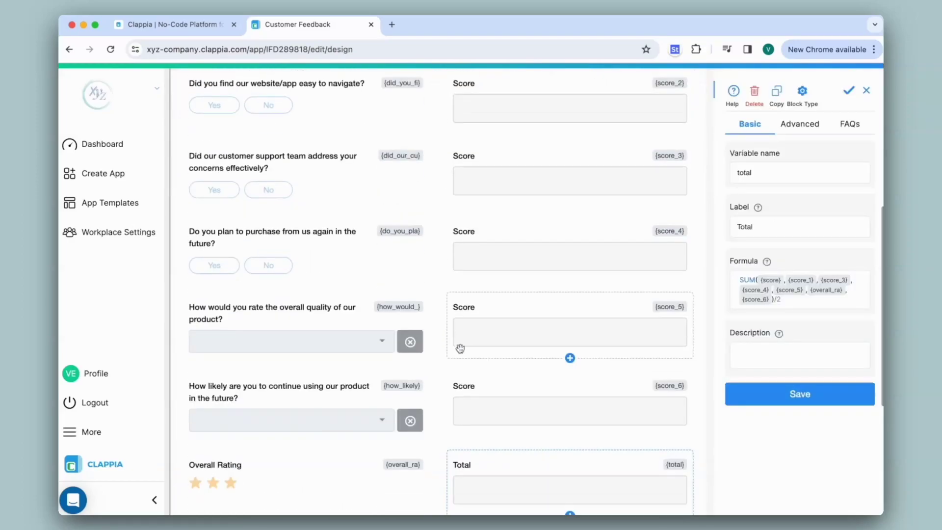
{"action": "left_click", "coordinate": [525, 411]}
{"action": "left_click", "coordinate": [800, 123]}
{"action": "left_click", "coordinate": [862, 152]}
{"action": "left_click", "coordinate": [819, 291]}
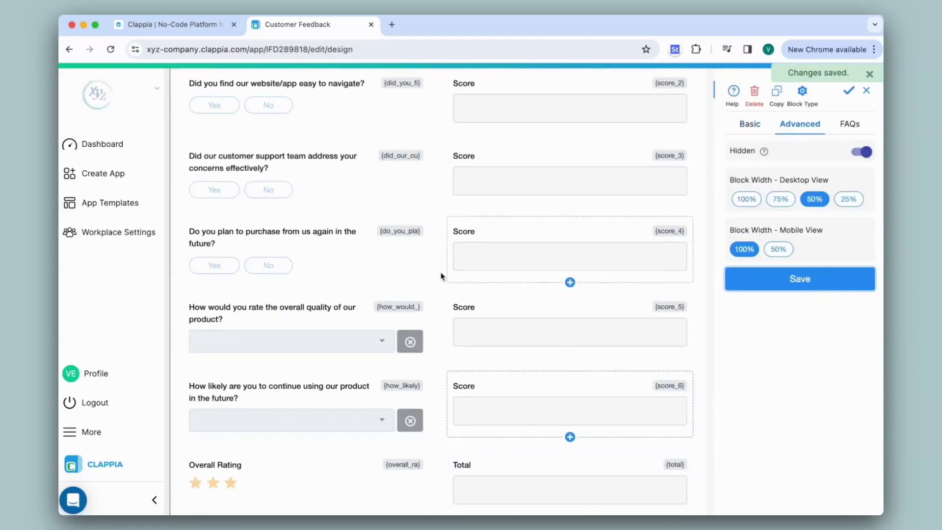
Step: Open the app form and answer Yes to all five Yes/No questions to test the halved Total
{"action": "scroll", "coordinate": [439, 273], "scroll_direction": "up", "scroll_amount": 10}
{"action": "left_click", "coordinate": [379, 85]}
{"action": "left_click", "coordinate": [210, 194]}
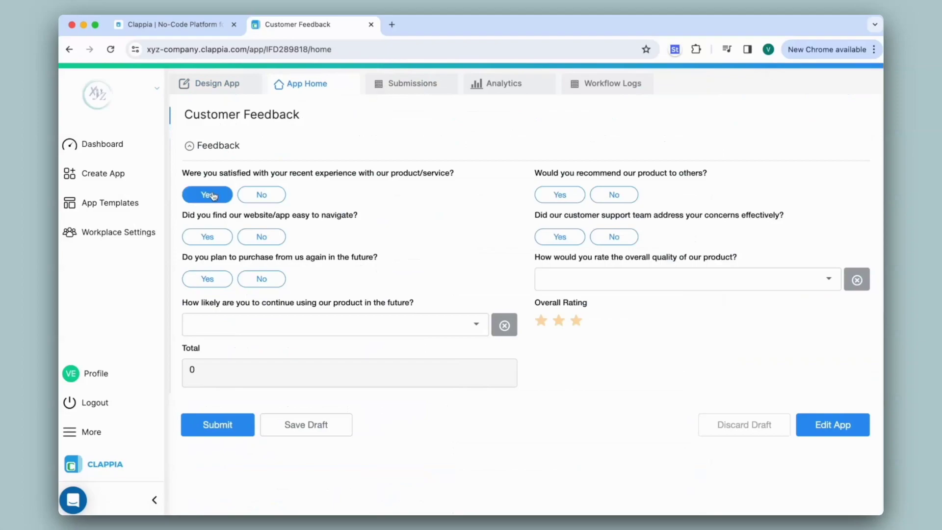
{"action": "left_click", "coordinate": [212, 237]}
{"action": "left_click", "coordinate": [213, 279]}
{"action": "left_click", "coordinate": [556, 193]}
{"action": "left_click", "coordinate": [559, 236]}
Step: Choose Excellent for product quality, Very Likely for continued use and three stars, and change the satisfaction answer to No
{"action": "left_click", "coordinate": [559, 279]}
{"action": "left_click", "coordinate": [559, 314]}
{"action": "left_click", "coordinate": [459, 331]}
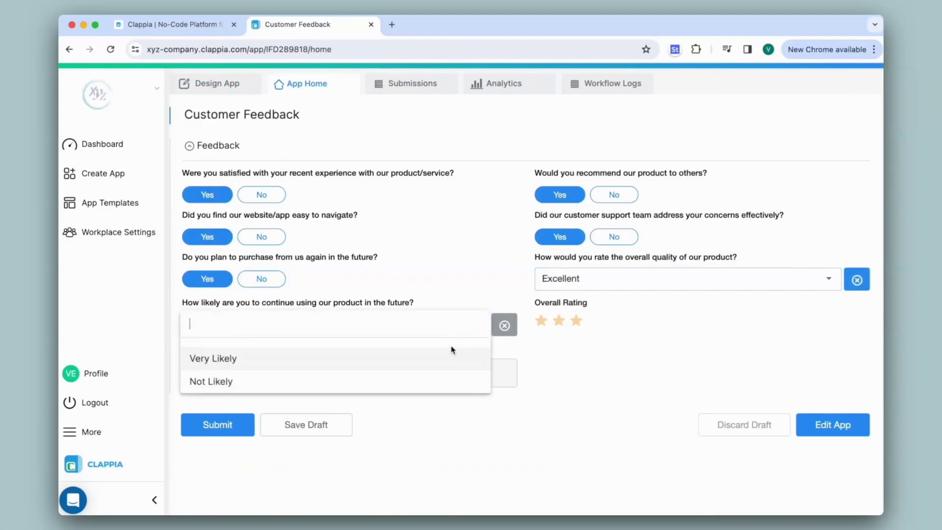
{"action": "left_click", "coordinate": [225, 359]}
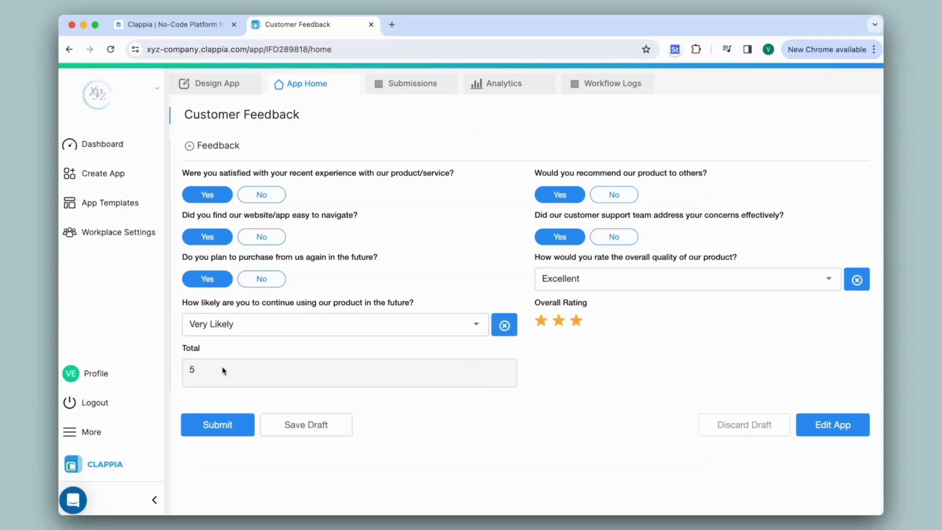
{"action": "left_click", "coordinate": [262, 195]}
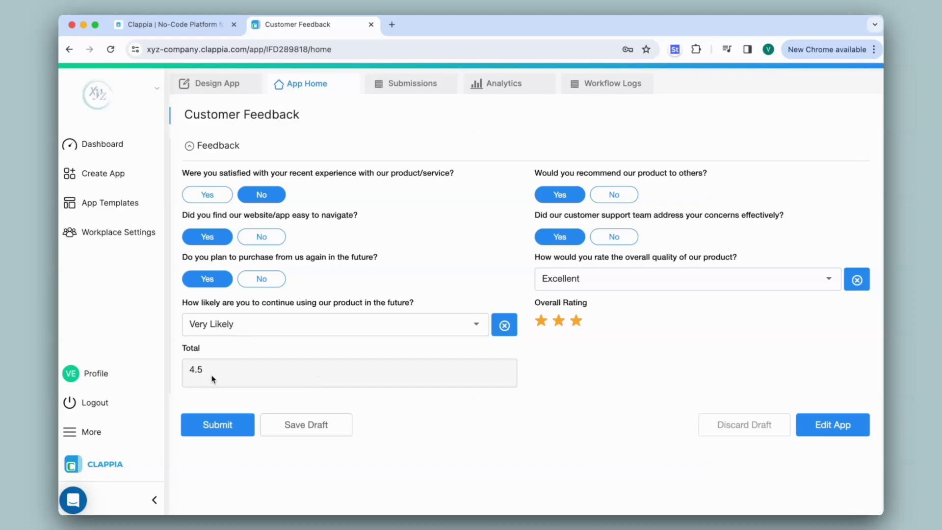
Step: Return to the app design, remove the division by 2 from the Total field's formula and save it
{"action": "left_click", "coordinate": [216, 84]}
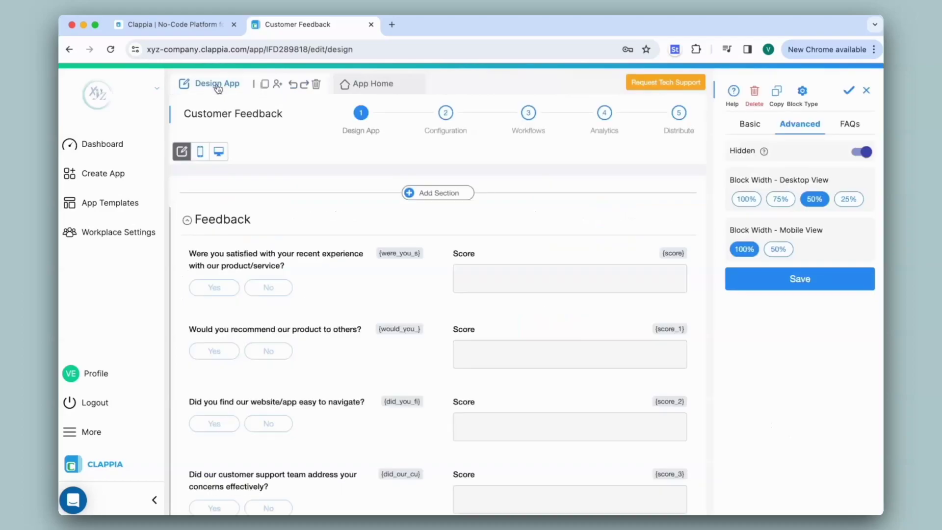
{"action": "scroll", "coordinate": [441, 289], "scroll_direction": "down", "scroll_amount": 5}
{"action": "scroll", "coordinate": [441, 289], "scroll_direction": "down", "scroll_amount": 10}
{"action": "left_click", "coordinate": [567, 241]}
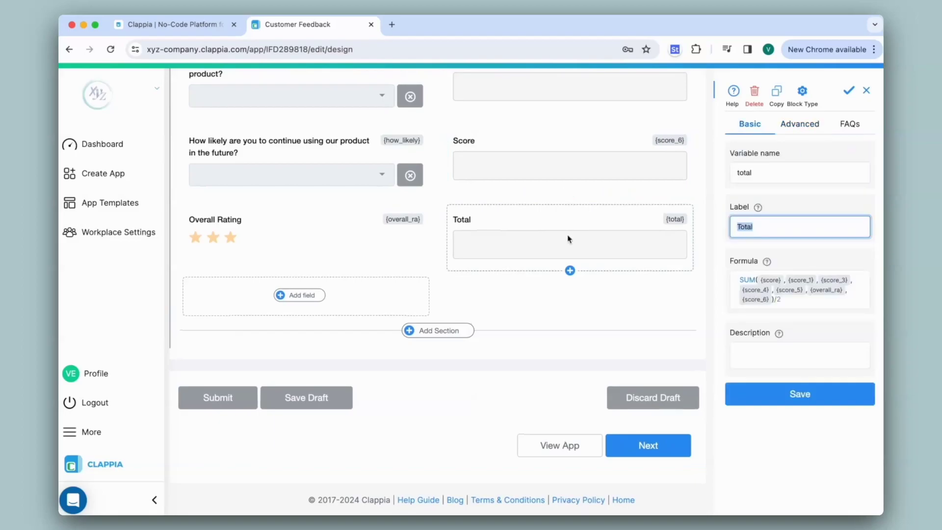
{"action": "left_click", "coordinate": [802, 301]}
{"action": "key", "text": "BackSpace"}
{"action": "key", "text": "BackSpace"}
{"action": "left_click", "coordinate": [796, 394]}
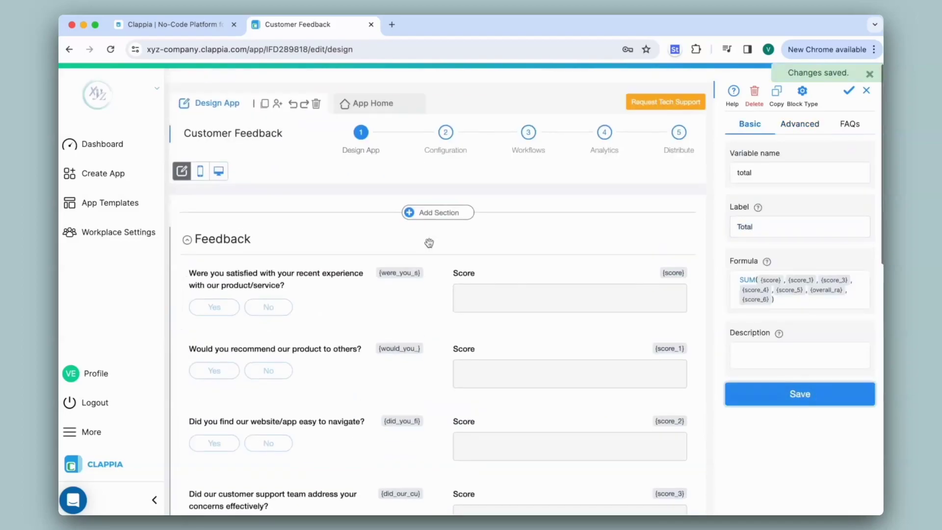
Step: Open the app form, answer Yes to the satisfaction, navigation and future purchase questions, and choose Very Likely for continued use
{"action": "left_click", "coordinate": [371, 84]}
{"action": "left_click", "coordinate": [207, 194]}
{"action": "left_click", "coordinate": [207, 237]}
{"action": "left_click", "coordinate": [207, 279]}
{"action": "left_click", "coordinate": [214, 323]}
{"action": "left_click", "coordinate": [205, 357]}
Step: Choose Excellent for product quality, give three stars, and answer Yes to the recommendation and customer support questions
{"action": "left_click", "coordinate": [563, 280]}
{"action": "left_click", "coordinate": [552, 312]}
{"action": "left_click", "coordinate": [560, 195]}
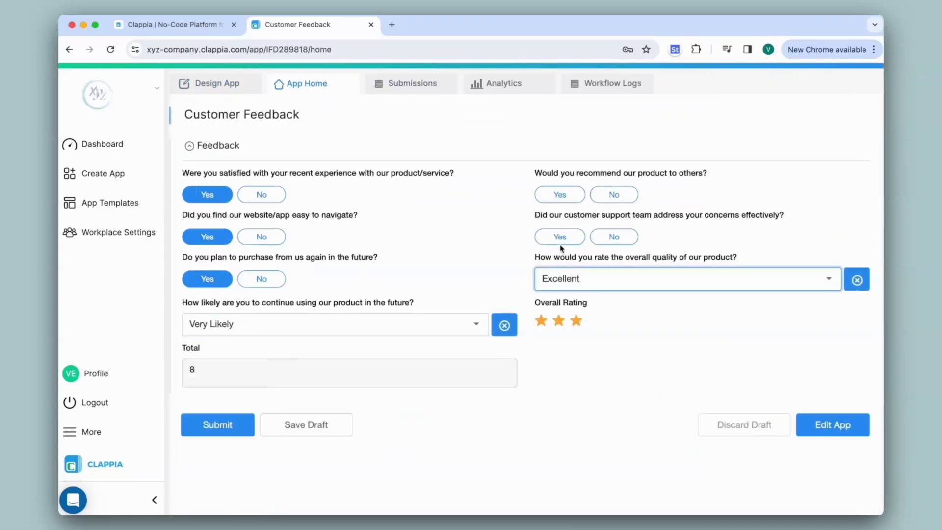
{"action": "left_click", "coordinate": [559, 236]}
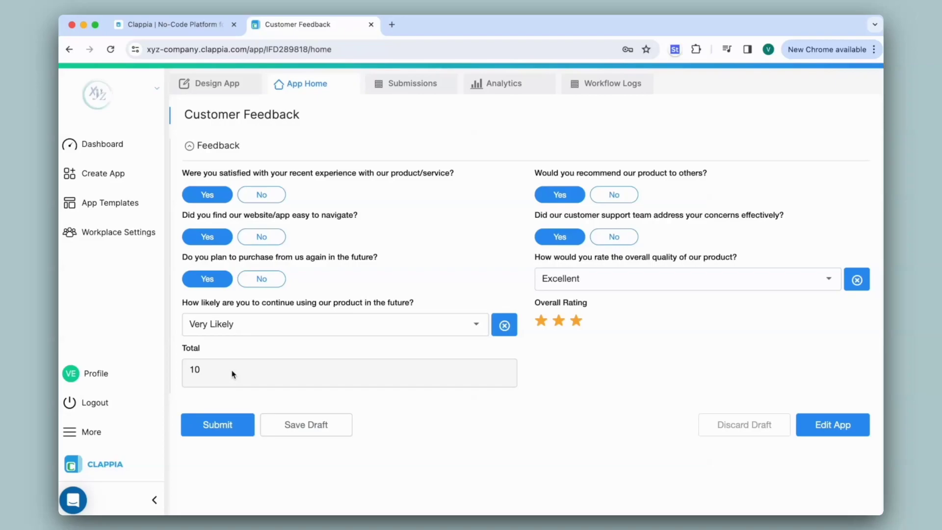
Step: Return to the app design, add a section below Feedback named "Additional Feedback" and save it
{"action": "left_click", "coordinate": [218, 84]}
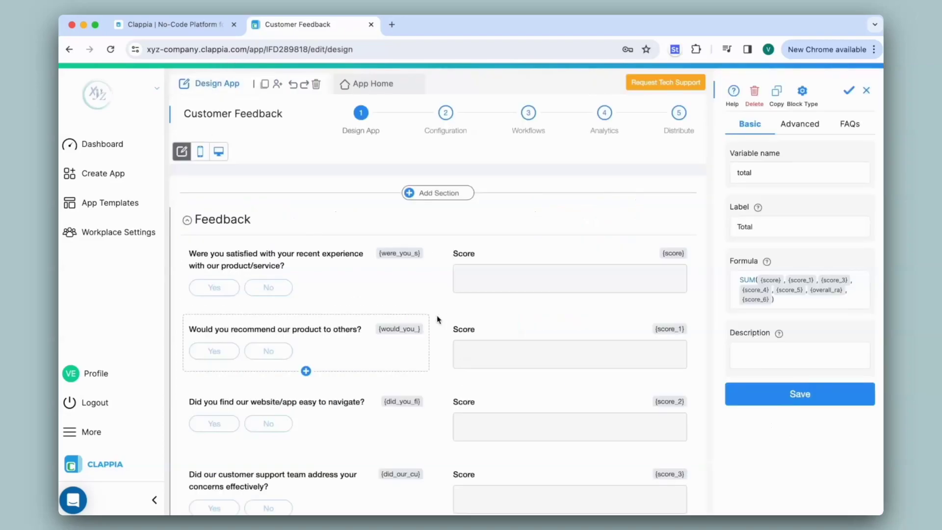
{"action": "scroll", "coordinate": [442, 319], "scroll_direction": "down", "scroll_amount": 4}
{"action": "scroll", "coordinate": [446, 322], "scroll_direction": "down", "scroll_amount": 7}
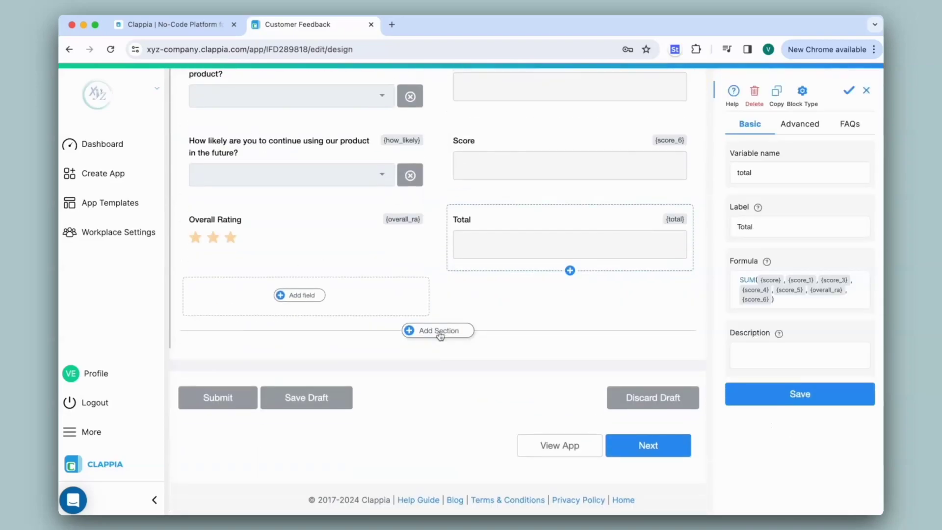
{"action": "left_click", "coordinate": [439, 331]}
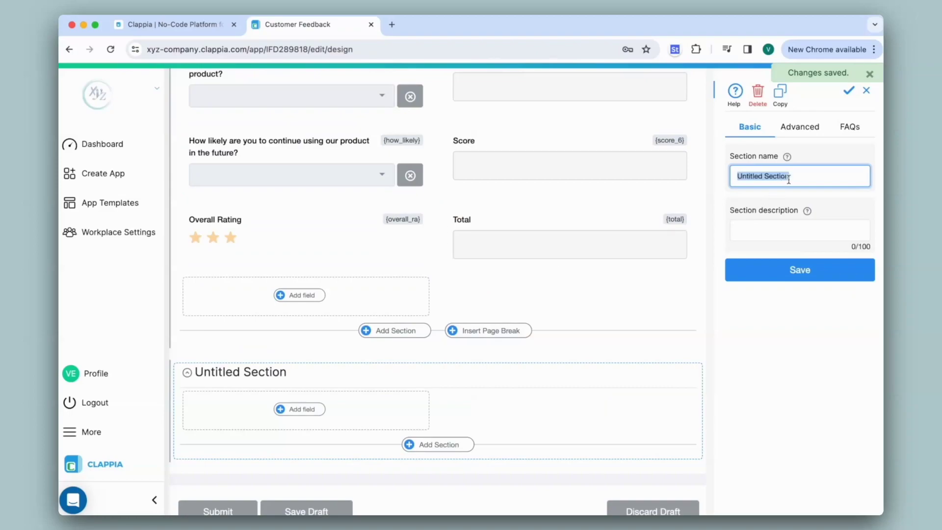
{"action": "type", "text": "Additional Feedback"}
{"action": "left_click", "coordinate": [806, 273]}
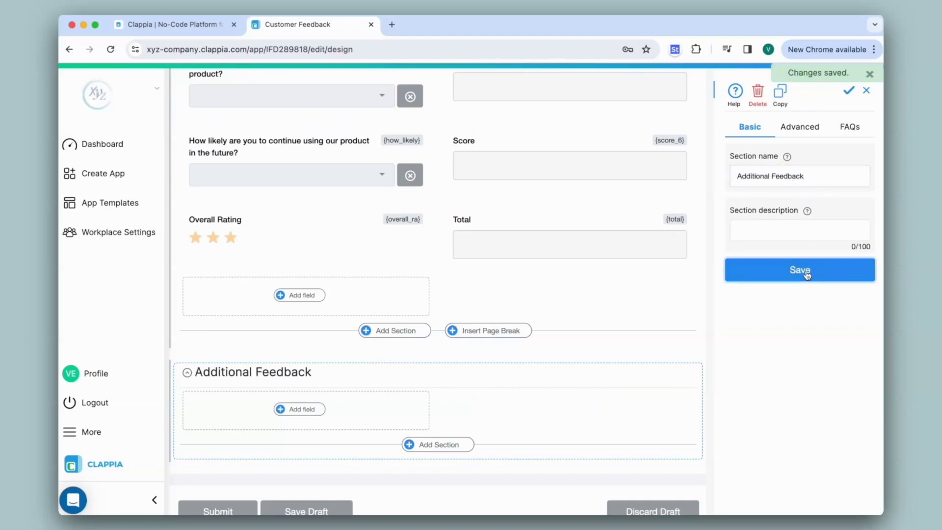
Step: Add a Multi-line Text field labelled "What would you like us to improve?" to the Additional Feedback section and save it
{"action": "left_click", "coordinate": [300, 410]}
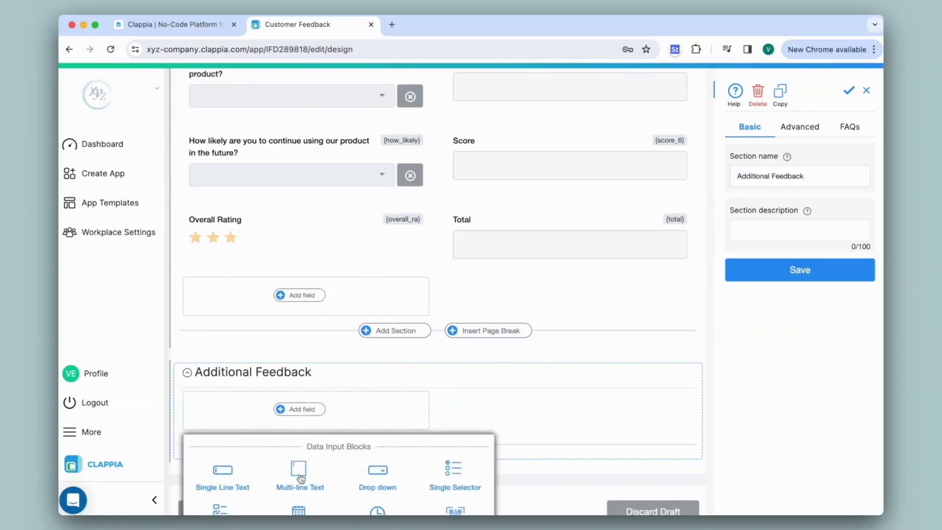
{"action": "left_click", "coordinate": [299, 474]}
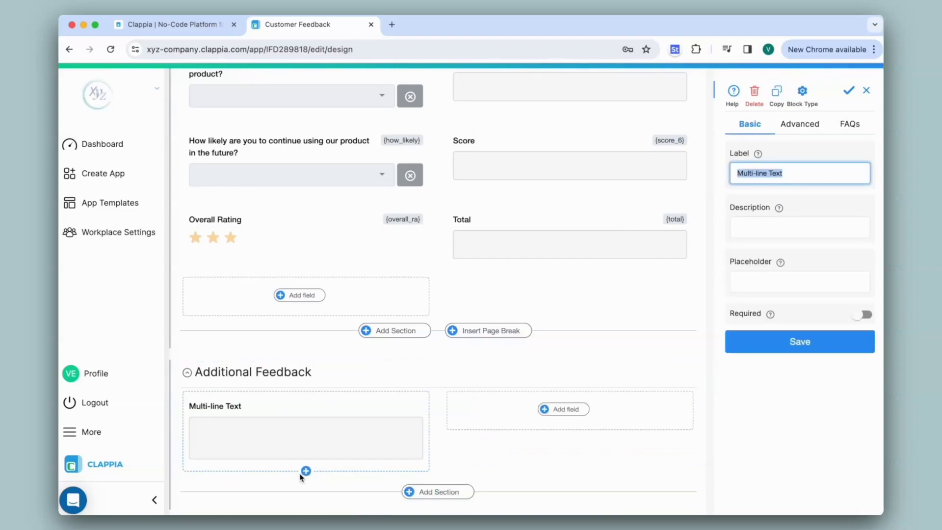
{"action": "type", "text": "What would you like us to improve?"}
{"action": "left_click", "coordinate": [800, 341]}
Step: Add a second Multi-line Text field labelled "Comments" to the Additional Feedback section and save it
{"action": "left_click", "coordinate": [566, 415]}
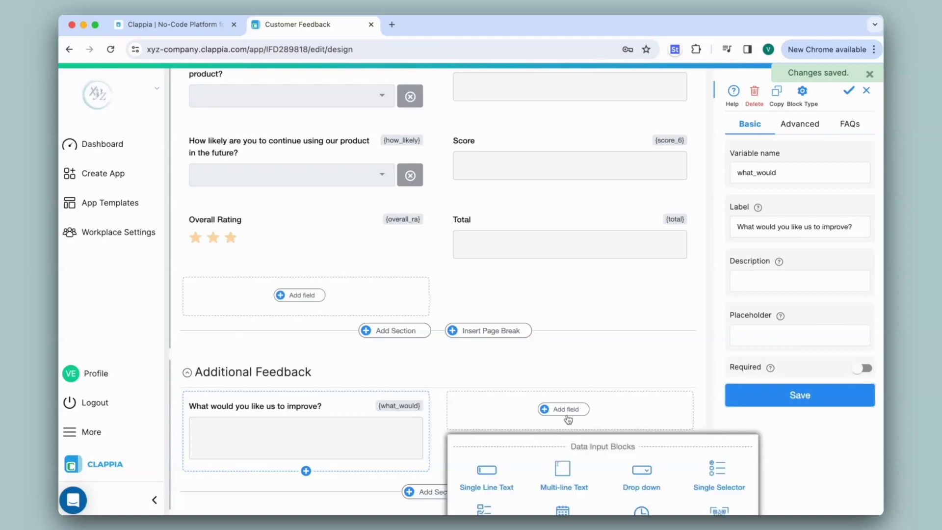
{"action": "left_click", "coordinate": [560, 470]}
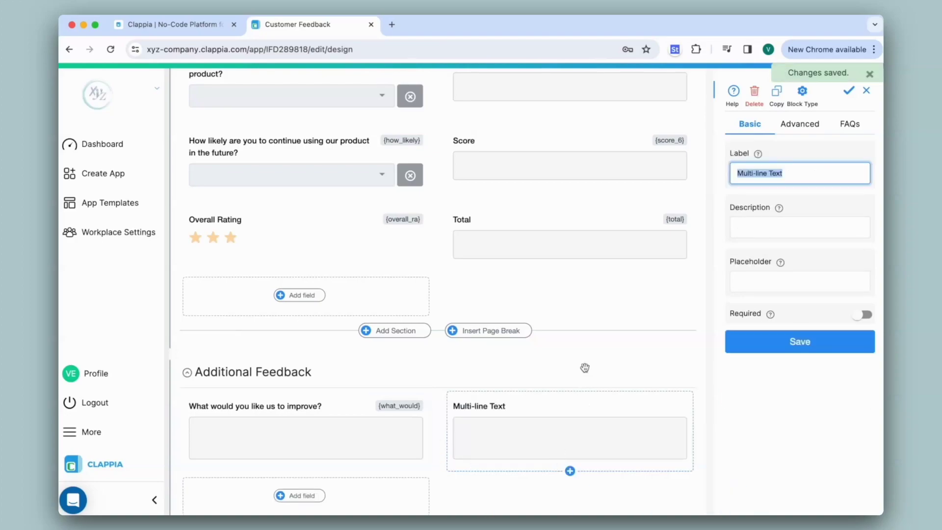
{"action": "type", "text": "Comments"}
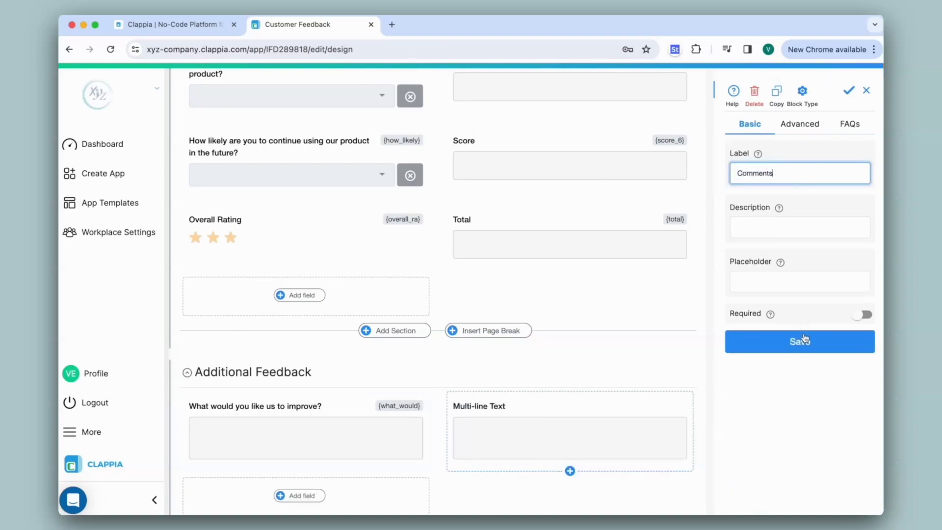
{"action": "left_click", "coordinate": [804, 335]}
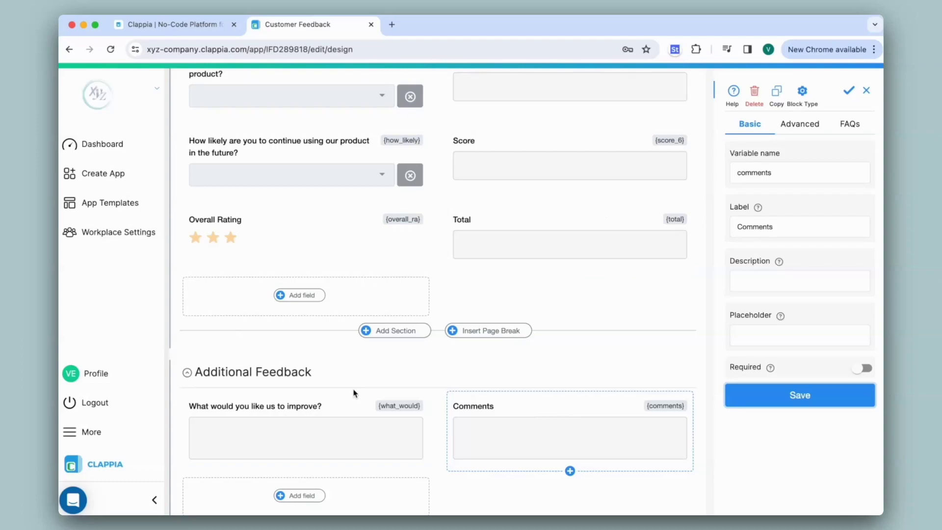
Step: Set the Additional Feedback section to display only if {total}<=6 and save the condition
{"action": "left_click", "coordinate": [334, 374]}
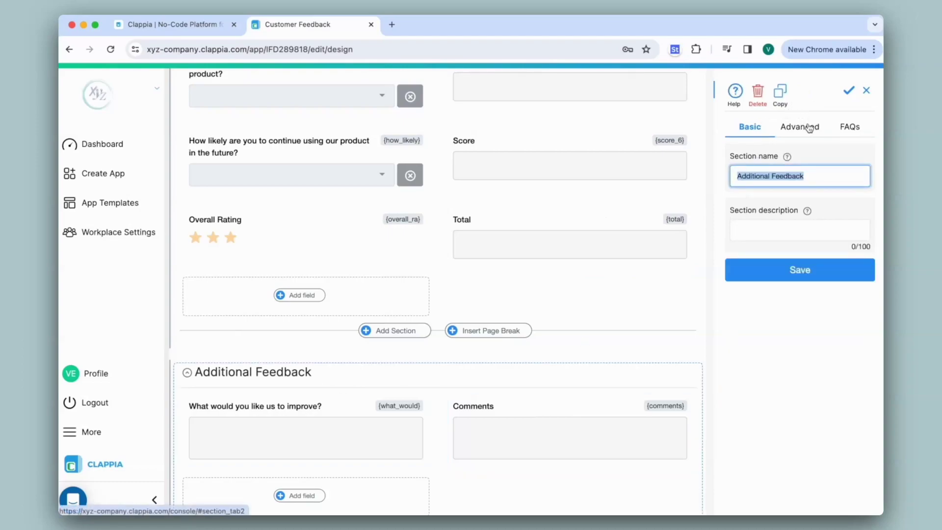
{"action": "left_click", "coordinate": [809, 128]}
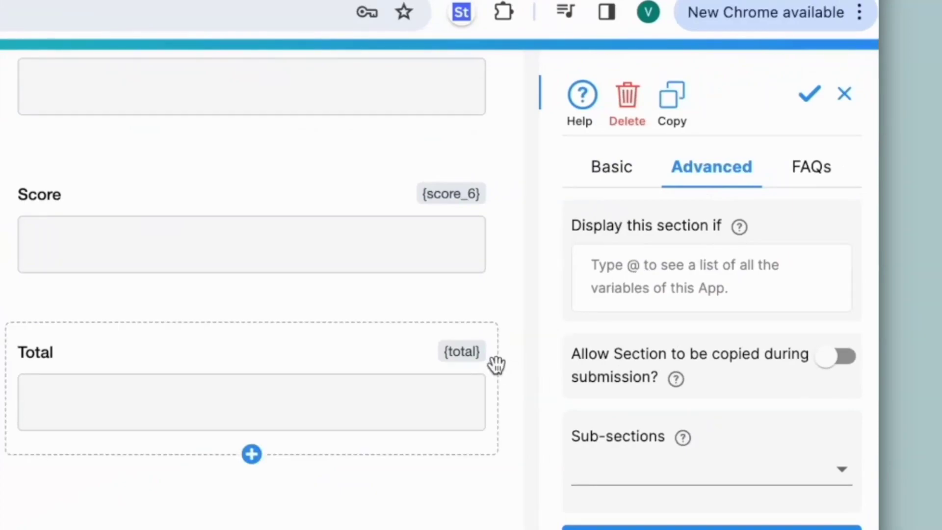
{"action": "left_click", "coordinate": [681, 258]}
{"action": "type", "text": "@tot"}
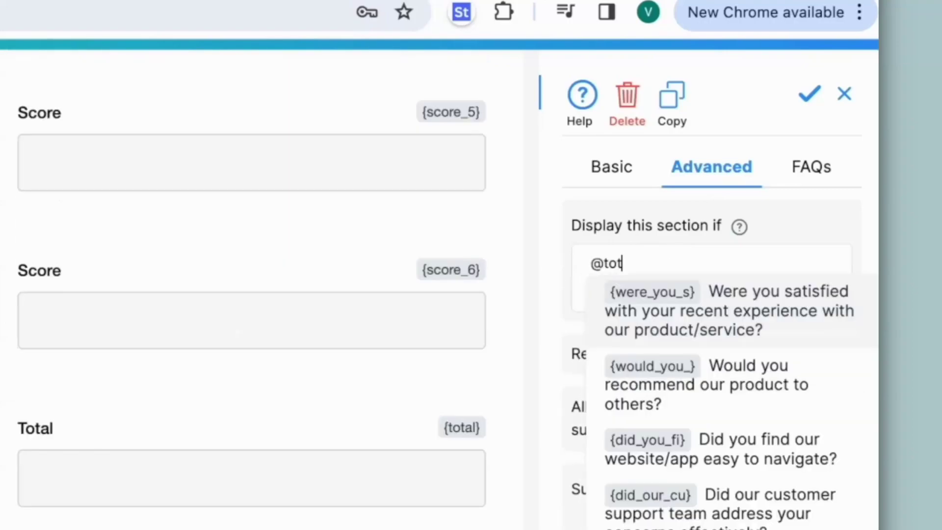
{"action": "key", "text": "Return"}
{"action": "type", "text": "<=6"}
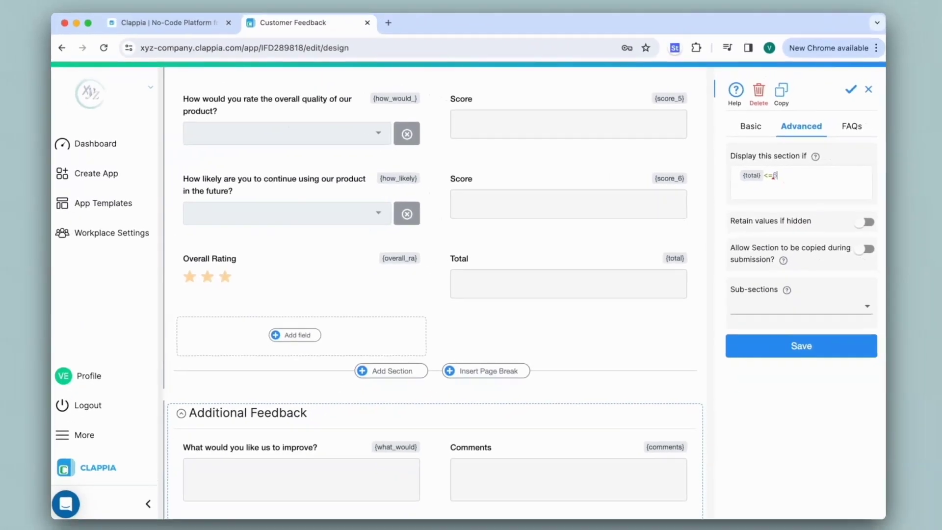
{"action": "left_click", "coordinate": [784, 345]}
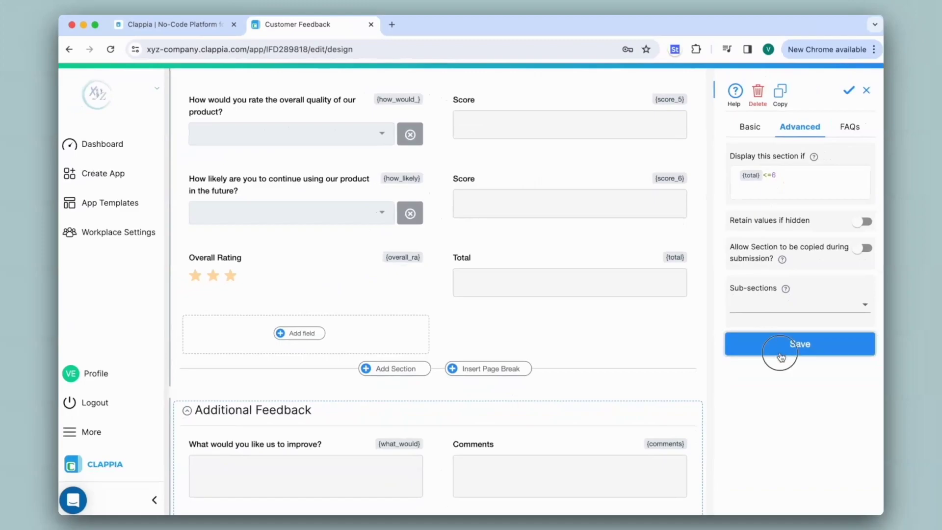
Step: Test the condition in the app form by answering Yes to all five yes/no questions and giving three stars for Overall Rating
{"action": "scroll", "coordinate": [453, 253], "scroll_direction": "up", "scroll_amount": 10}
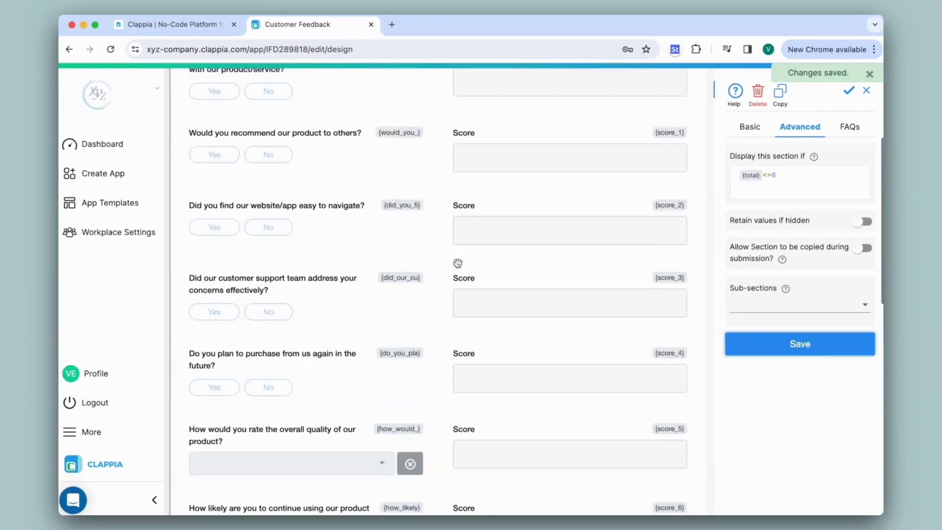
{"action": "left_click", "coordinate": [369, 87]}
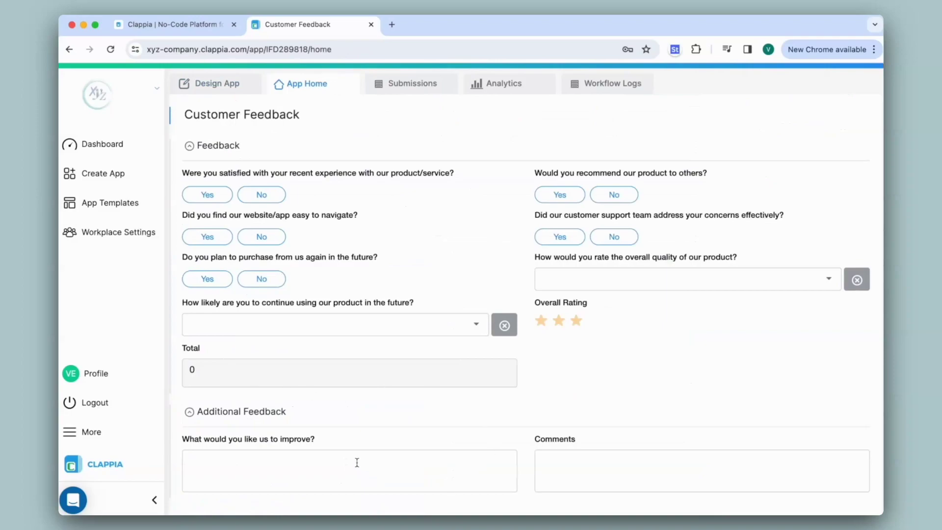
{"action": "left_click", "coordinate": [207, 196]}
{"action": "left_click", "coordinate": [208, 240]}
{"action": "left_click", "coordinate": [207, 279]}
{"action": "left_click", "coordinate": [552, 197]}
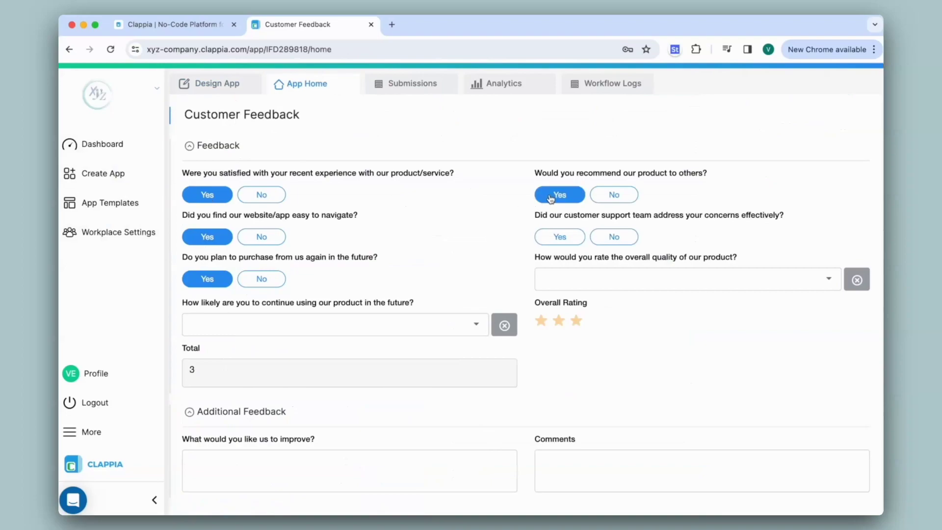
{"action": "left_click", "coordinate": [558, 239]}
{"action": "left_click", "coordinate": [576, 322]}
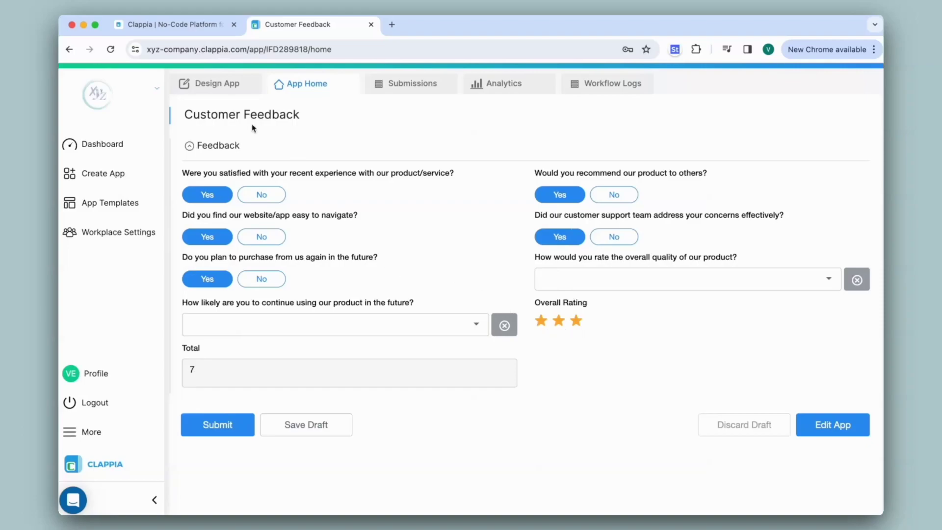
Step: Return to the app design, change the Additional Feedback section's display condition to AND({total}<=6,{total}<>0) and save it
{"action": "left_click", "coordinate": [211, 84]}
{"action": "scroll", "coordinate": [441, 248], "scroll_direction": "down", "scroll_amount": 15}
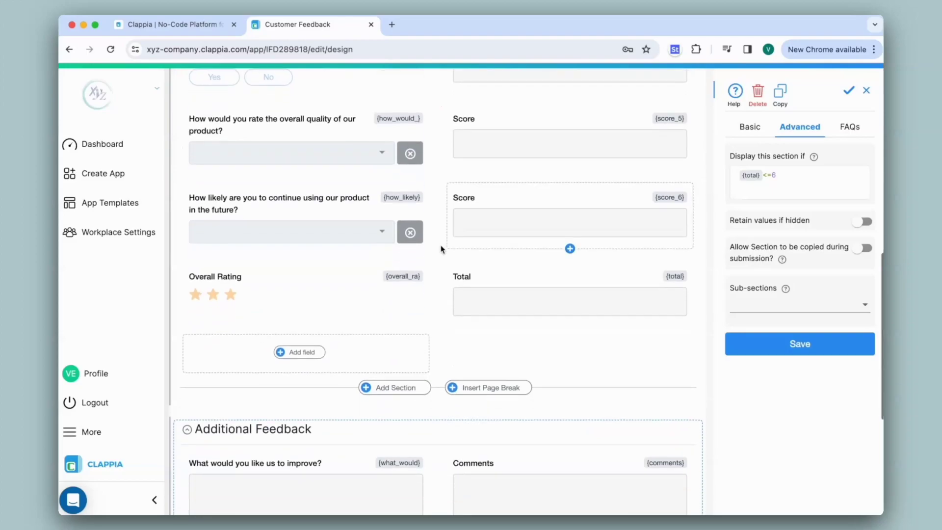
{"action": "scroll", "coordinate": [441, 249], "scroll_direction": "up", "scroll_amount": 2}
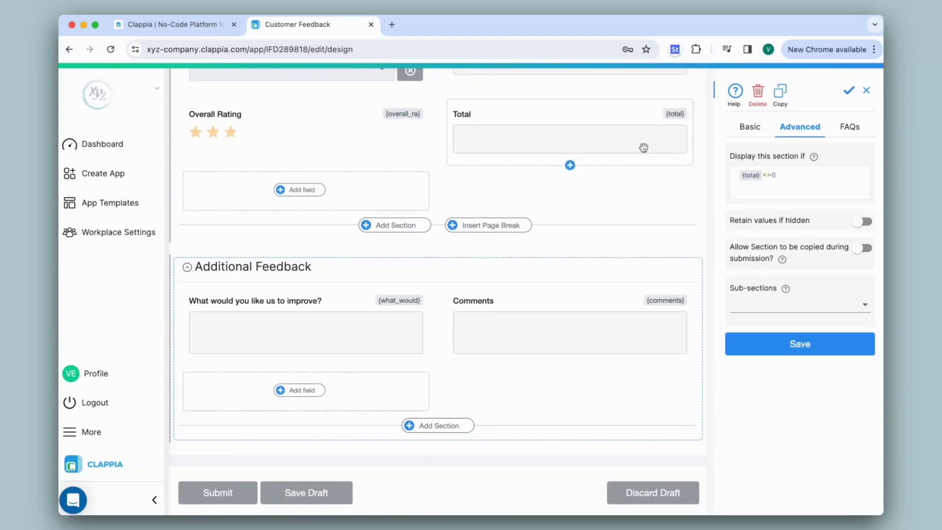
{"action": "left_click", "coordinate": [801, 177]}
{"action": "type", "text": "AND "}
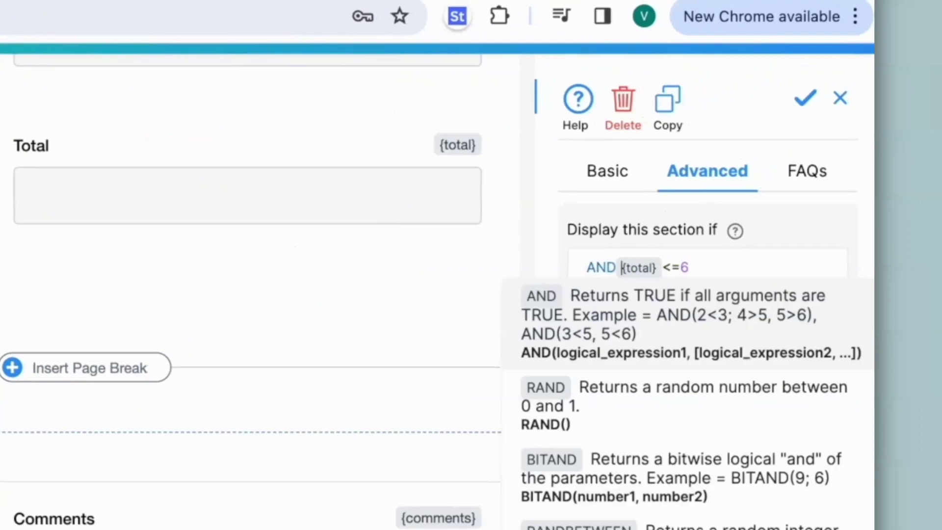
{"action": "type", "text": "("}
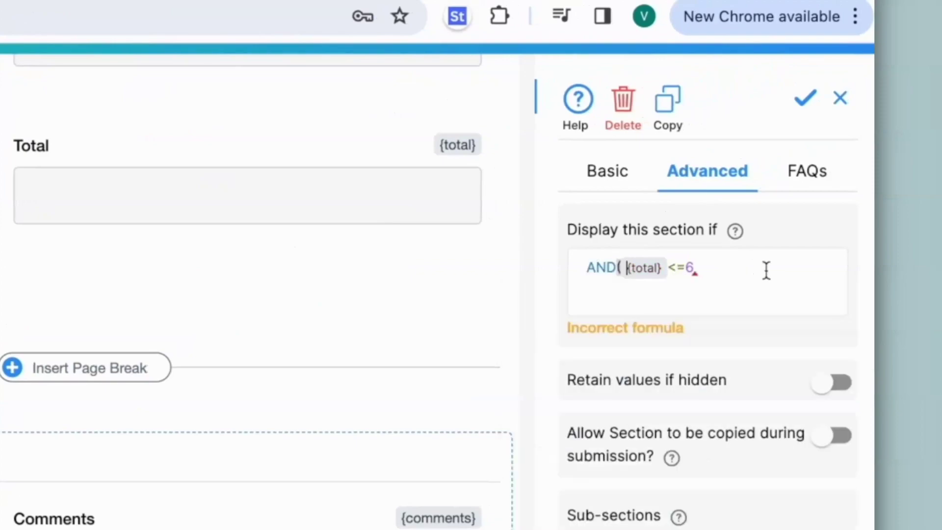
{"action": "left_click", "coordinate": [723, 270]}
{"action": "type", "text": ",@total"}
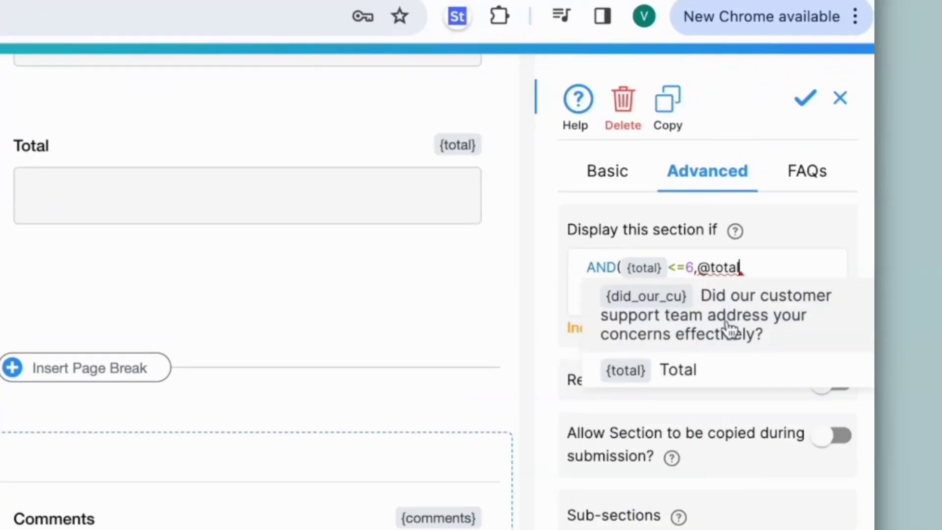
{"action": "left_click", "coordinate": [731, 371]}
{"action": "type", "text": "<>0)"}
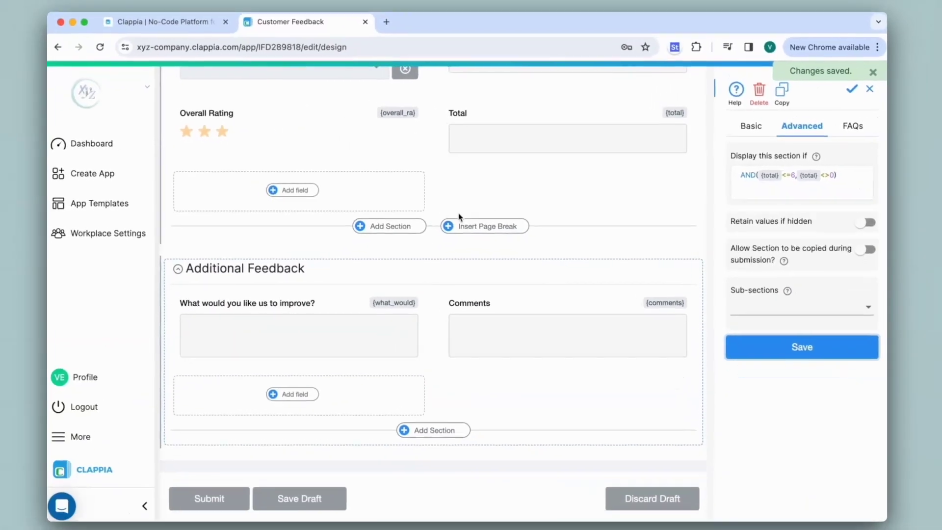
Step: Open the app form, give two stars for Overall Rating and check whether the Additional Feedback section is displayed
{"action": "scroll", "coordinate": [425, 207], "scroll_direction": "up", "scroll_amount": 15}
{"action": "left_click", "coordinate": [377, 91]}
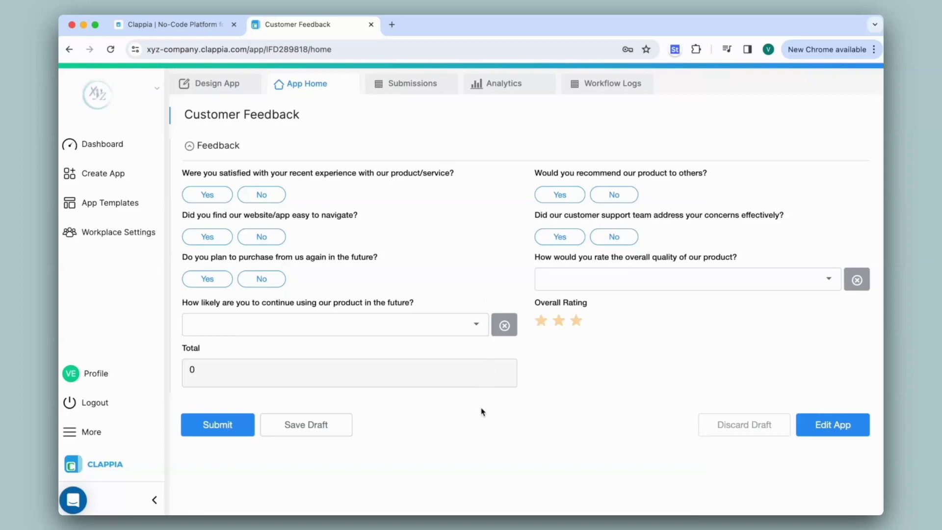
{"action": "left_click", "coordinate": [559, 321]}
{"action": "scroll", "coordinate": [523, 404], "scroll_direction": "down", "scroll_amount": 1}
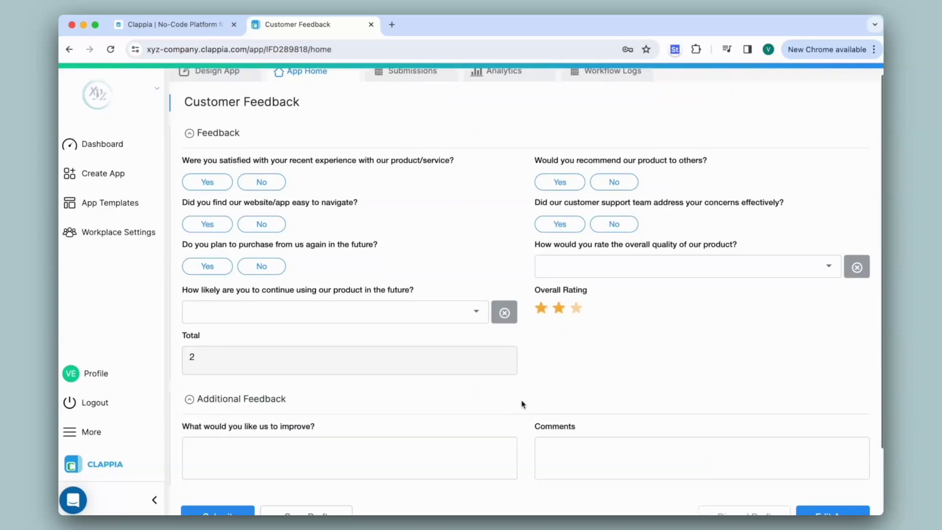
{"action": "scroll", "coordinate": [523, 405], "scroll_direction": "down", "scroll_amount": 2}
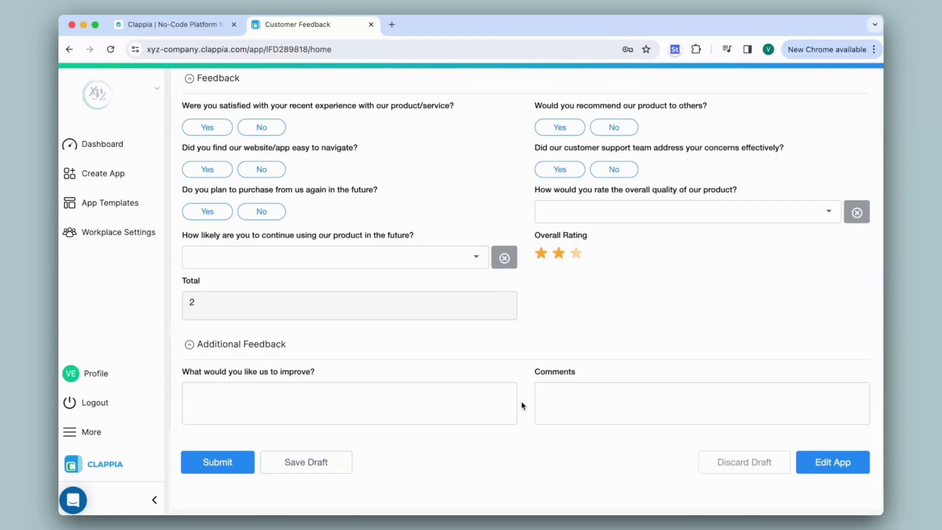
{"action": "scroll", "coordinate": [523, 404], "scroll_direction": "up", "scroll_amount": 3}
Step: Return to the app design, add another section named "Additional Feedback" below the existing one and save it
{"action": "left_click", "coordinate": [226, 90]}
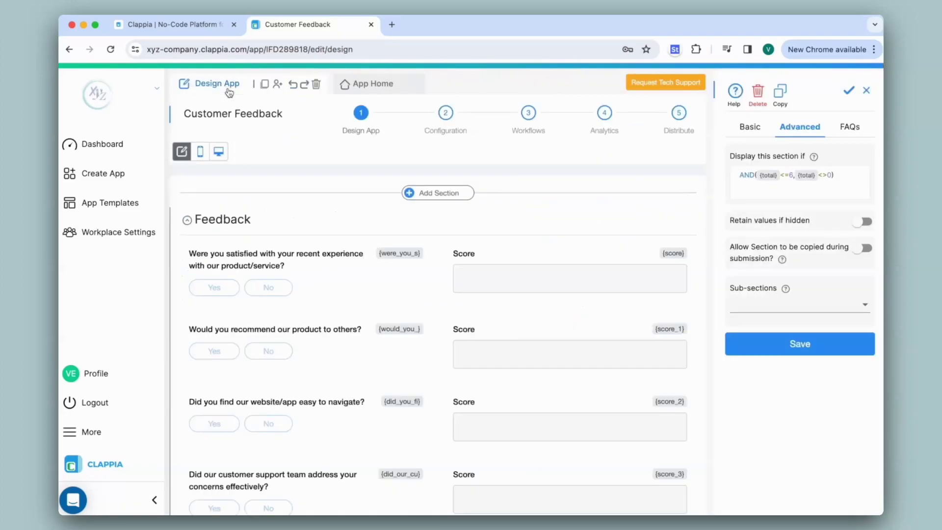
{"action": "scroll", "coordinate": [431, 279], "scroll_direction": "down", "scroll_amount": 15}
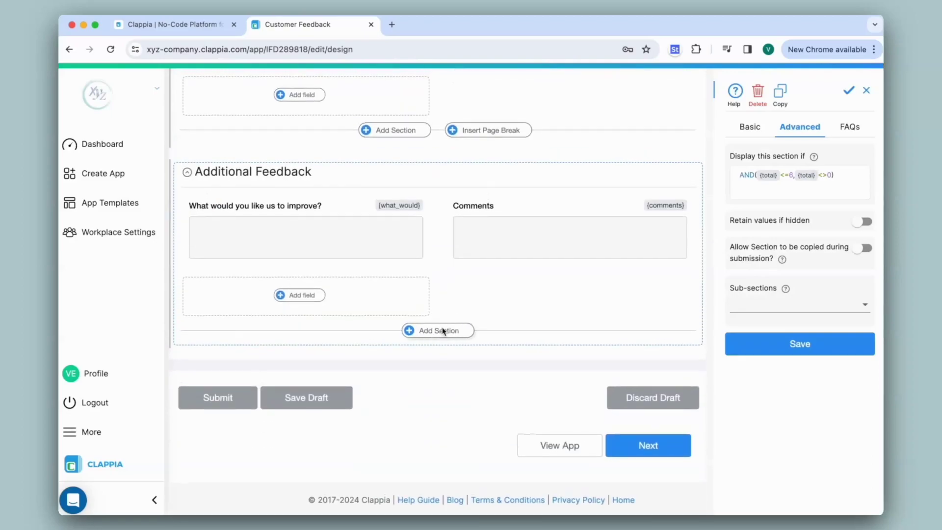
{"action": "left_click", "coordinate": [443, 331]}
{"action": "type", "text": "Additional Feedback"}
{"action": "left_click", "coordinate": [799, 271]}
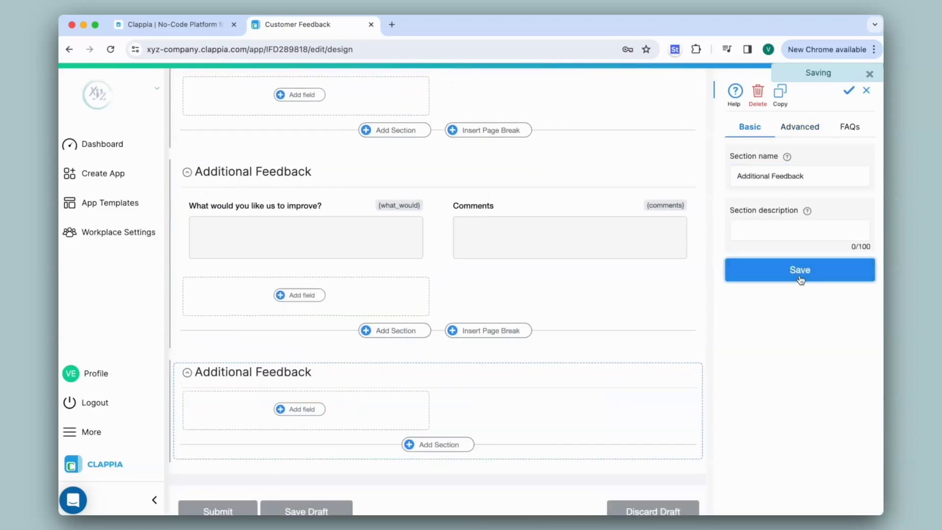
Step: Add a Multi-line Text field labelled "Comments" to the new Additional Feedback section and save it
{"action": "left_click", "coordinate": [289, 410]}
{"action": "left_click", "coordinate": [317, 483]}
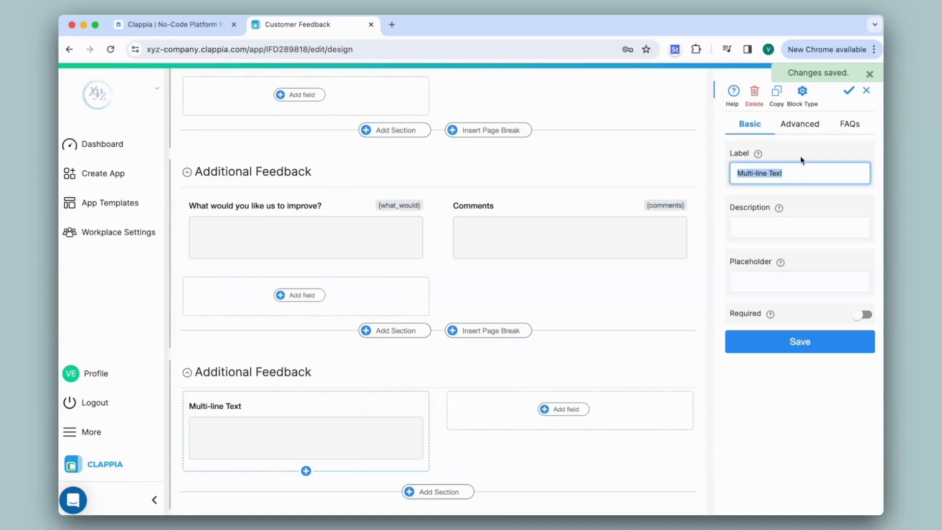
{"action": "type", "text": "Comments"}
{"action": "left_click", "coordinate": [828, 348]}
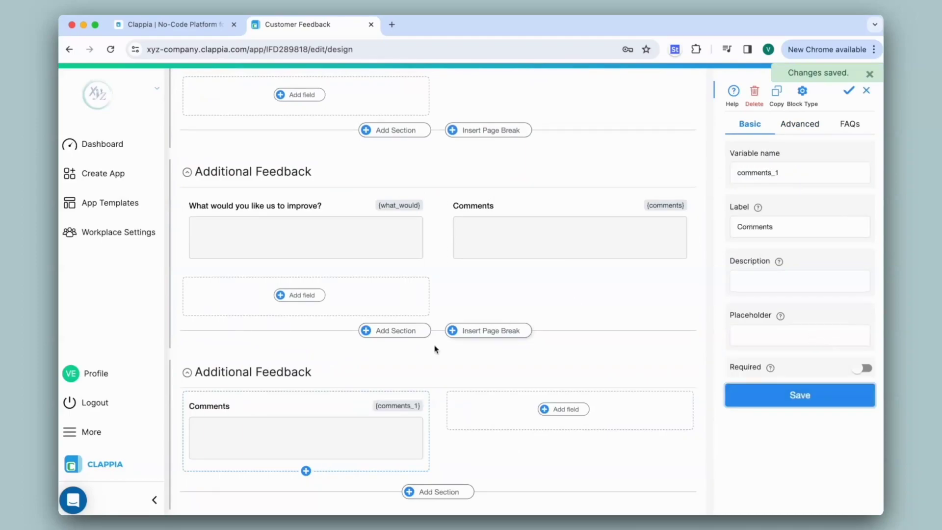
Step: Set the second Additional Feedback section to display only if AND({total}>=7,{total}<>0), save it and open the app form
{"action": "left_click", "coordinate": [403, 372]}
{"action": "left_click", "coordinate": [799, 127]}
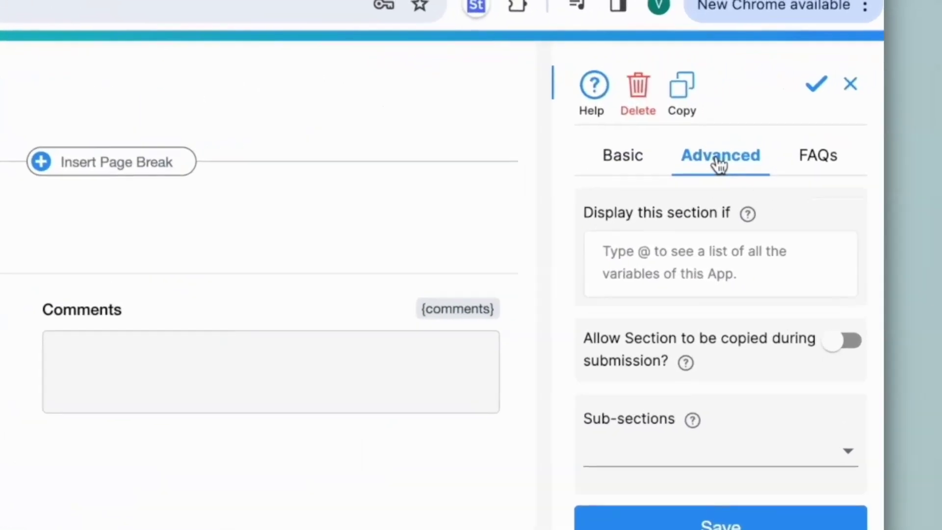
{"action": "left_click", "coordinate": [682, 265]}
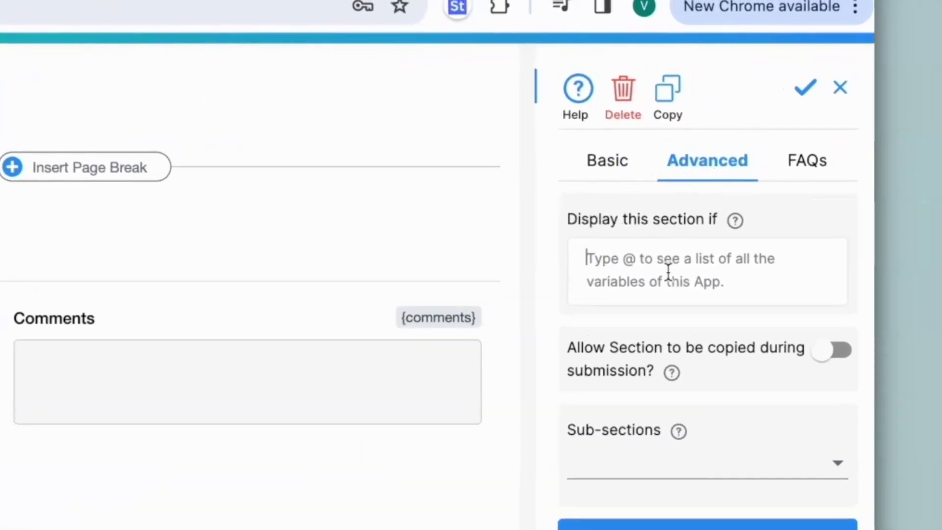
{"action": "type", "text": "and"}
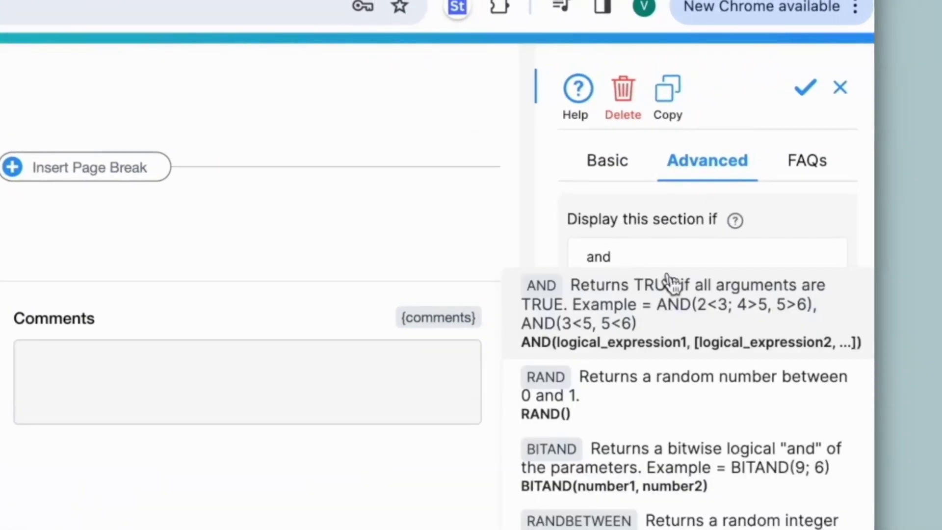
{"action": "left_click", "coordinate": [668, 282]}
{"action": "type", "text": "@total"}
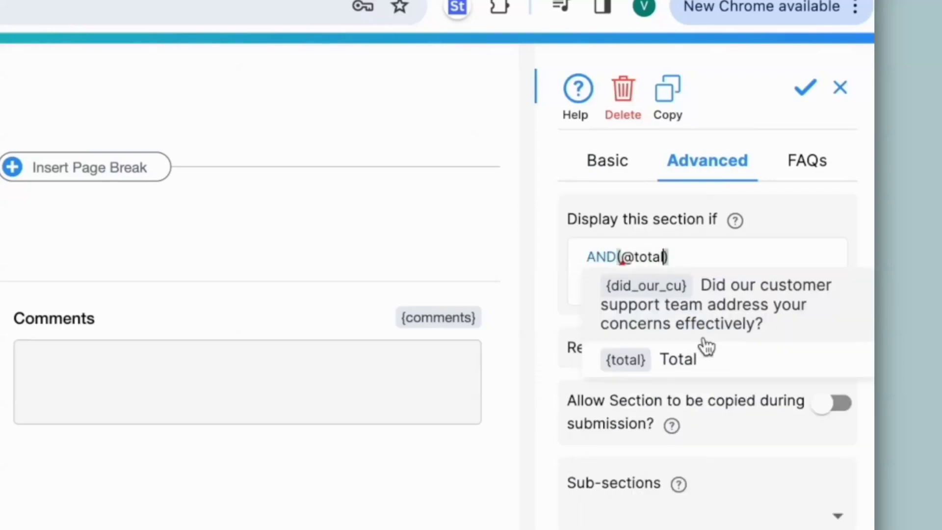
{"action": "left_click", "coordinate": [707, 363]}
{"action": "type", "text": ">="}
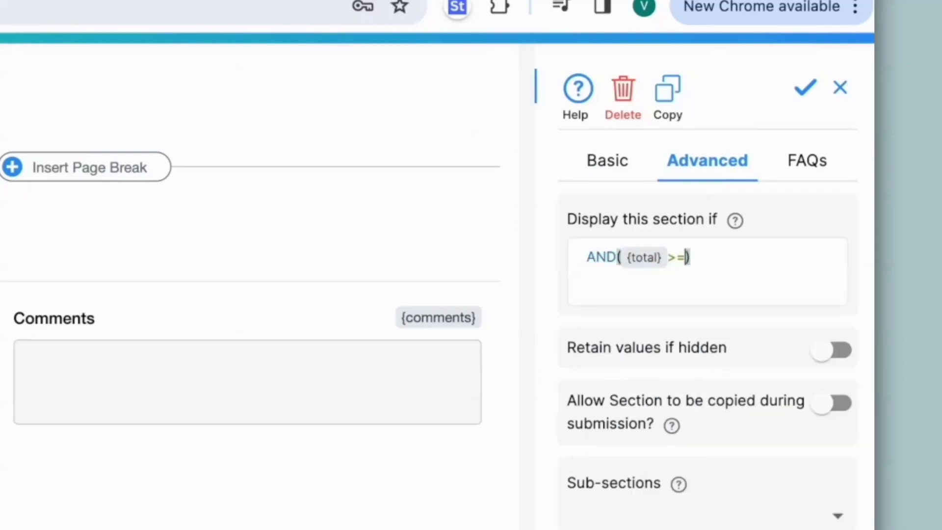
{"action": "type", "text": "7,@total"}
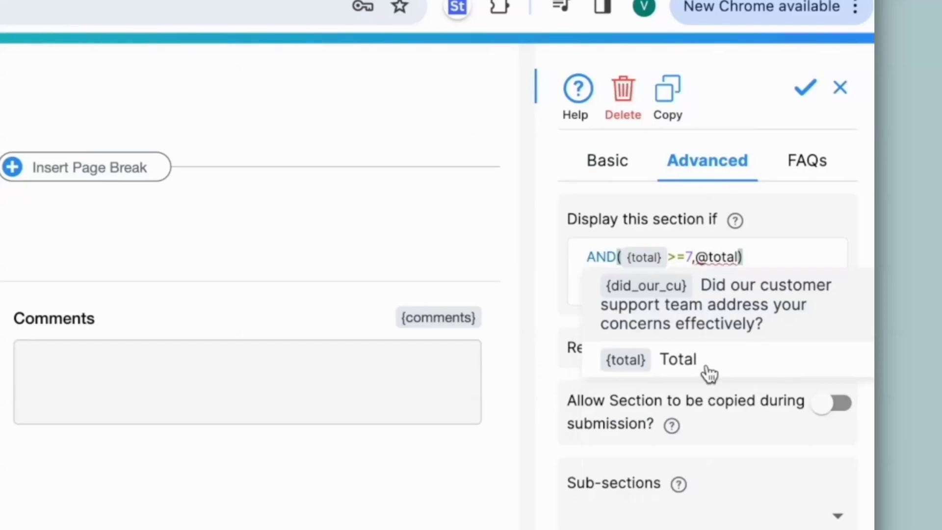
{"action": "left_click", "coordinate": [709, 373]}
{"action": "type", "text": "<>0"}
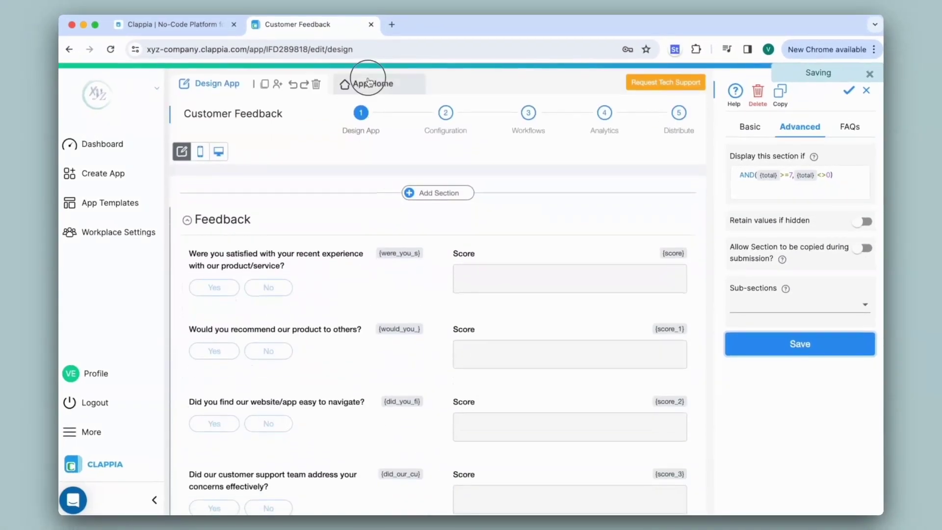
{"action": "left_click", "coordinate": [369, 82]}
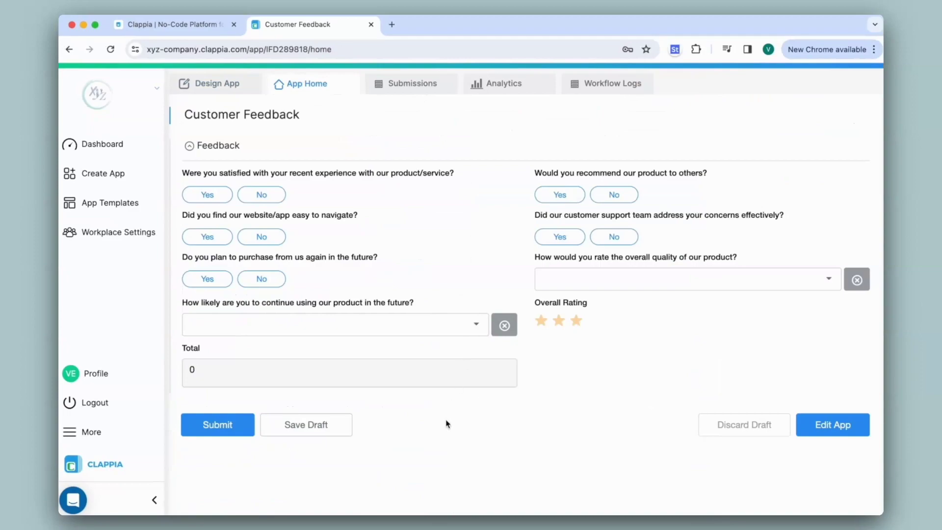
Step: Give two stars for Overall Rating and check which Additional Feedback section is displayed
{"action": "left_click", "coordinate": [561, 321]}
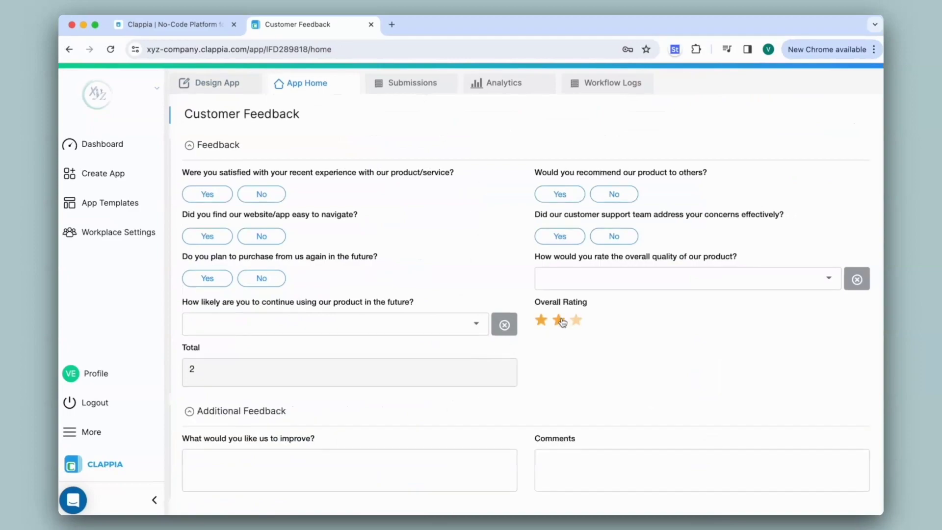
{"action": "scroll", "coordinate": [563, 323], "scroll_direction": "down", "scroll_amount": 2}
{"action": "scroll", "coordinate": [563, 323], "scroll_direction": "up", "scroll_amount": 2}
Step: Answer Yes to all five yes/no questions in the Feedback section
{"action": "left_click", "coordinate": [560, 216]}
{"action": "left_click", "coordinate": [560, 175]}
{"action": "left_click", "coordinate": [207, 175]}
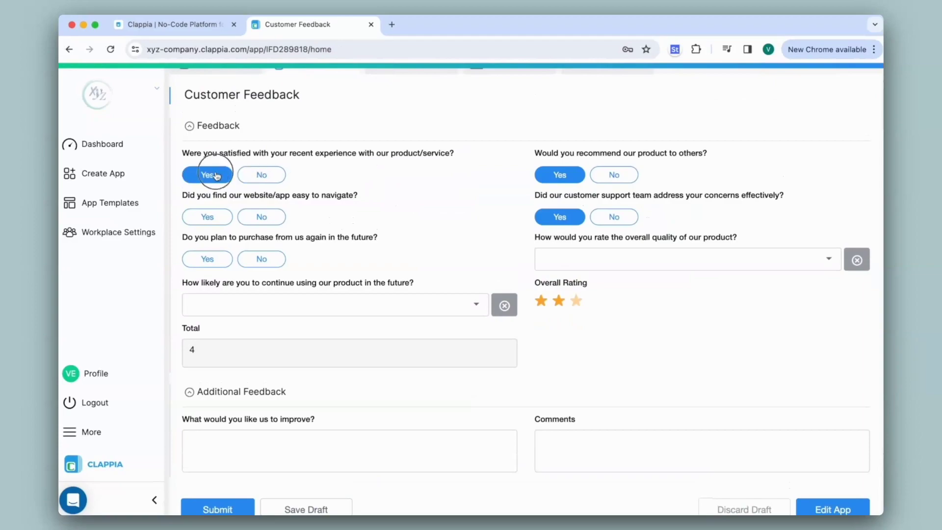
{"action": "left_click", "coordinate": [207, 216]}
{"action": "left_click", "coordinate": [208, 258]}
Step: Choose Very Likely for continuing to use the product and Excellent for overall quality, and check which Additional Feedback section is displayed
{"action": "left_click", "coordinate": [361, 305]}
{"action": "left_click", "coordinate": [412, 326]}
{"action": "left_click", "coordinate": [574, 257]}
{"action": "left_click", "coordinate": [564, 297]}
{"action": "scroll", "coordinate": [469, 395], "scroll_direction": "up", "scroll_amount": 1}
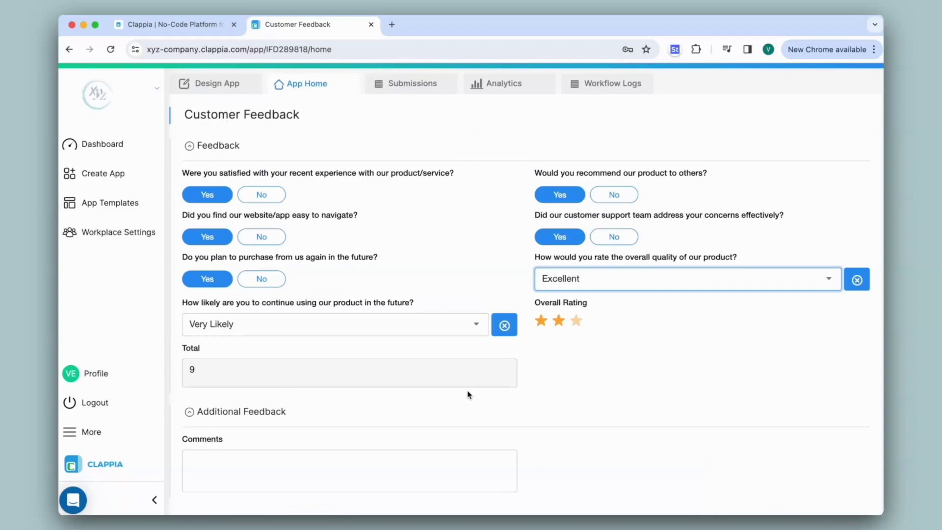
{"action": "left_click", "coordinate": [256, 199]}
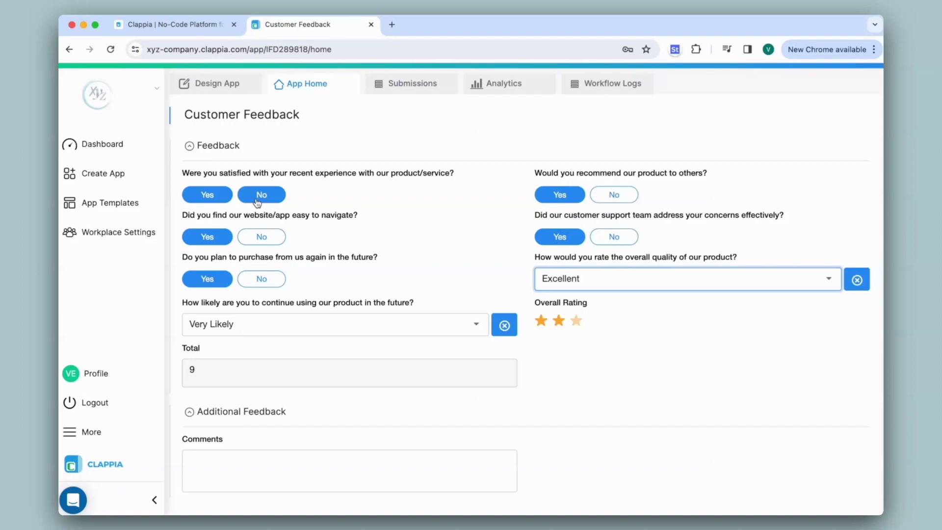
{"action": "left_click", "coordinate": [312, 322]}
{"action": "left_click", "coordinate": [579, 369]}
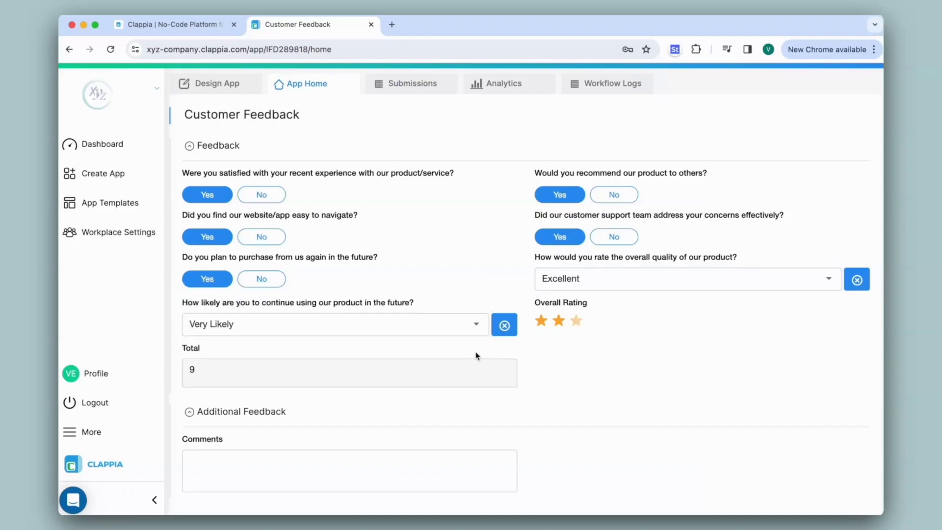
{"action": "scroll", "coordinate": [474, 368], "scroll_direction": "down", "scroll_amount": 2}
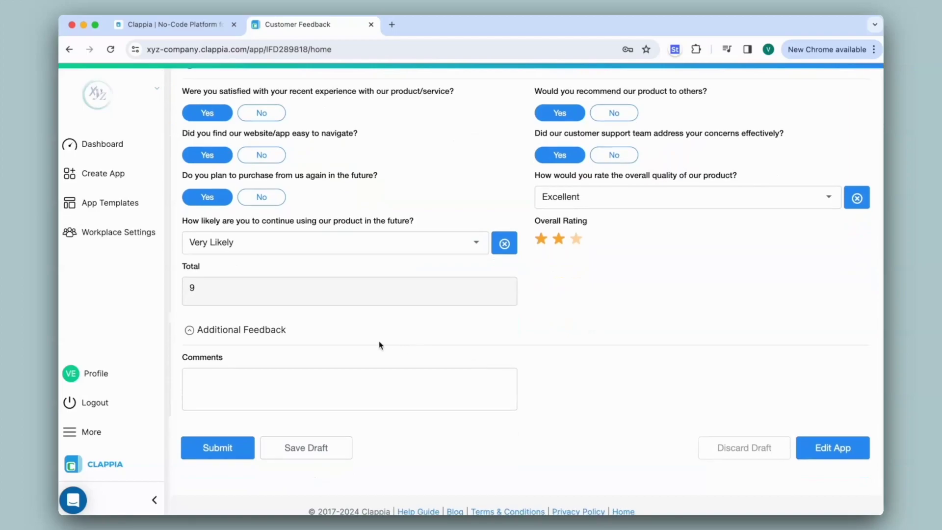
{"action": "scroll", "coordinate": [436, 402], "scroll_direction": "up", "scroll_amount": 2}
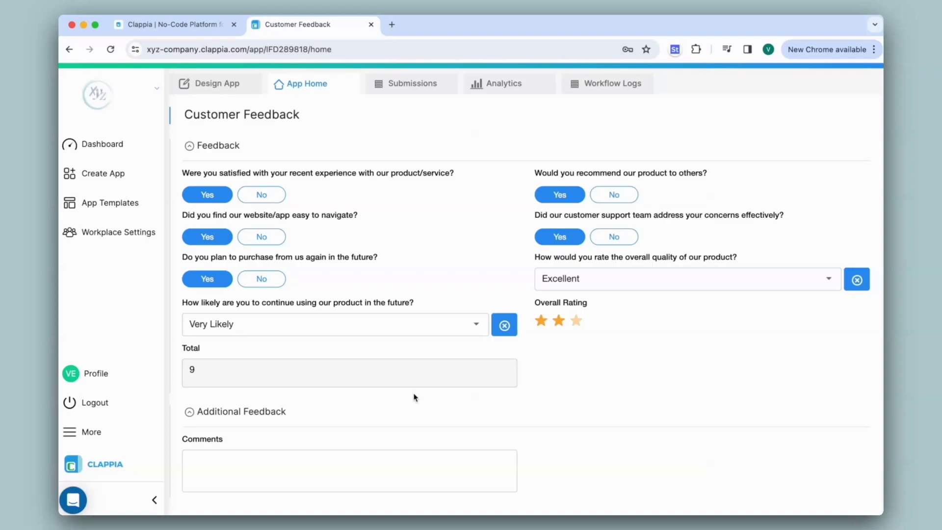
Step: Return to the app design of the Customer Feedback app
{"action": "left_click", "coordinate": [219, 85]}
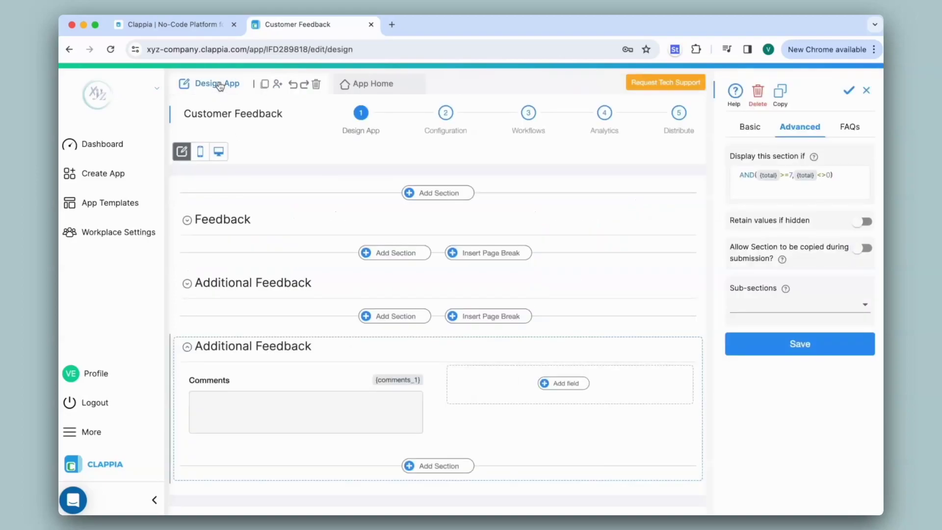